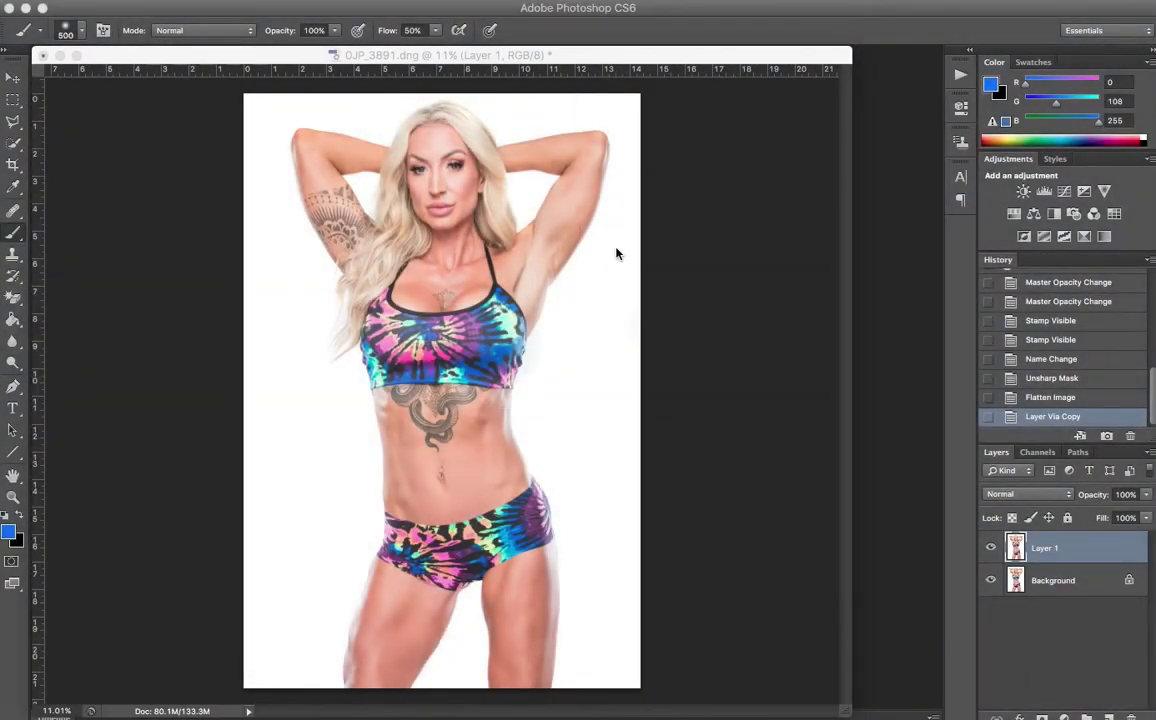
# Fit the whole photo in an enlarged document window and examine the model's face and upper body up close.
pyautogui.doubleClick(13, 476)
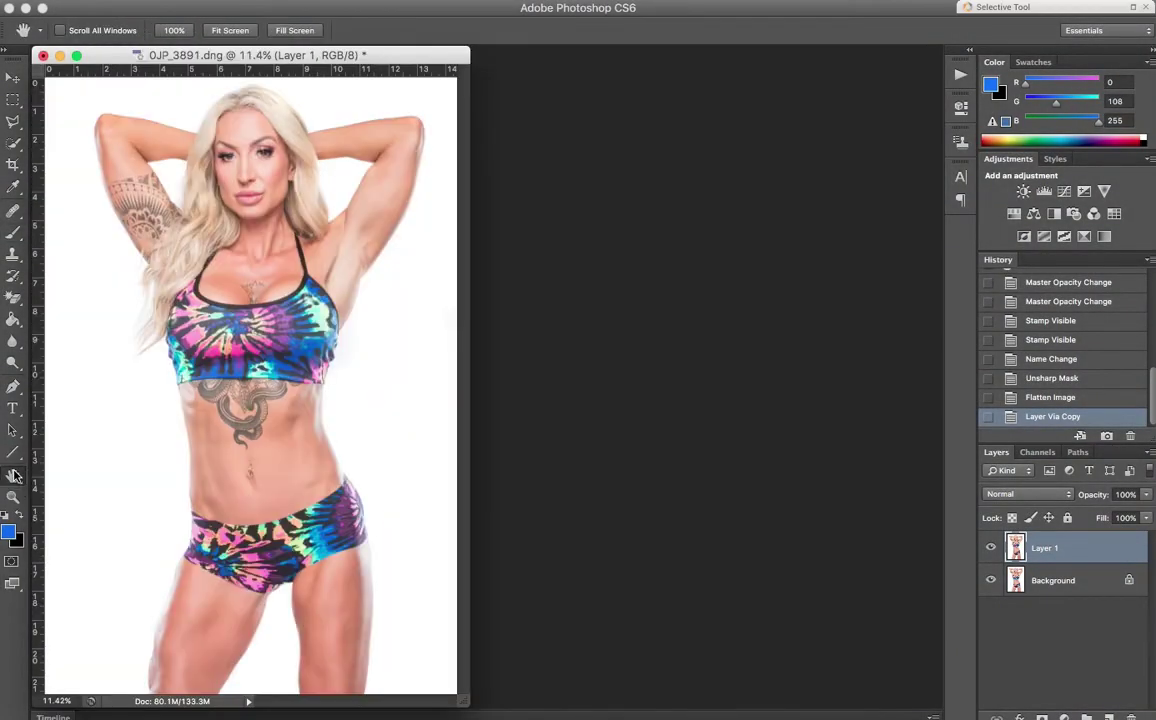
pyautogui.moveTo(467, 693); pyautogui.dragTo(644, 690)
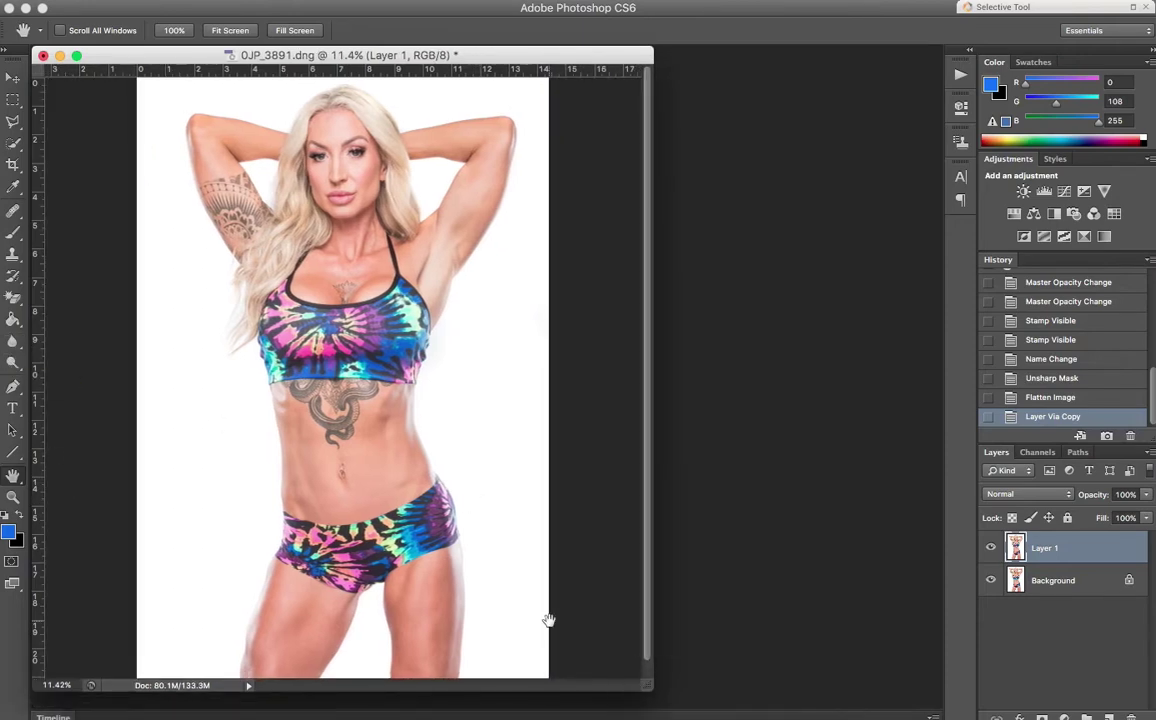
pyautogui.moveTo(655, 694); pyautogui.dragTo(829, 708)
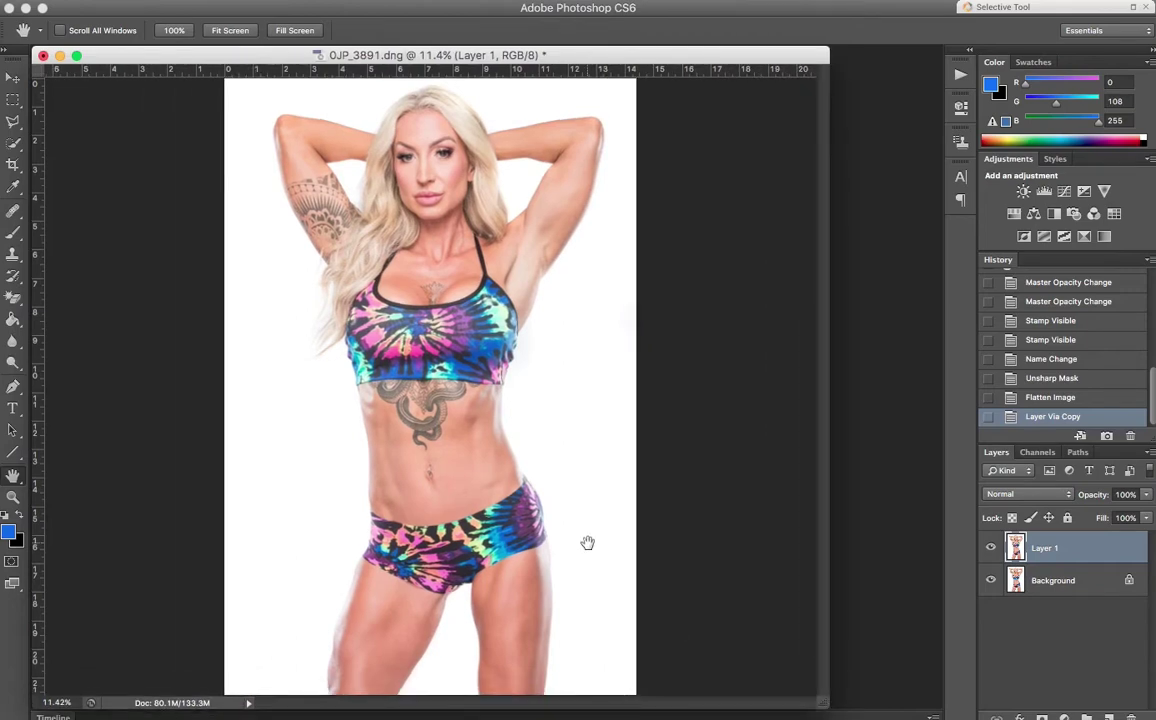
pyautogui.scroll(-1, 505, 485)
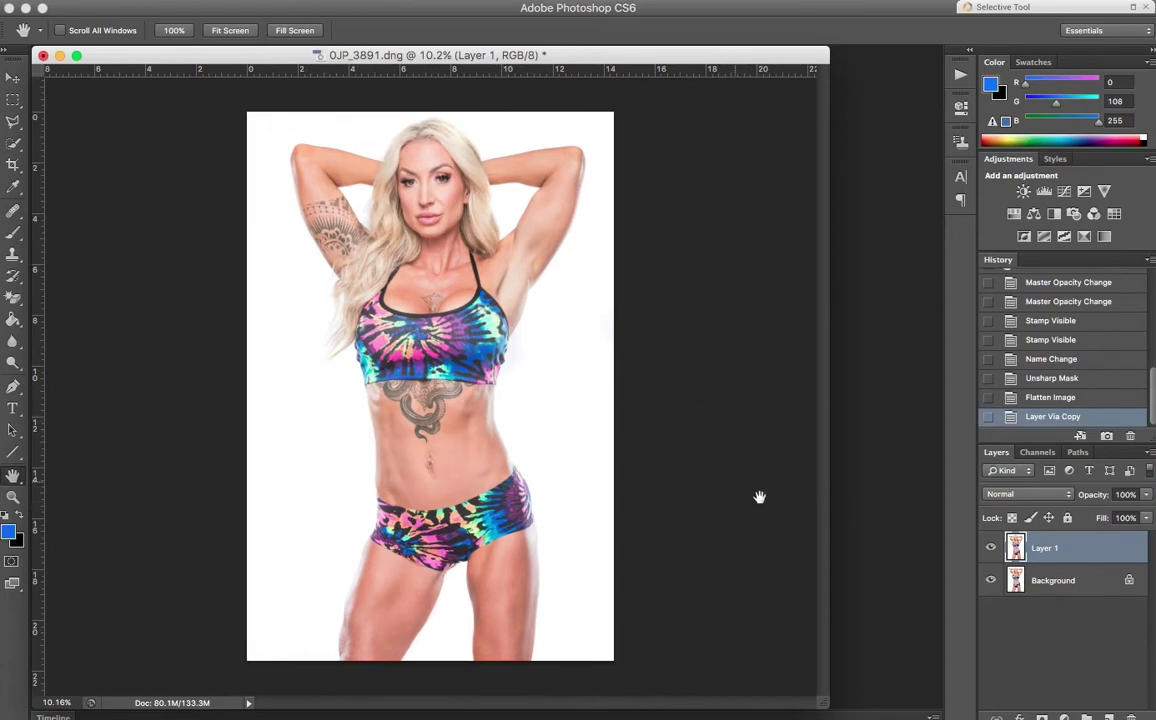
pyautogui.click(14, 476)
pyautogui.click(14, 476)
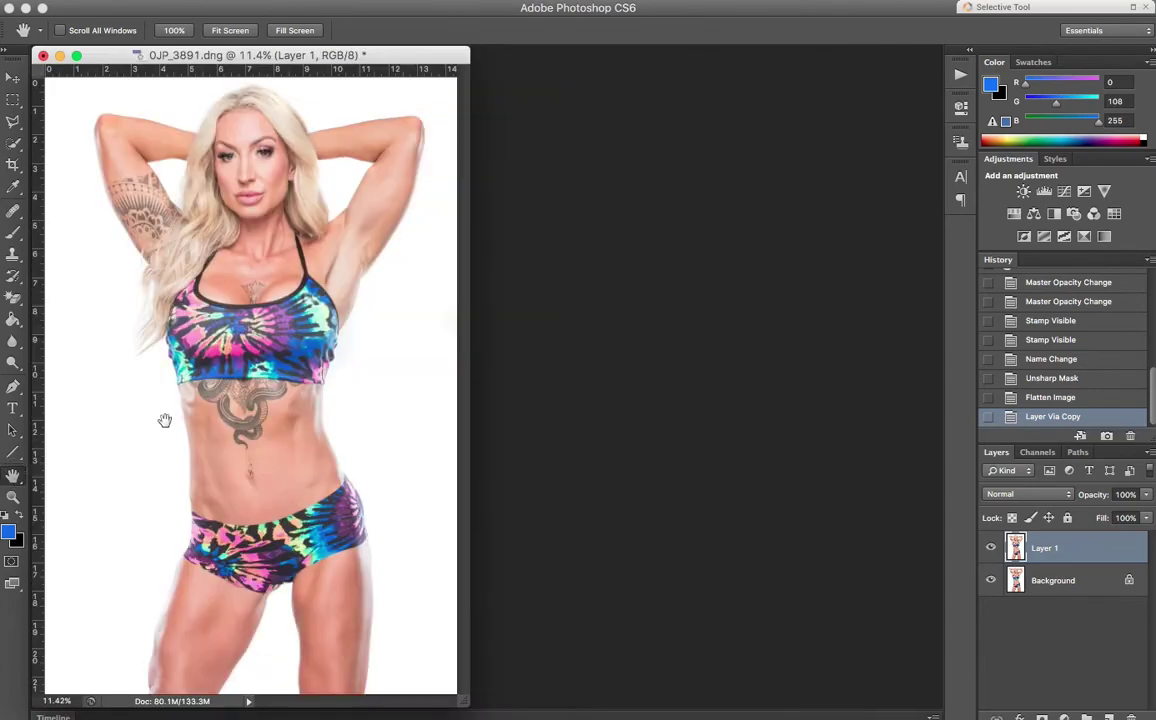
pyautogui.moveTo(465, 693); pyautogui.dragTo(755, 698)
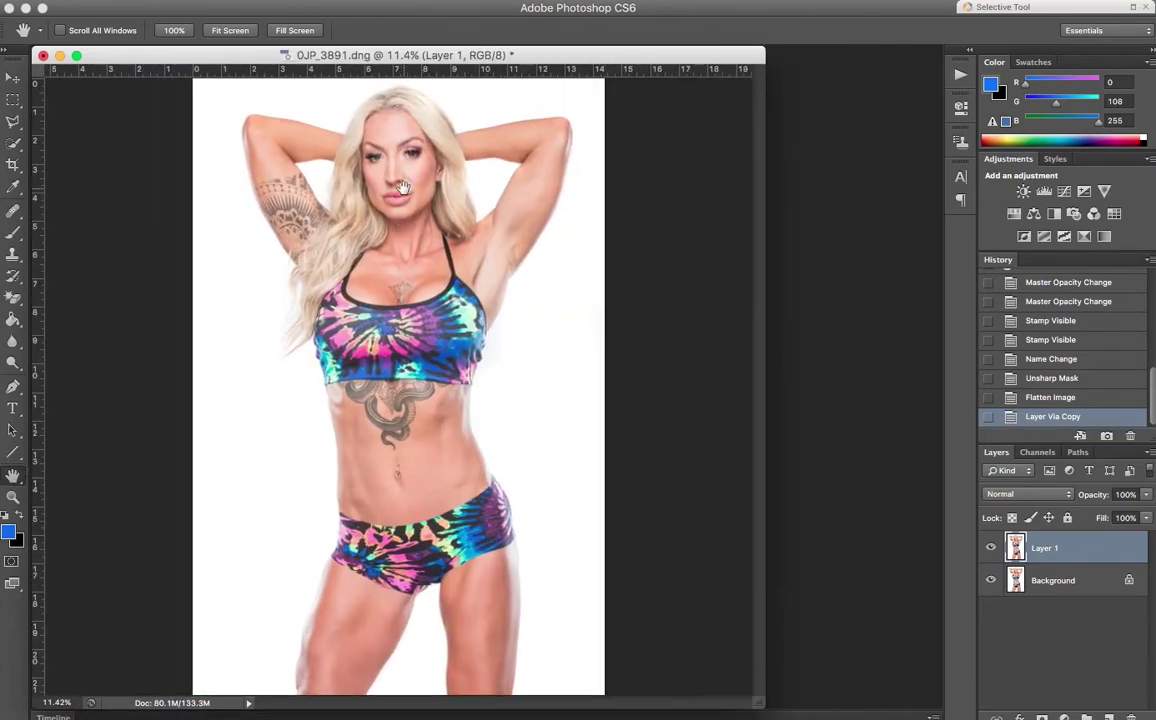
pyautogui.scroll(5, 404, 188)
pyautogui.scroll(5, 404, 188)
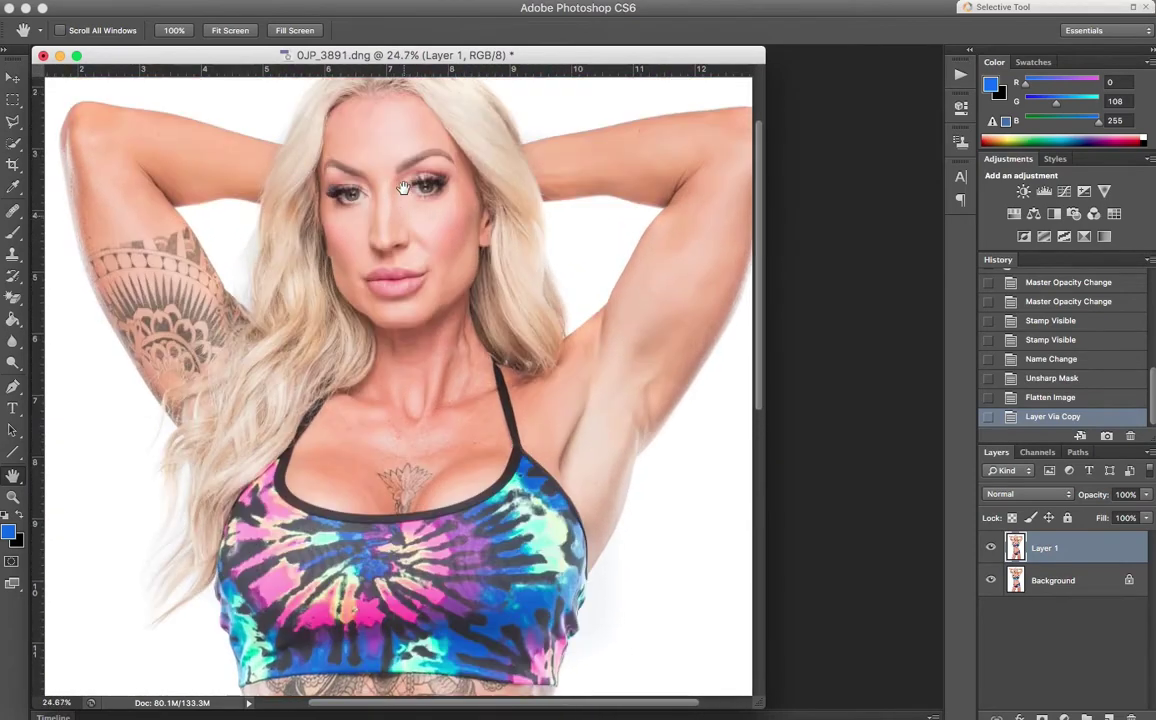
pyautogui.scroll(-5, 404, 188)
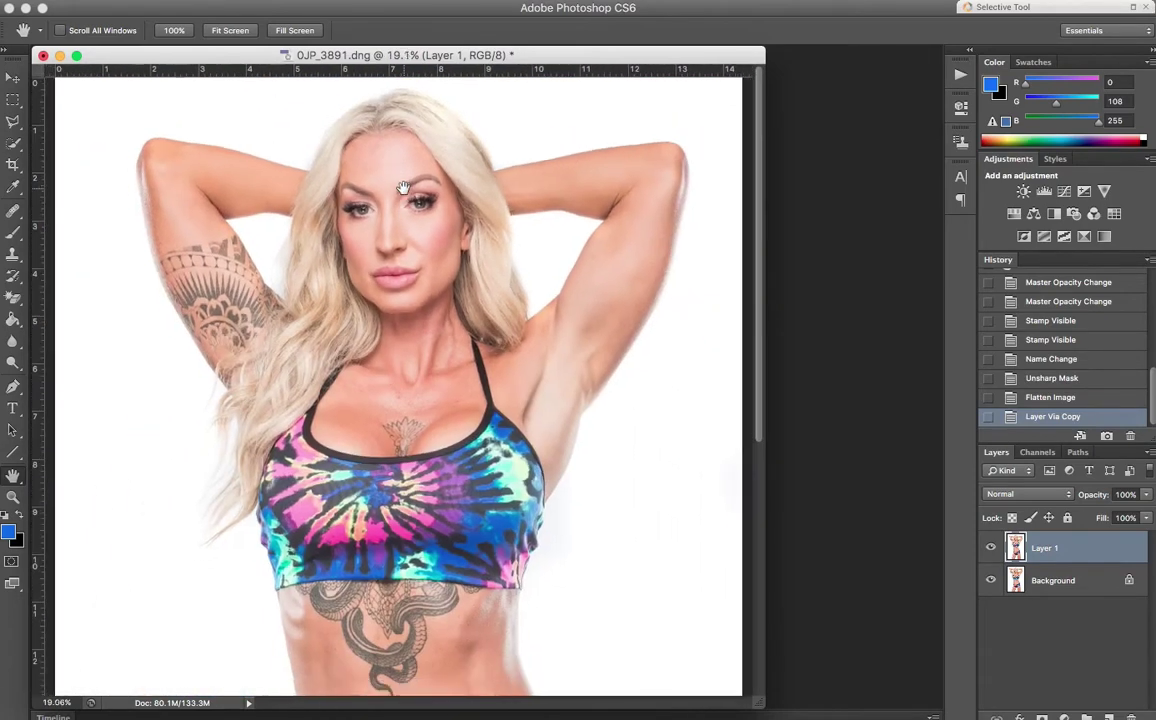
pyautogui.scroll(-3, 404, 188)
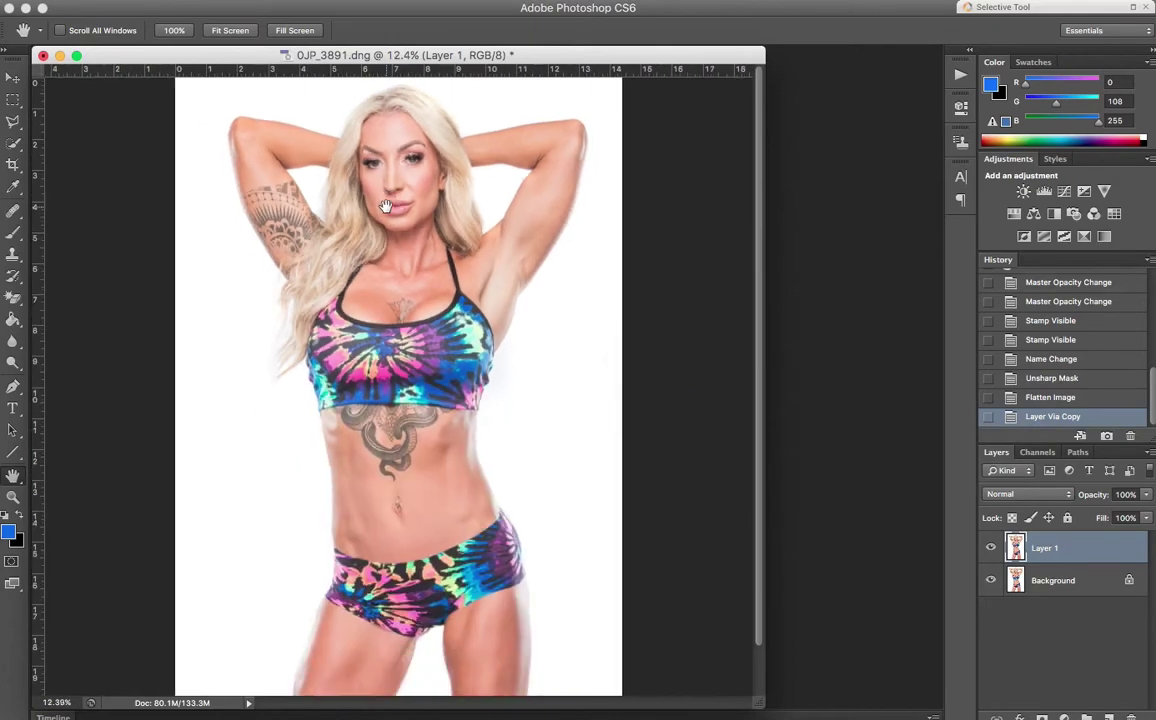
pyautogui.scroll(-2, 385, 207)
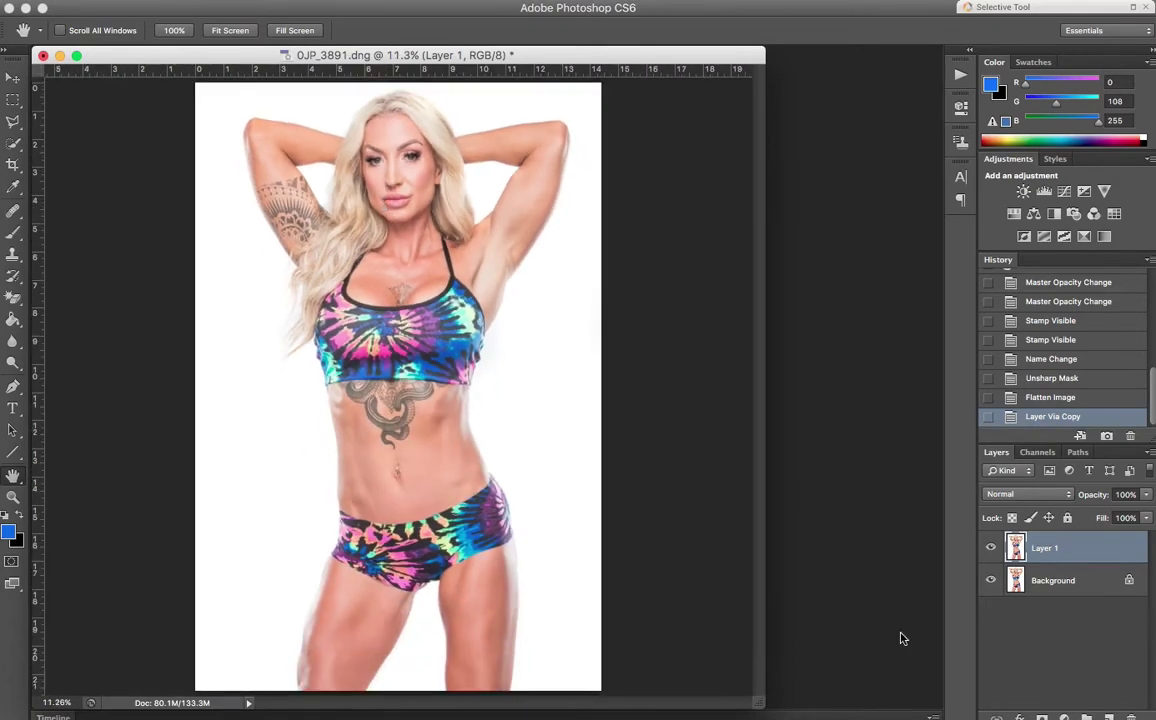
# Add a Curves adjustment layer darkened with a point at input 85, output 14, and invert its mask to black.
pyautogui.click(1065, 716)
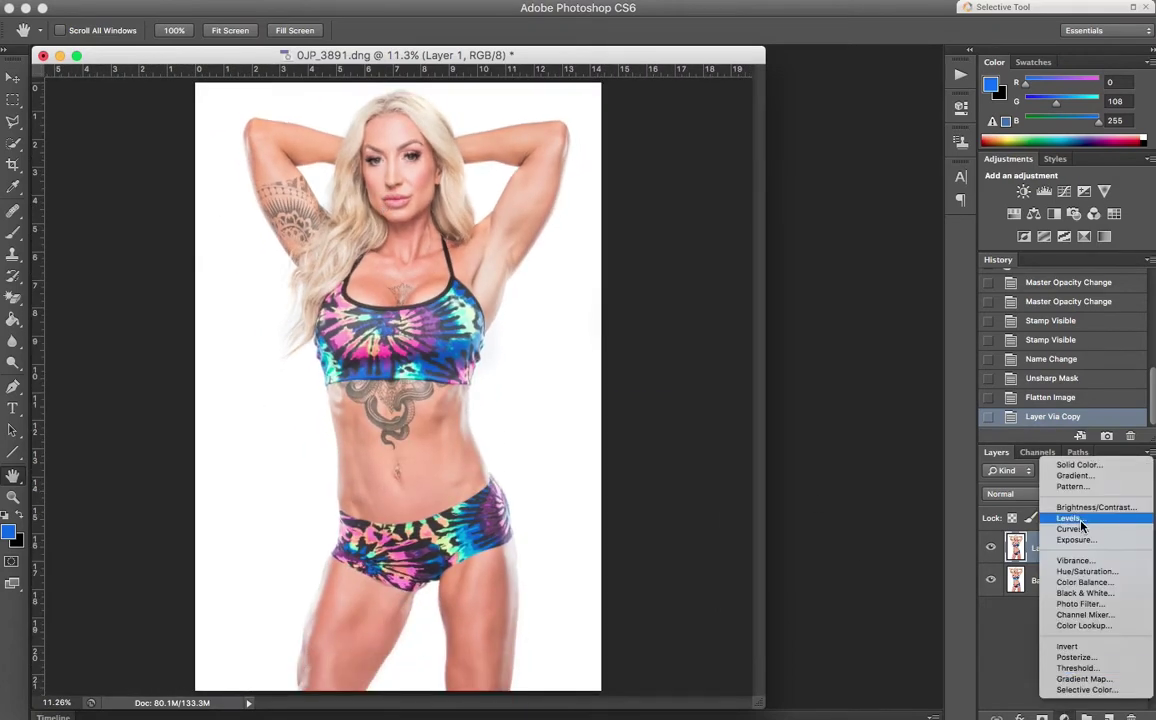
pyautogui.click(1074, 529)
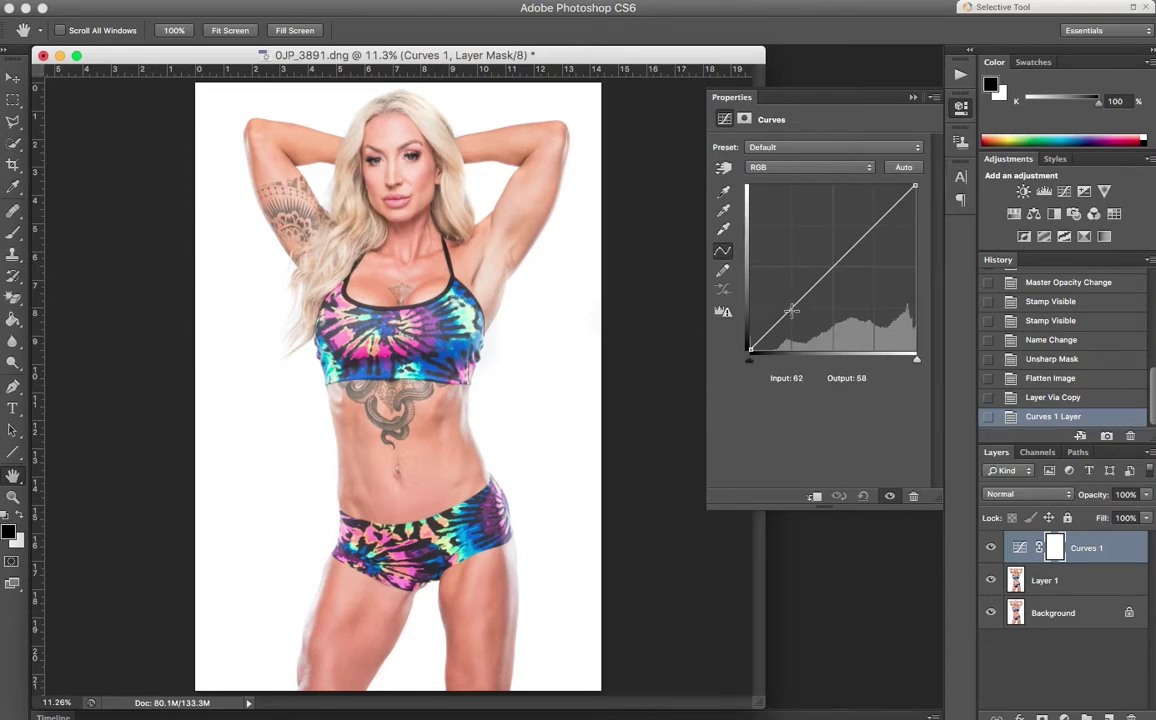
pyautogui.moveTo(790, 311); pyautogui.dragTo(806, 341)
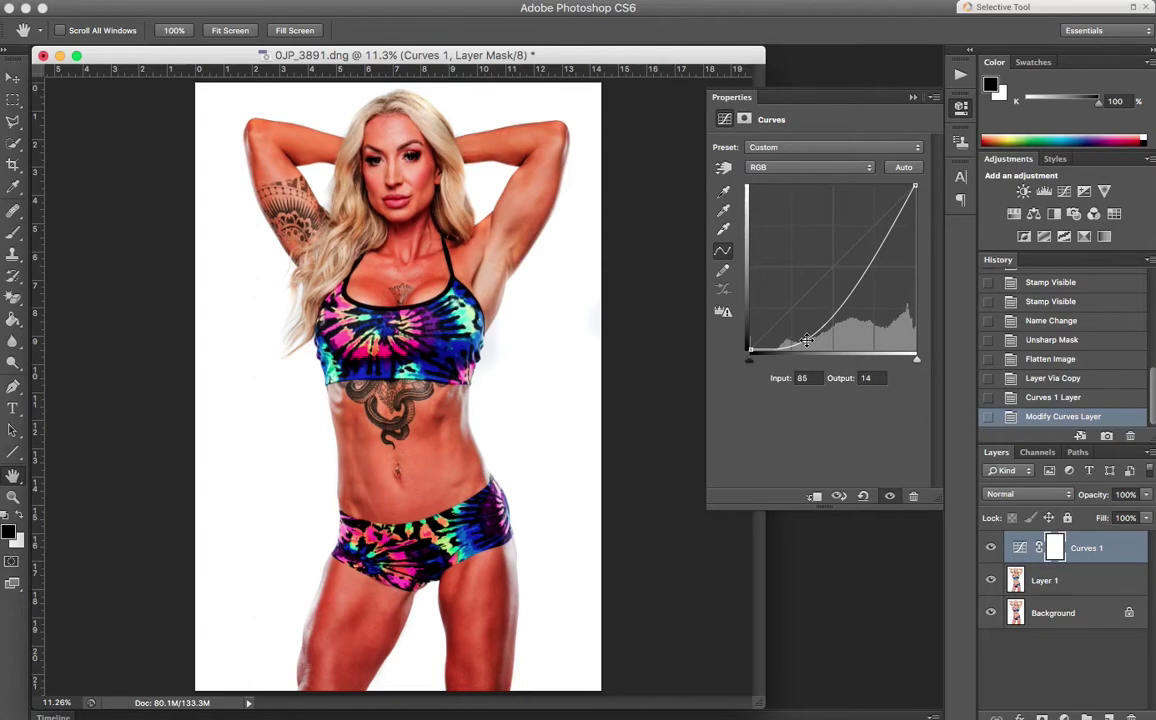
pyautogui.hotkey('ctrl', 'i')
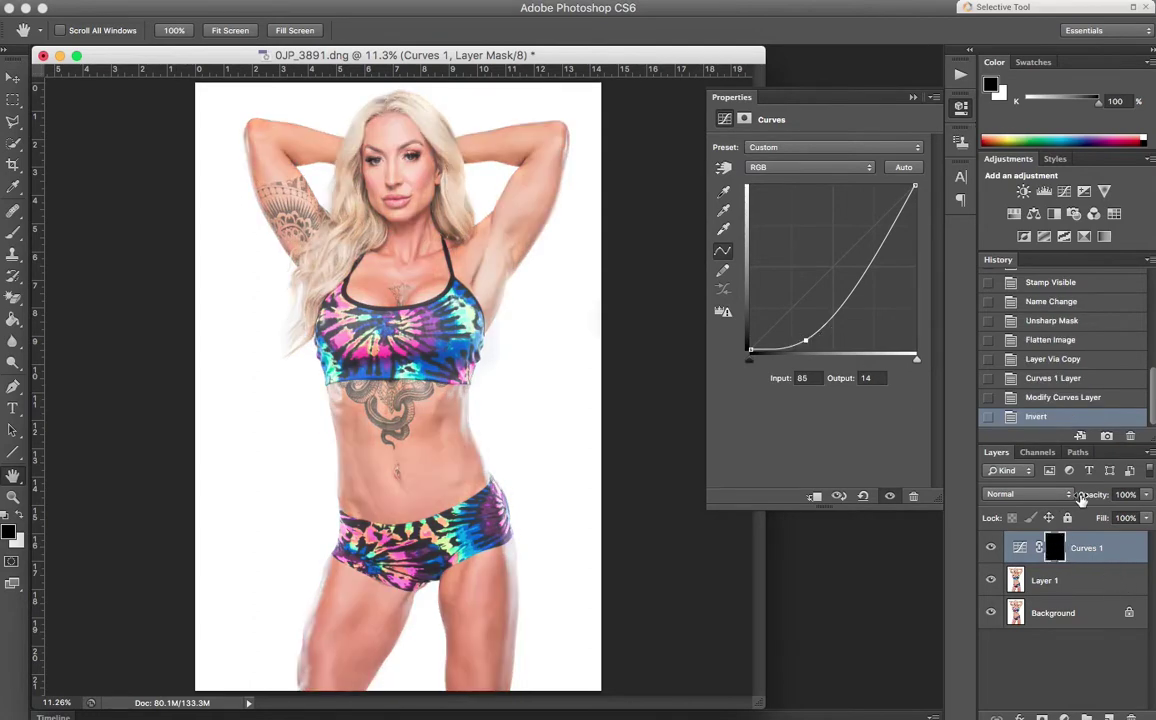
# Rename the darkening Curves layer as BURN and keep it selected.
pyautogui.doubleClick(1087, 548)
pyautogui.write('BURN')
pyautogui.click(1100, 580)
pyautogui.click(1115, 550)
# Add a second Curves adjustment layer brightened with a point at input 172, output 237, and invert its mask to black.
pyautogui.click(1064, 717)
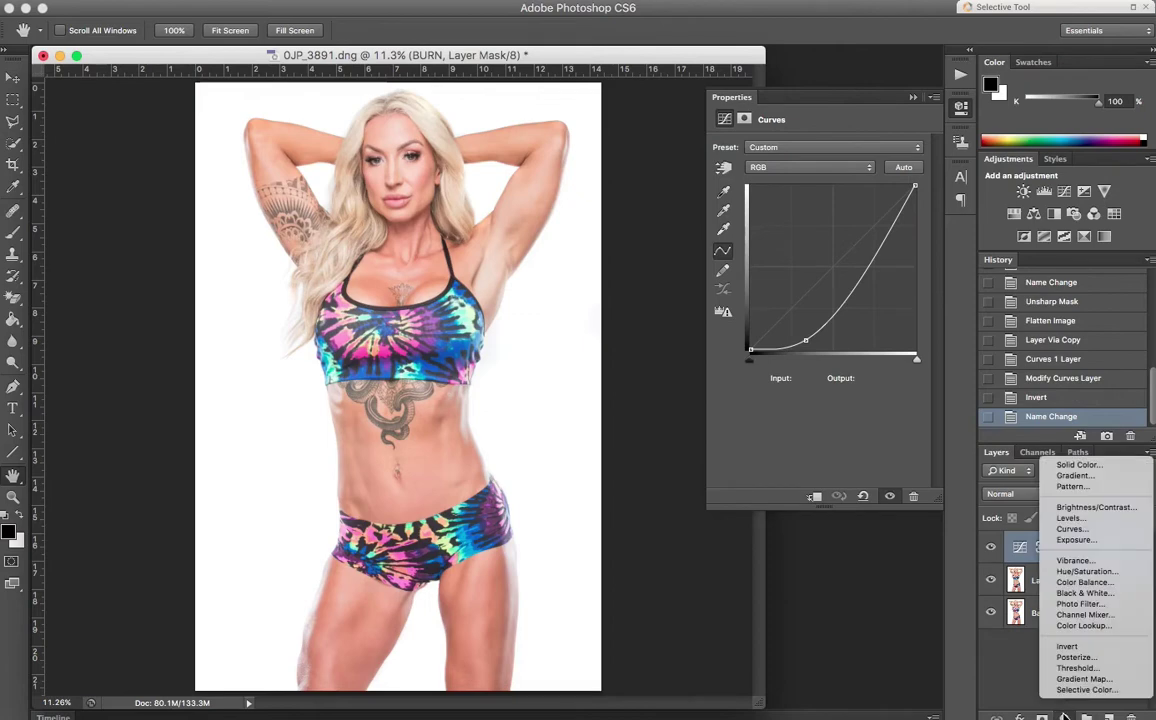
pyautogui.click(990, 477)
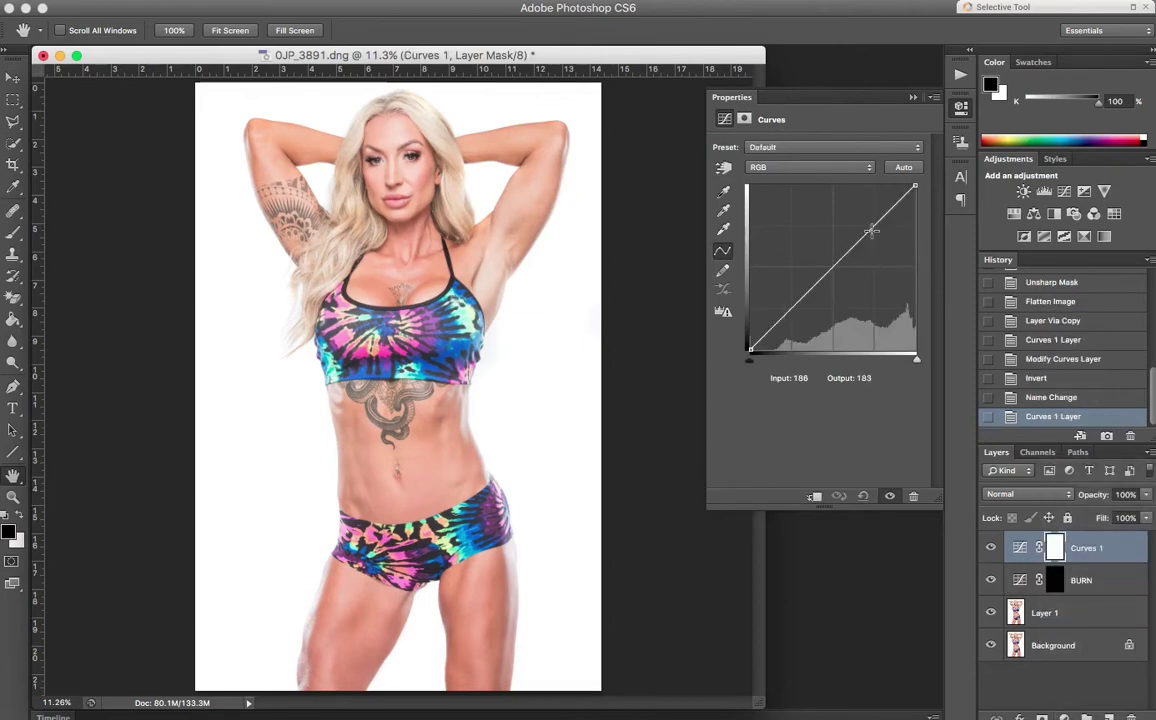
pyautogui.moveTo(871, 218); pyautogui.dragTo(862, 197)
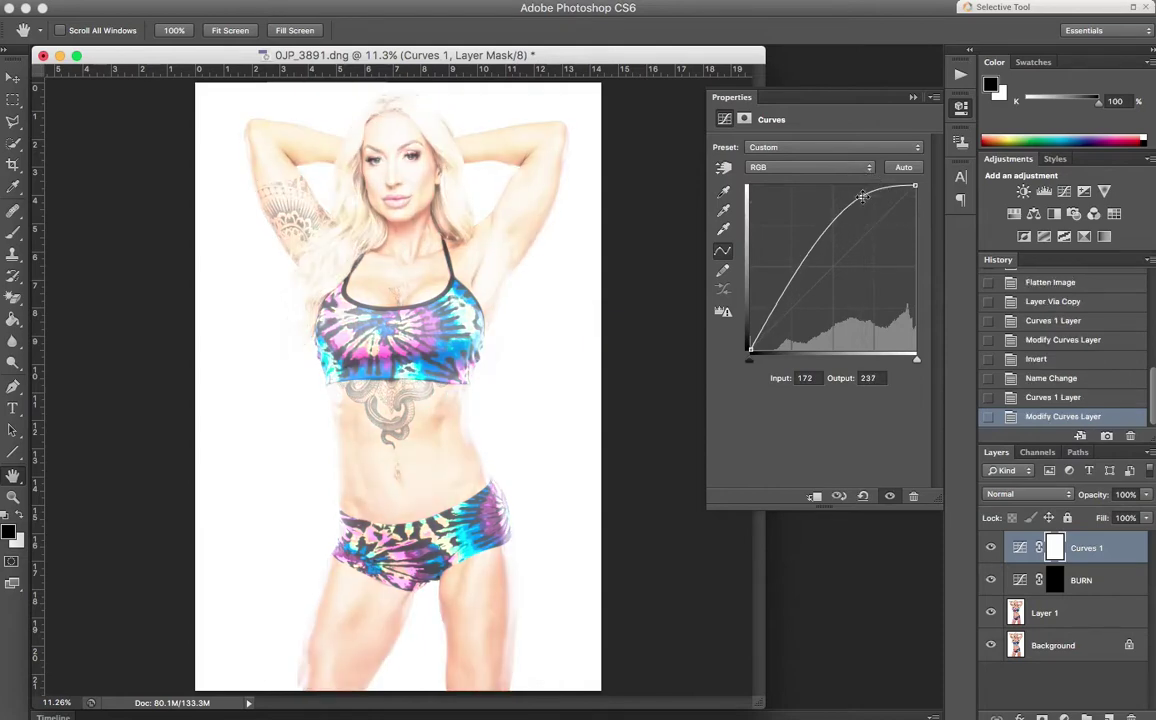
pyautogui.press('super+i')
pyautogui.click(961, 108)
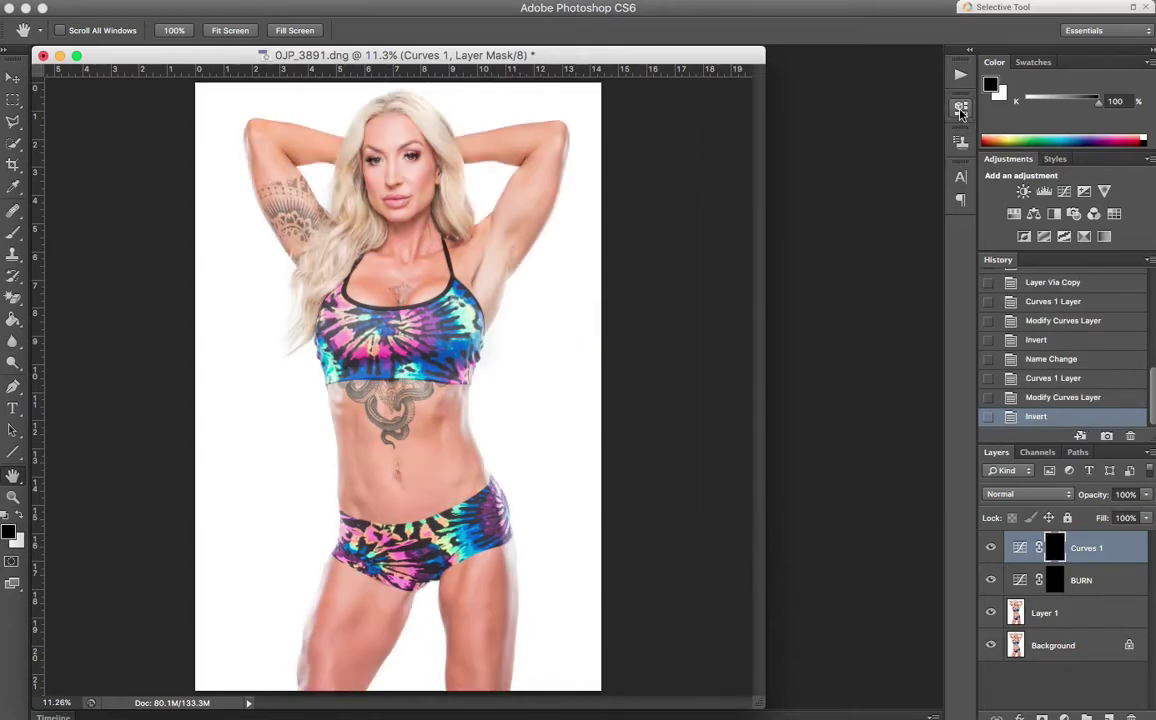
# Group the brightening Curves layer together with the BURN layer.
pyautogui.click(1106, 579)
pyautogui.click(1105, 545)
pyautogui.click(1105, 579)
pyautogui.click(1105, 552)
pyautogui.keyDown('shift'); pyautogui.click(1104, 579); pyautogui.keyUp('shift')
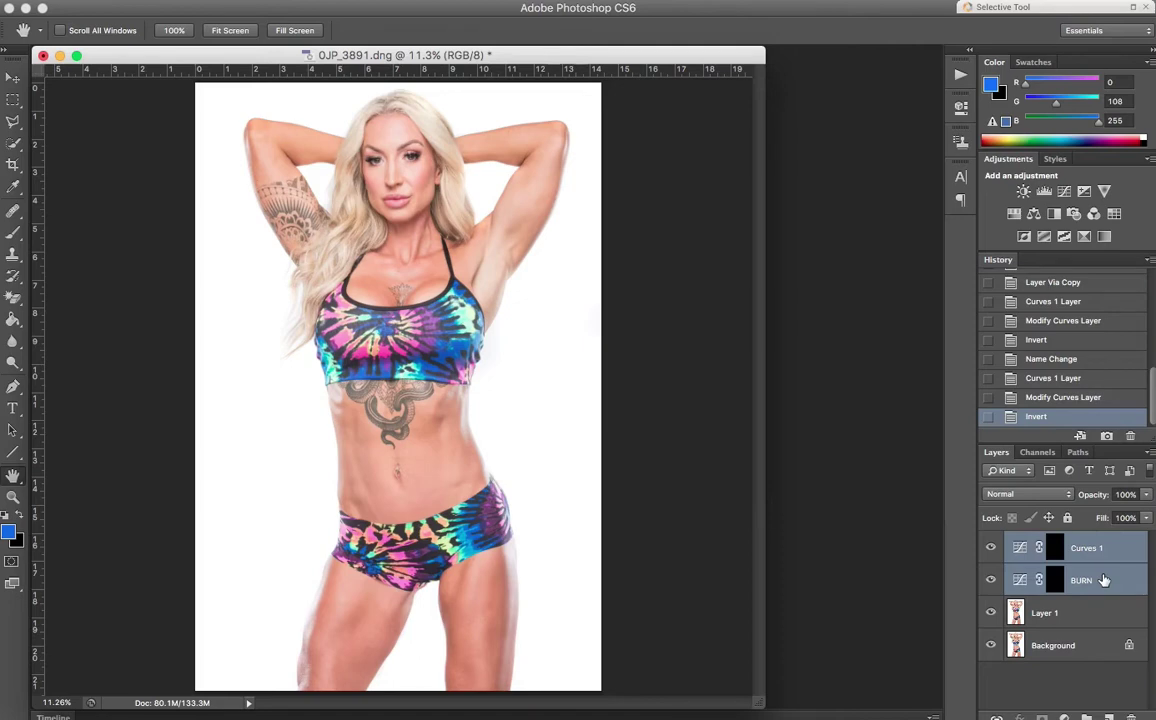
pyautogui.press('super+g')
# Rename the new layer group as D&B and expand it to show its two Curves layers.
pyautogui.doubleClick(1050, 541)
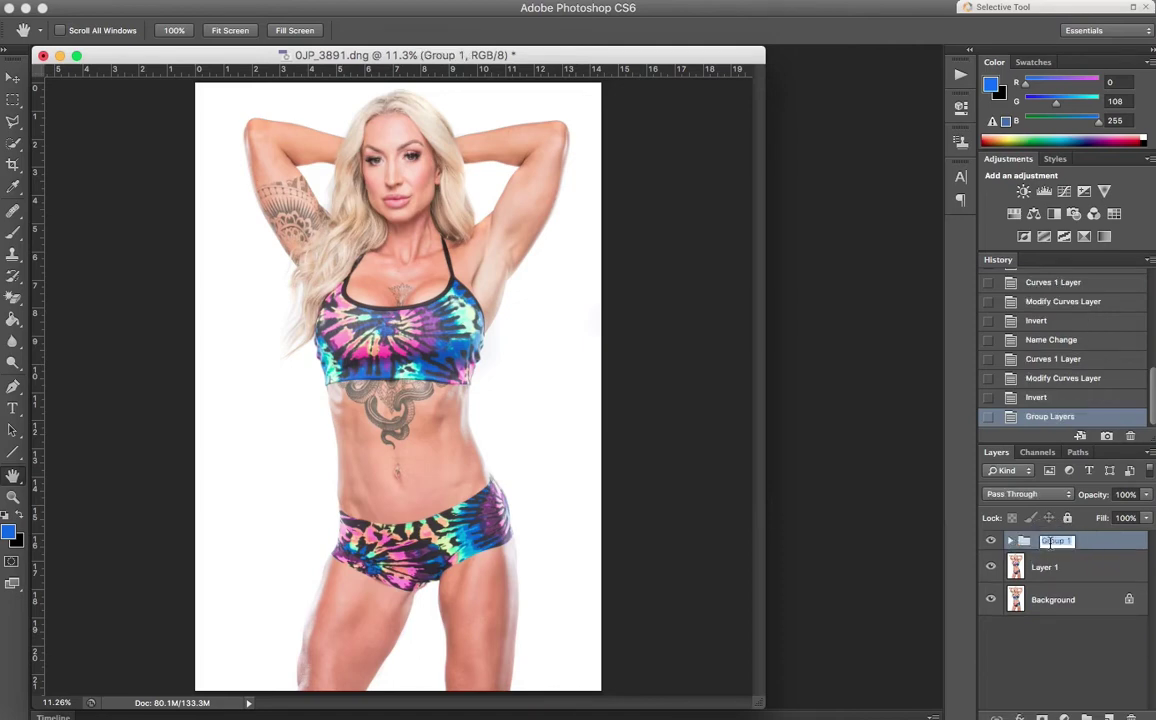
pyautogui.write('D&B')
pyautogui.click(1076, 564)
pyautogui.click(1084, 541)
pyautogui.click(1010, 541)
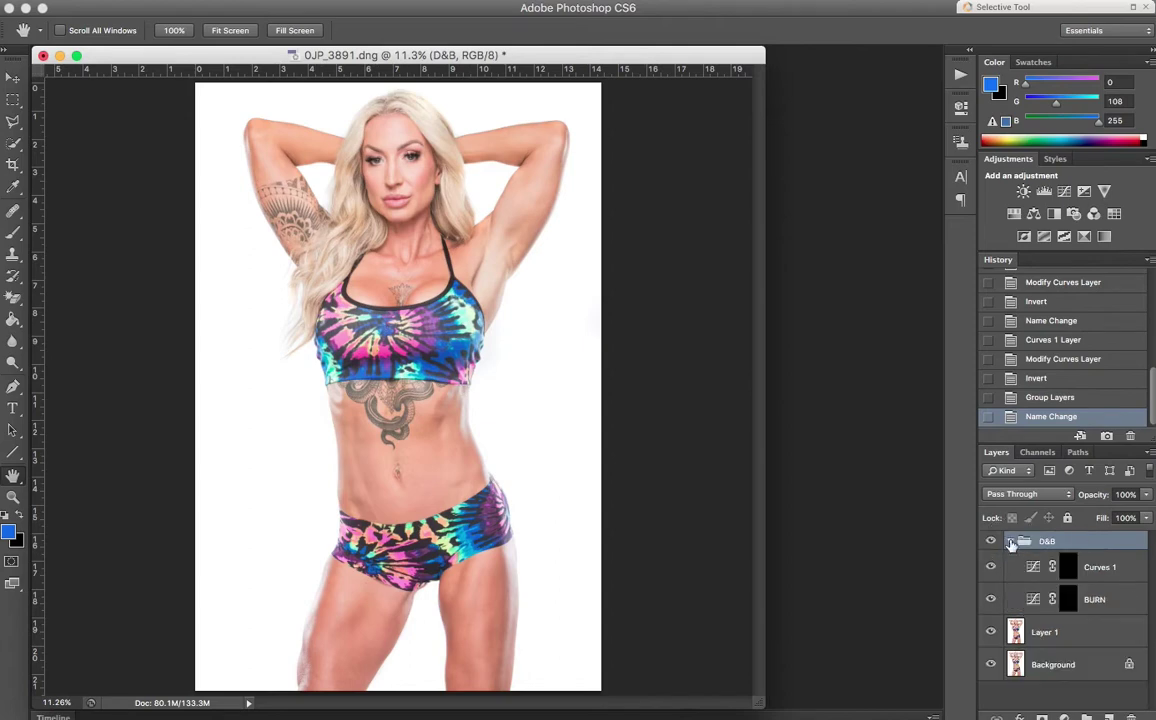
# Target the BURN layer's mask and set the Brush tool's opacity to 20%.
pyautogui.click(1085, 599)
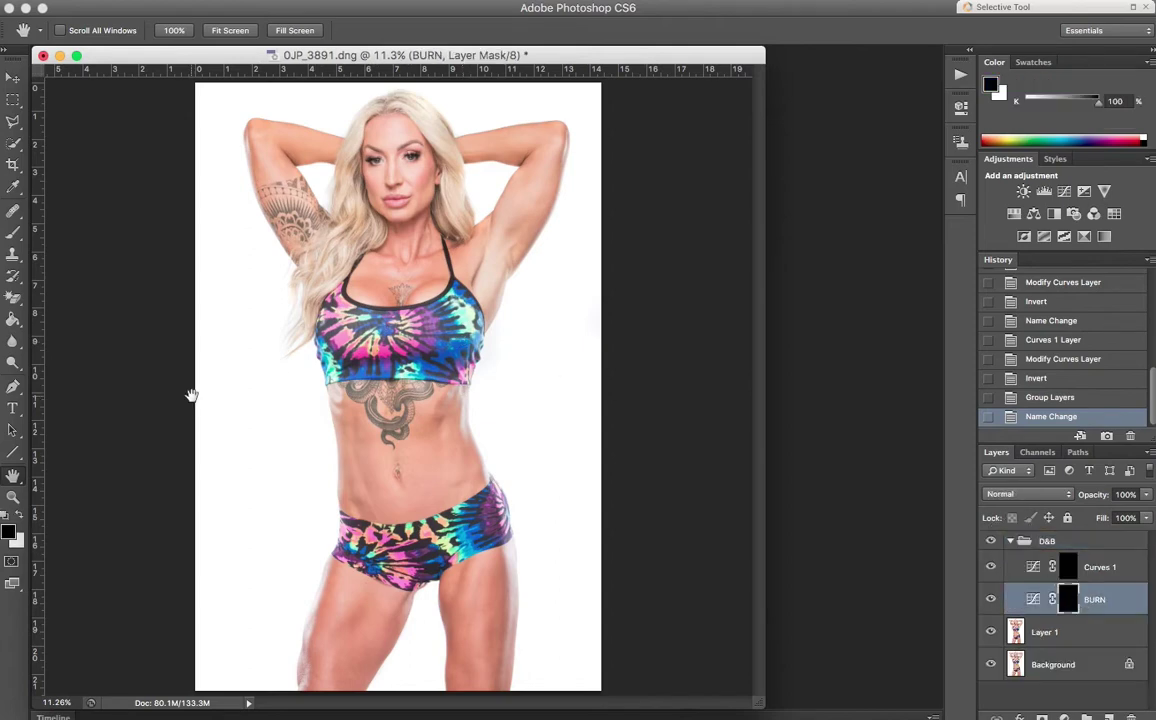
pyautogui.doubleClick(15, 478)
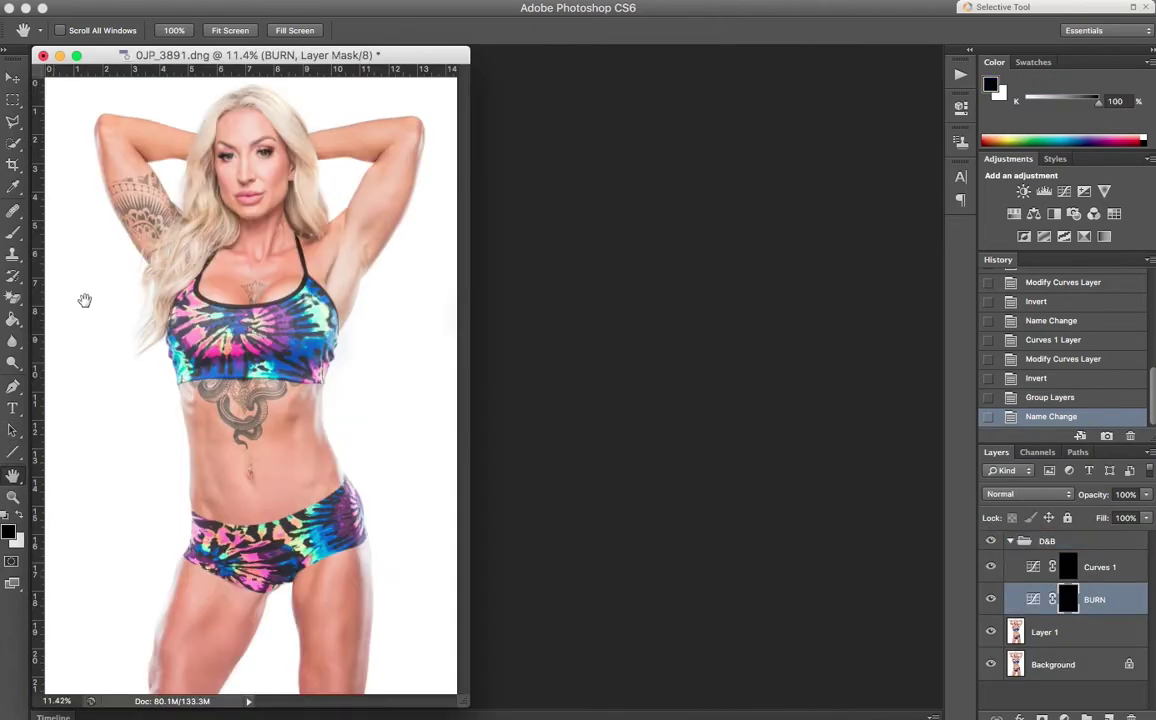
pyautogui.click(18, 231)
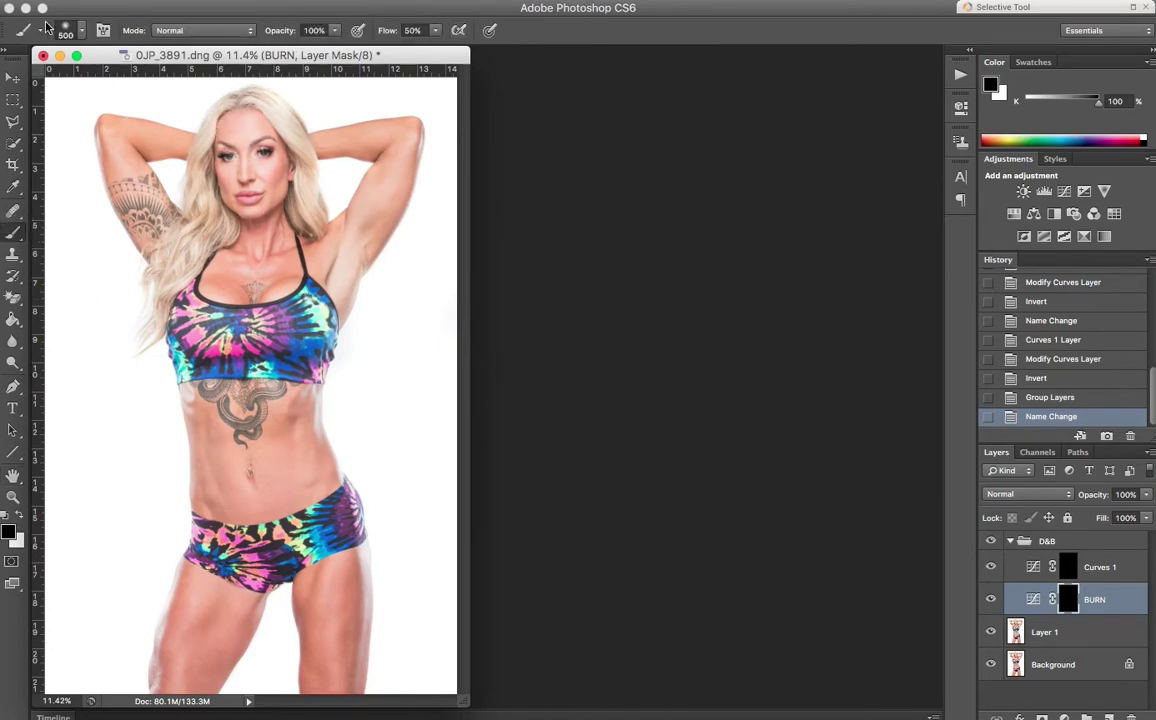
pyautogui.click(84, 34)
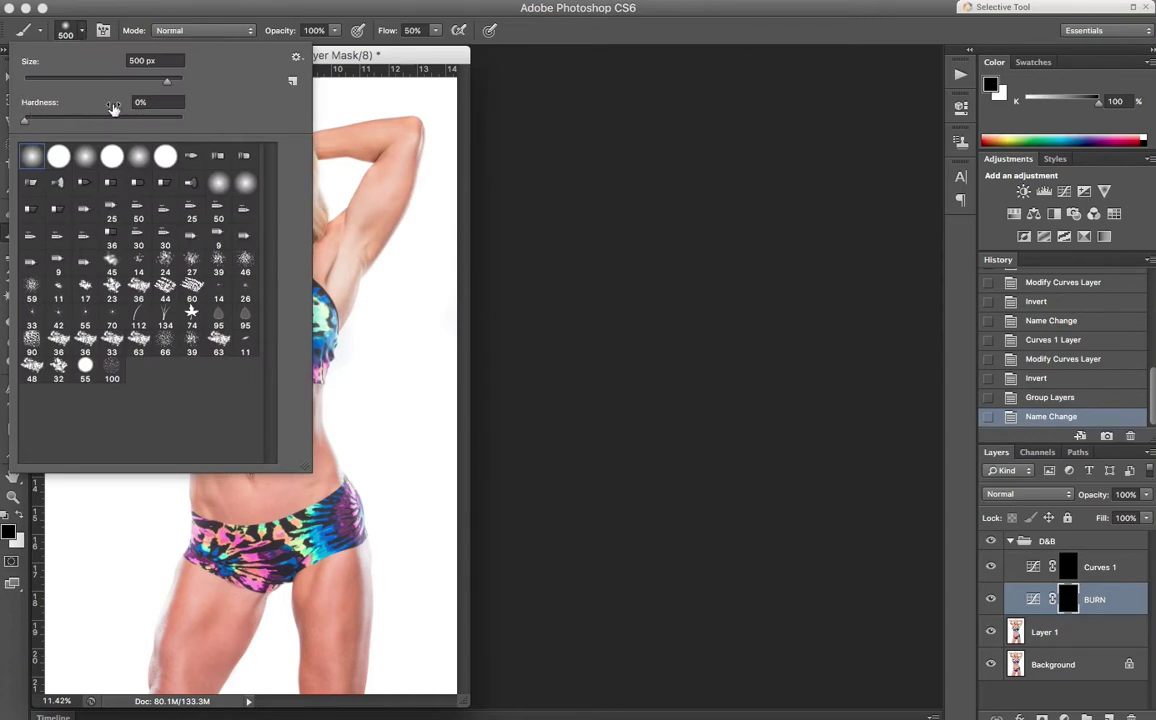
pyautogui.click(377, 57)
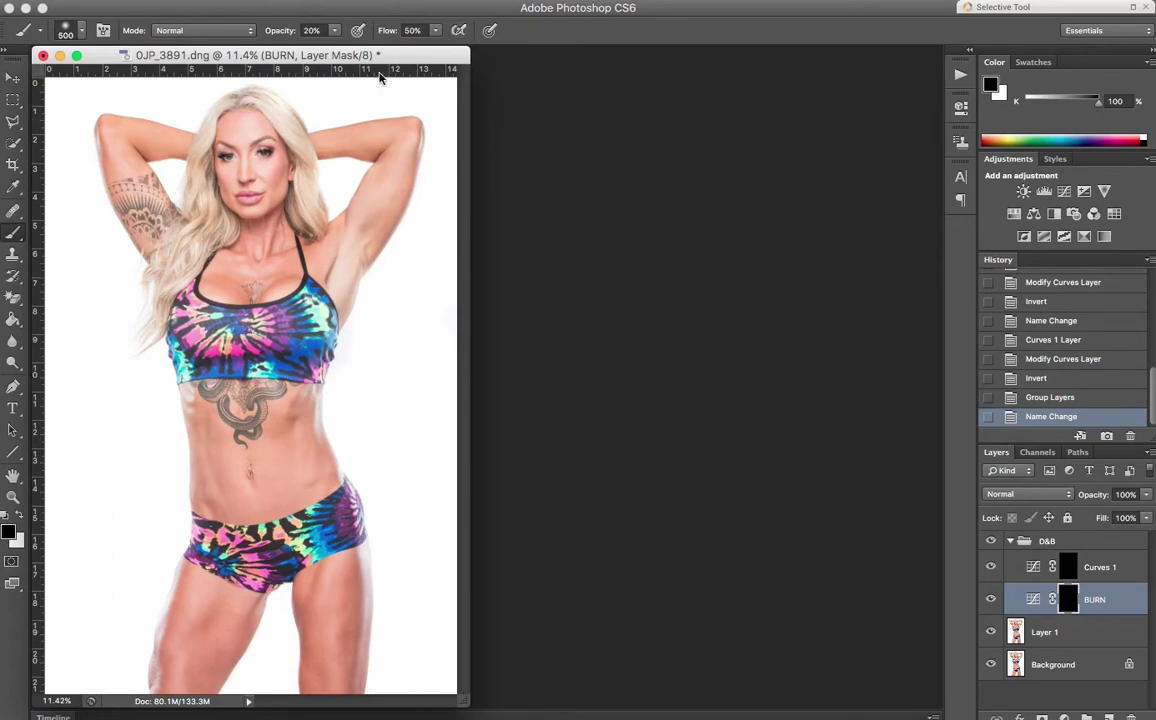
# Get the brush ready over the model's face with white as the foreground colour and a 100 px size.
pyautogui.moveTo(472, 694); pyautogui.dragTo(779, 696)
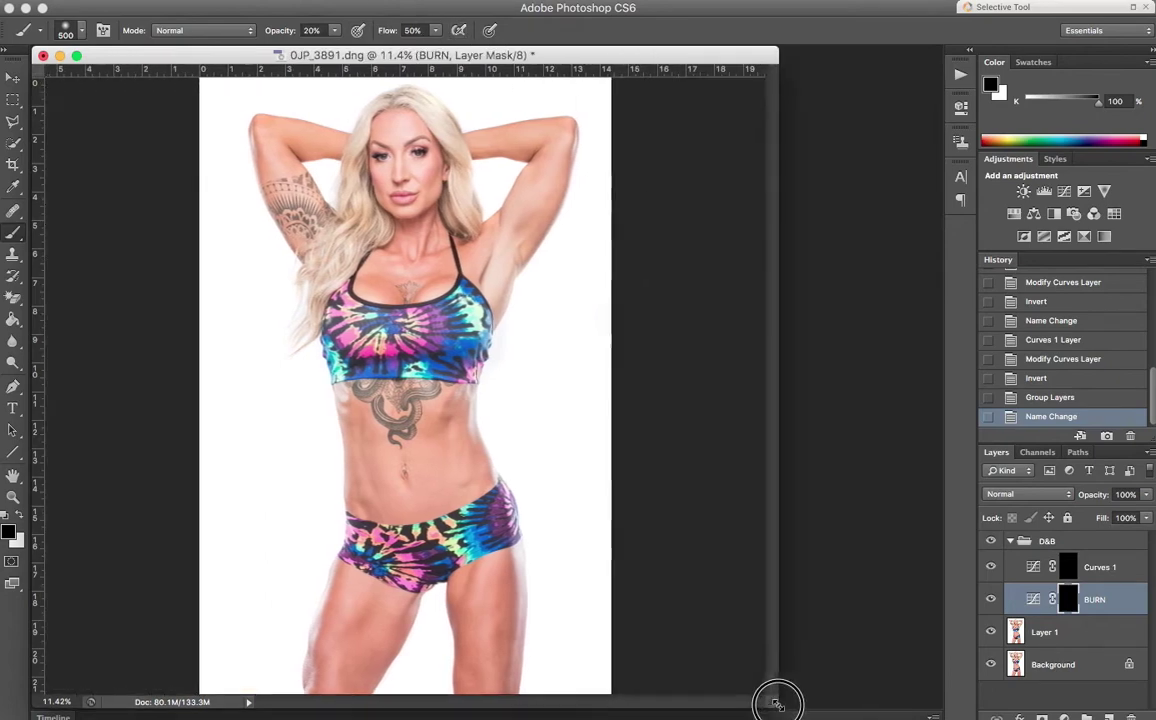
pyautogui.click(14, 495)
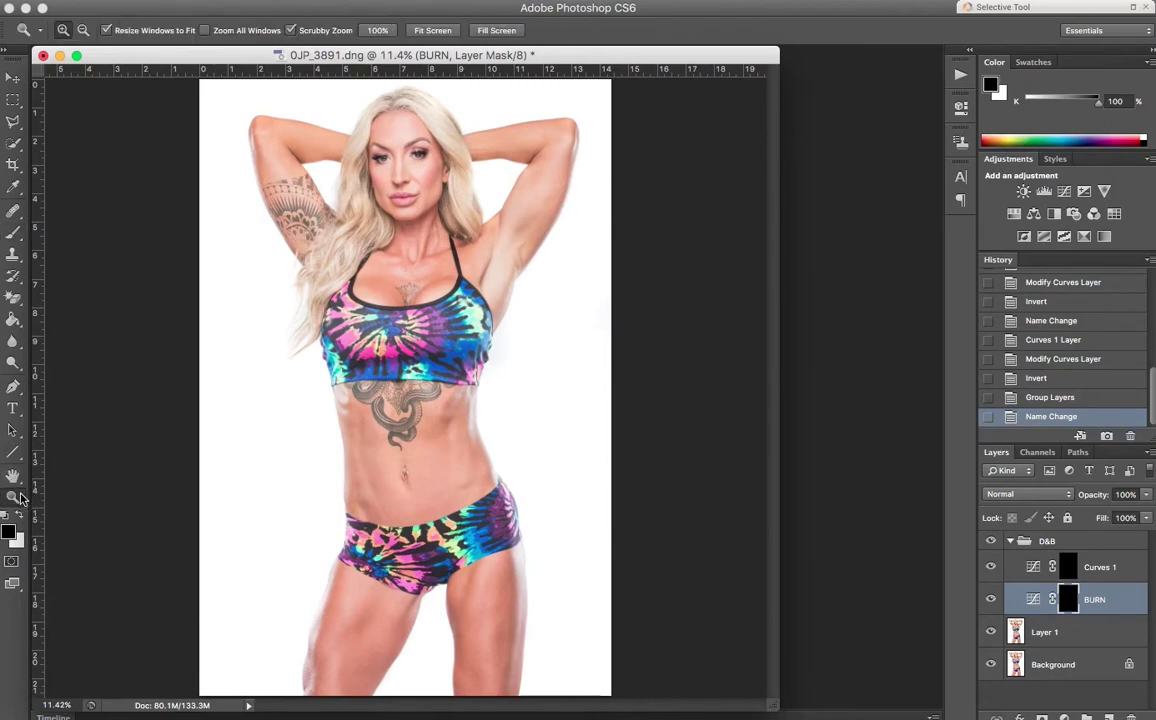
pyautogui.moveTo(415, 179); pyautogui.dragTo(452, 258)
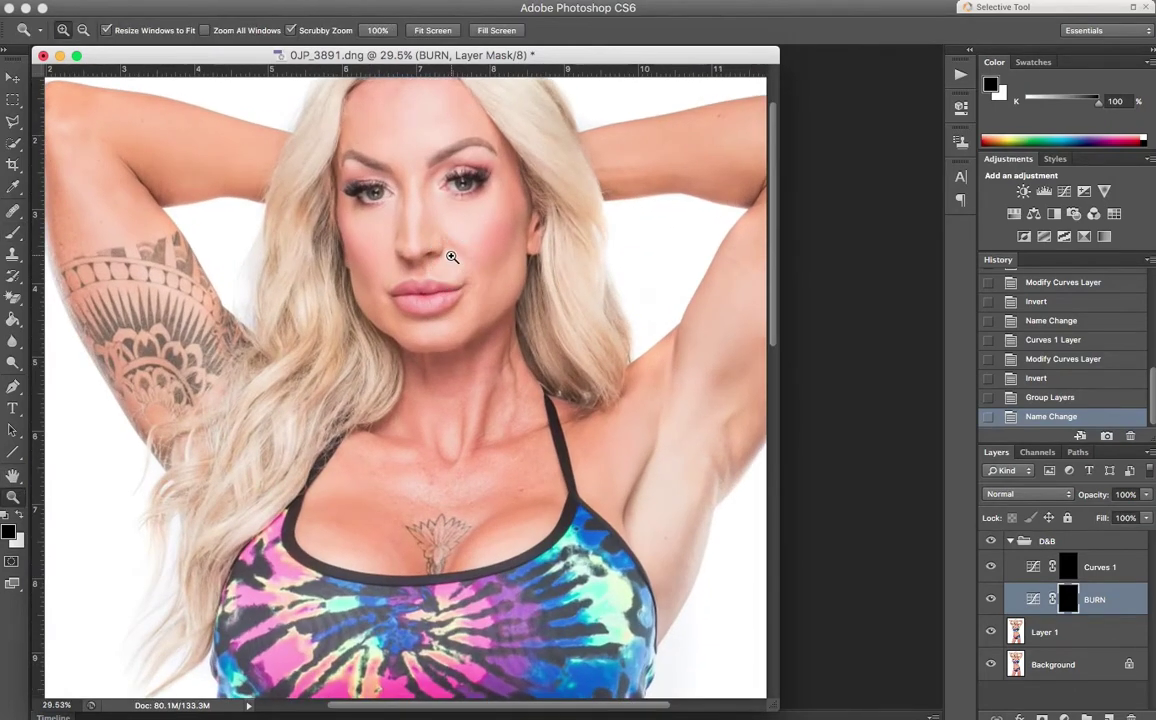
pyautogui.scroll(4, 452, 258)
pyautogui.click(13, 232)
pyautogui.press('x')
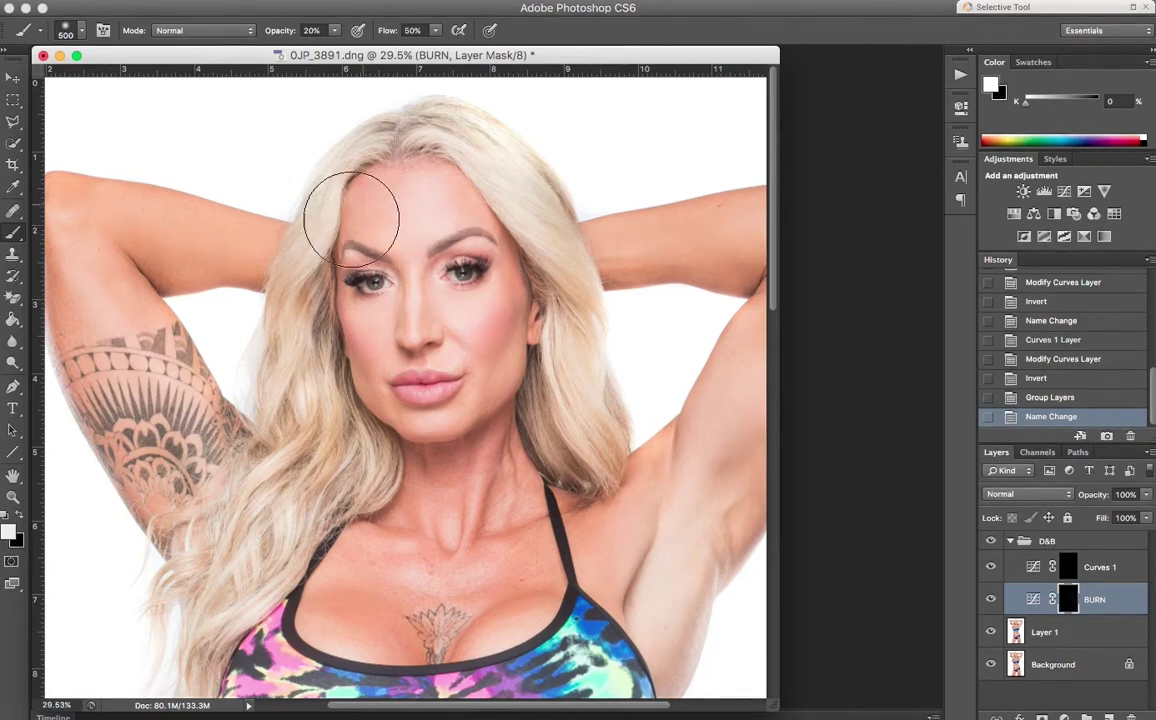
pyautogui.press('[')
pyautogui.press('[')
pyautogui.press('[')
pyautogui.press('[')
pyautogui.press('[')
pyautogui.press('[')
pyautogui.press('[')
pyautogui.press('[')
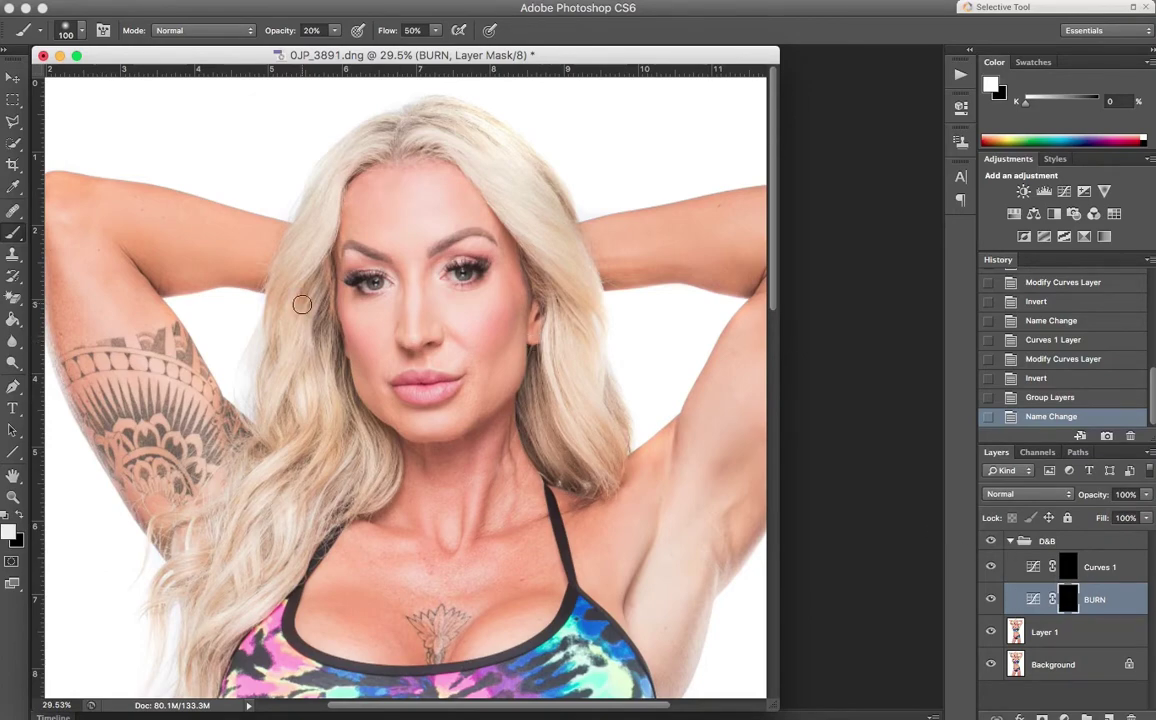
# Examine the model's face, arms, torso and legs for areas that need dodging and burning.
pyautogui.scroll(-5, 302, 304)
pyautogui.scroll(-18, 302, 304)
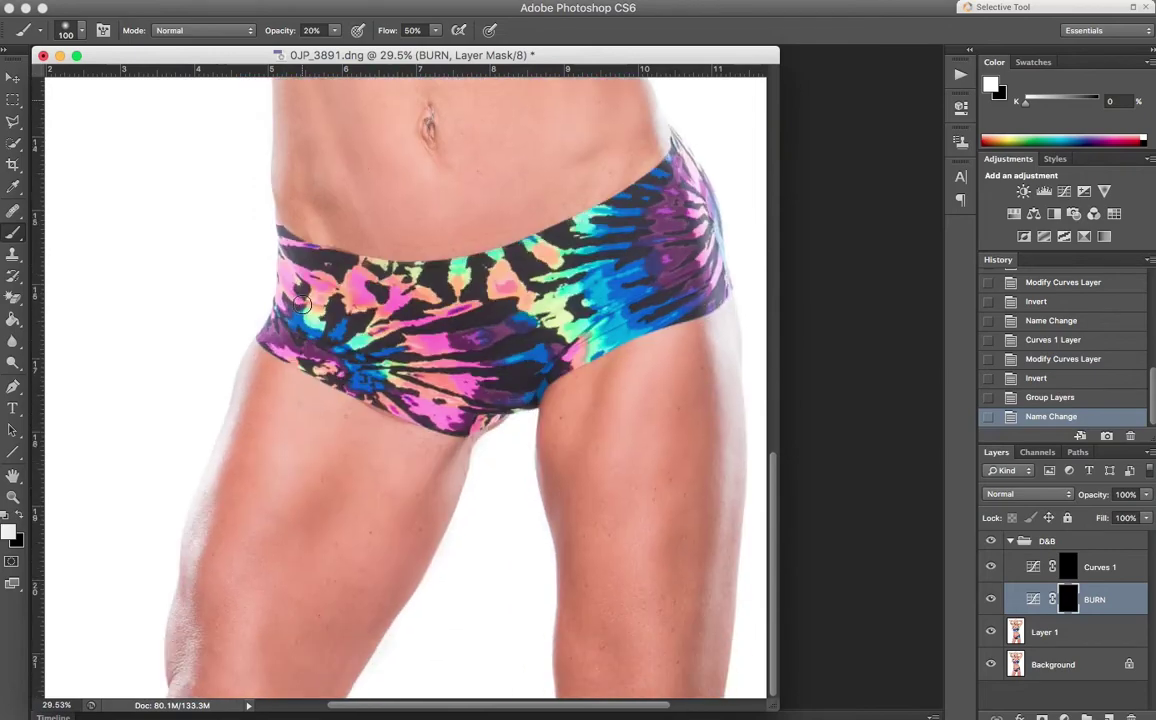
pyautogui.scroll(20, 302, 304)
pyautogui.hscroll(3, 302, 304)
pyautogui.hscroll(-10, 302, 304)
pyautogui.hscroll(8, 302, 304)
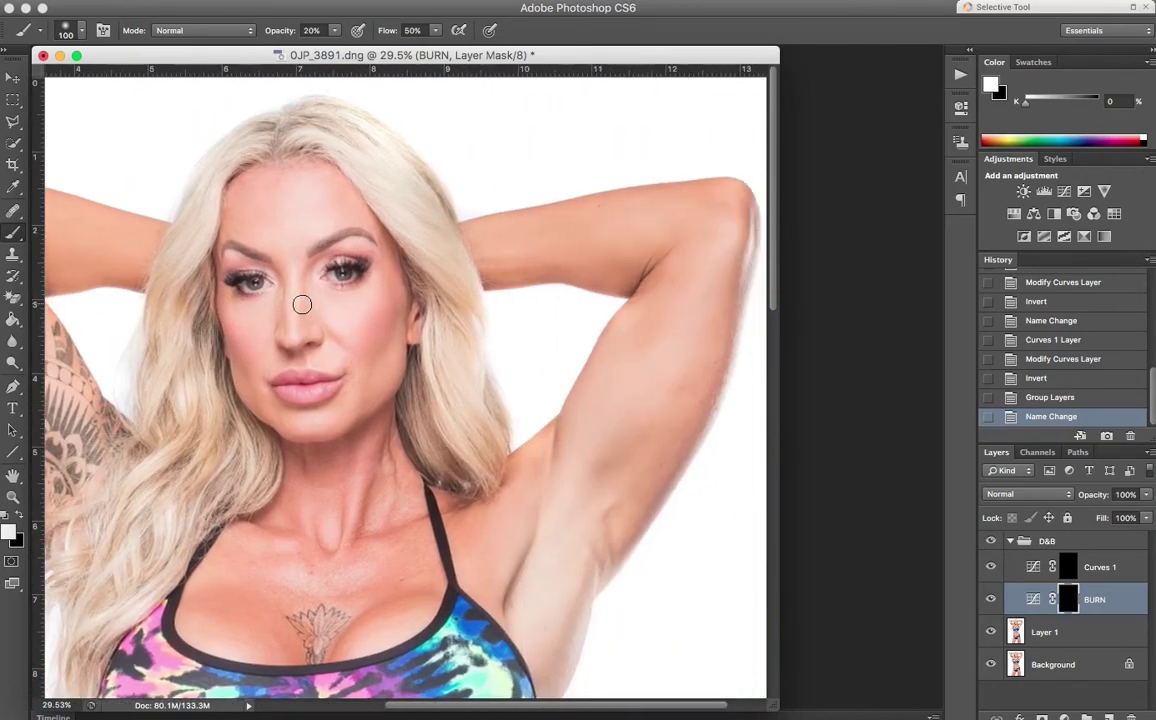
pyautogui.hscroll(-3, 302, 304)
pyautogui.hscroll(-4, 302, 304)
pyautogui.scroll(-3, 302, 304)
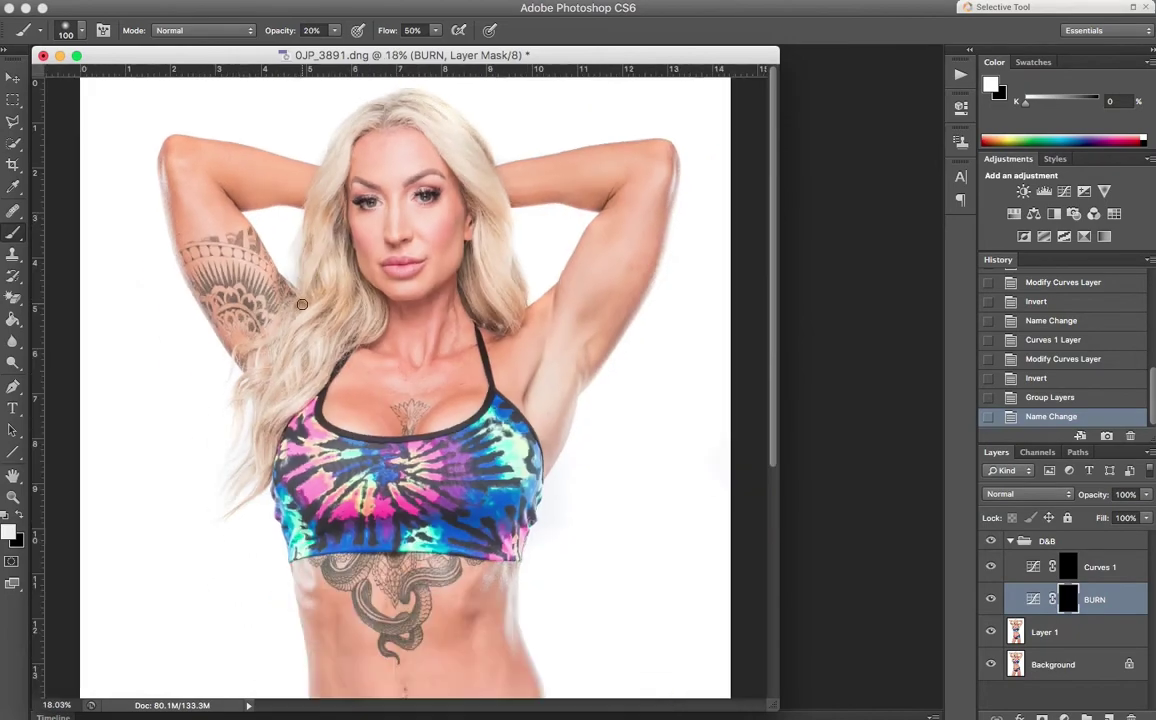
# Collapse the D&B group, add a new layer above it and set the brush's foreground colour to red ff0000.
pyautogui.click(1012, 541)
pyautogui.click(1047, 542)
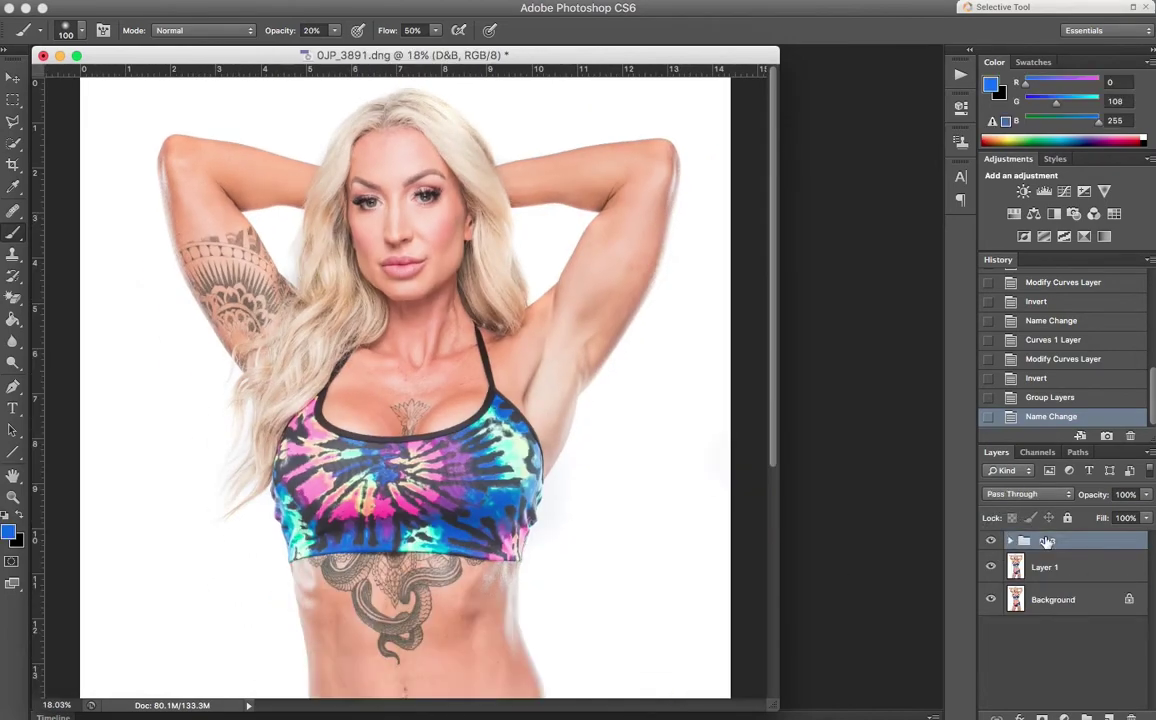
pyautogui.press('super+shift+alt+n')
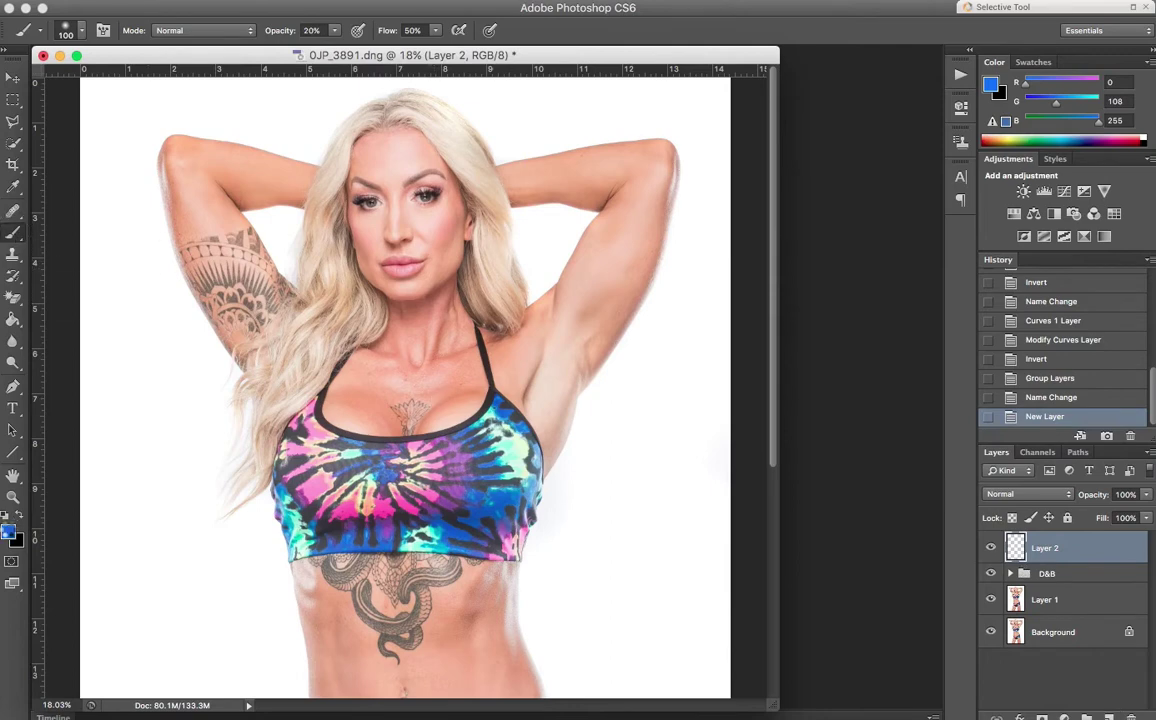
pyautogui.click(8, 531)
pyautogui.click(936, 308)
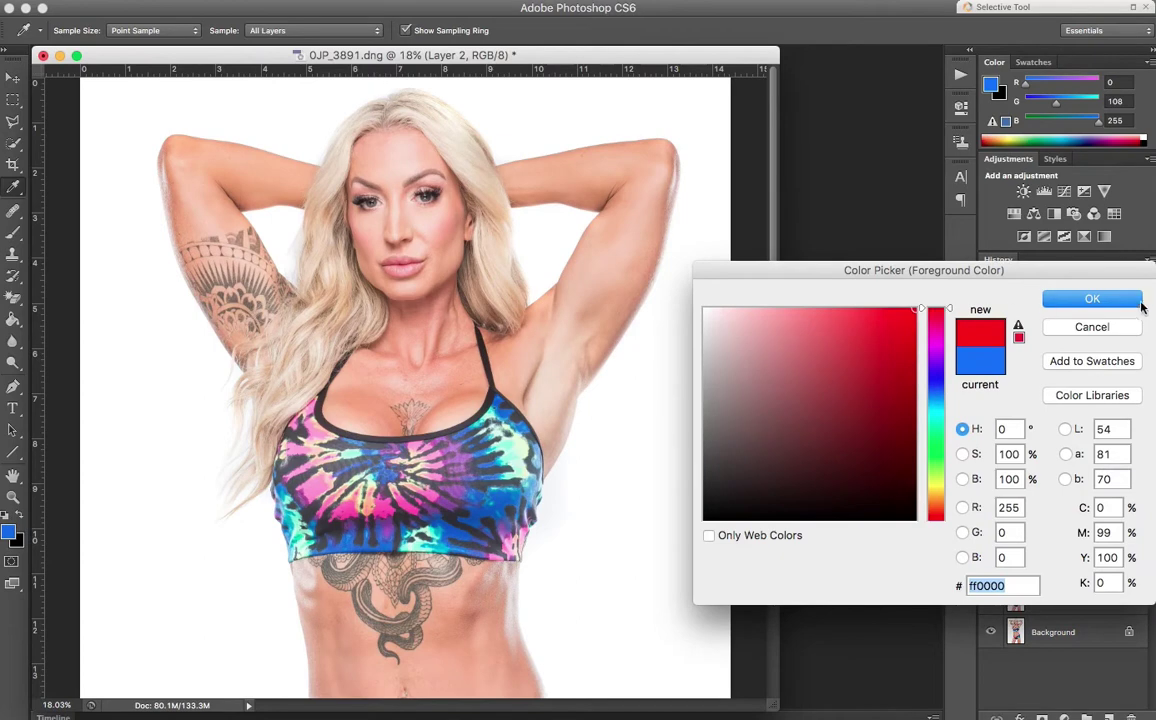
pyautogui.click(1092, 298)
pyautogui.press('b')
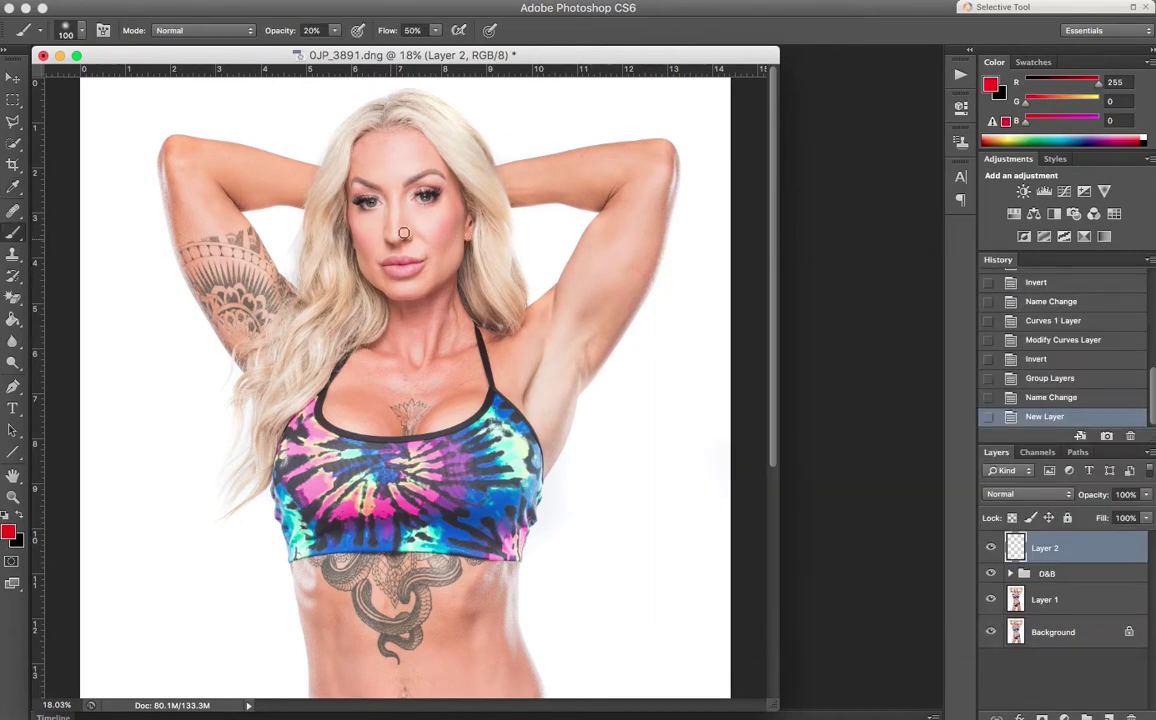
# Mark the burn areas beneath both cheekbones and along the jawline in red, with the brush opacity set to 100%.
pyautogui.moveTo(457, 217)
pyautogui.mouseDown()
pyautogui.moveTo(441, 247)
pyautogui.moveTo(455, 220)
pyautogui.mouseUp()
pyautogui.moveTo(347, 237); pyautogui.dragTo(364, 242)
pyautogui.moveTo(372, 286)
pyautogui.mouseDown()
pyautogui.moveTo(428, 288)
pyautogui.moveTo(371, 295)
pyautogui.moveTo(462, 280)
pyautogui.moveTo(386, 304)
pyautogui.mouseUp()
pyautogui.click(334, 30)
pyautogui.moveTo(330, 47); pyautogui.dragTo(410, 47)
pyautogui.moveTo(462, 222); pyautogui.dragTo(434, 241)
pyautogui.moveTo(352, 236)
pyautogui.mouseDown()
pyautogui.moveTo(369, 282)
pyautogui.moveTo(401, 296)
pyautogui.moveTo(456, 278)
pyautogui.mouseUp()
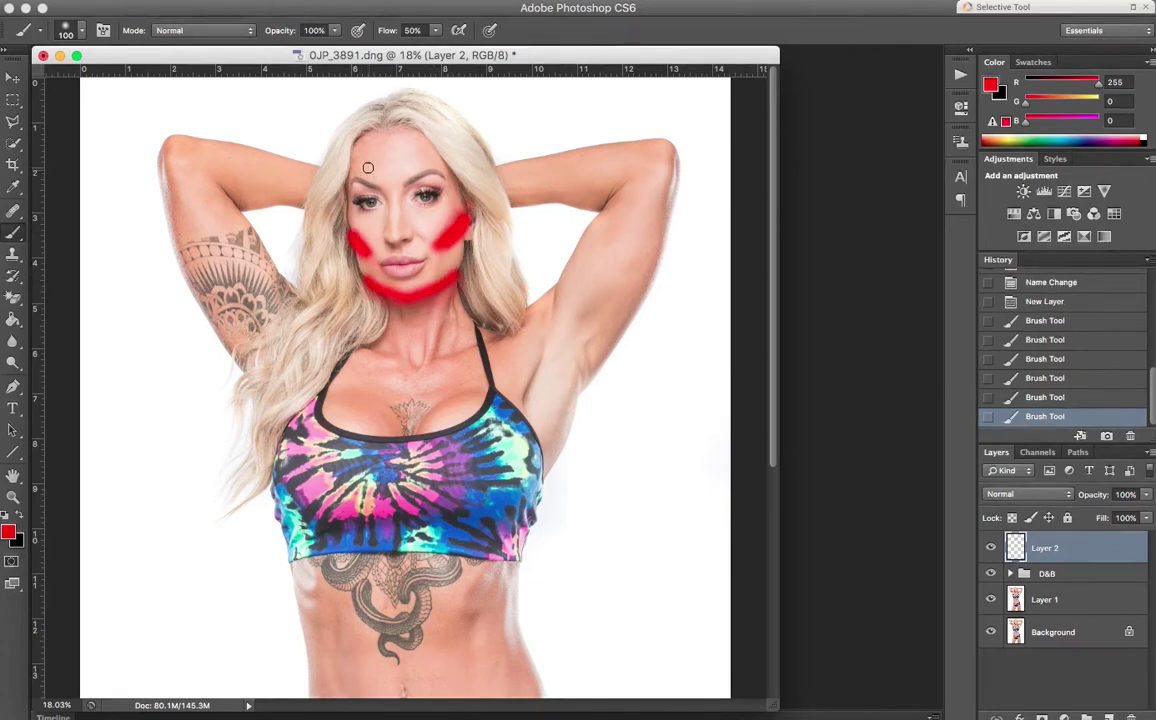
# Paint red burn guides around the forehead and temples, under the raised forearms, along the collarbones and throat, and under the bust.
pyautogui.moveTo(361, 142)
pyautogui.mouseDown()
pyautogui.moveTo(343, 179)
pyautogui.moveTo(345, 239)
pyautogui.moveTo(371, 134)
pyautogui.moveTo(417, 124)
pyautogui.moveTo(478, 223)
pyautogui.moveTo(524, 200)
pyautogui.moveTo(609, 200)
pyautogui.mouseUp()
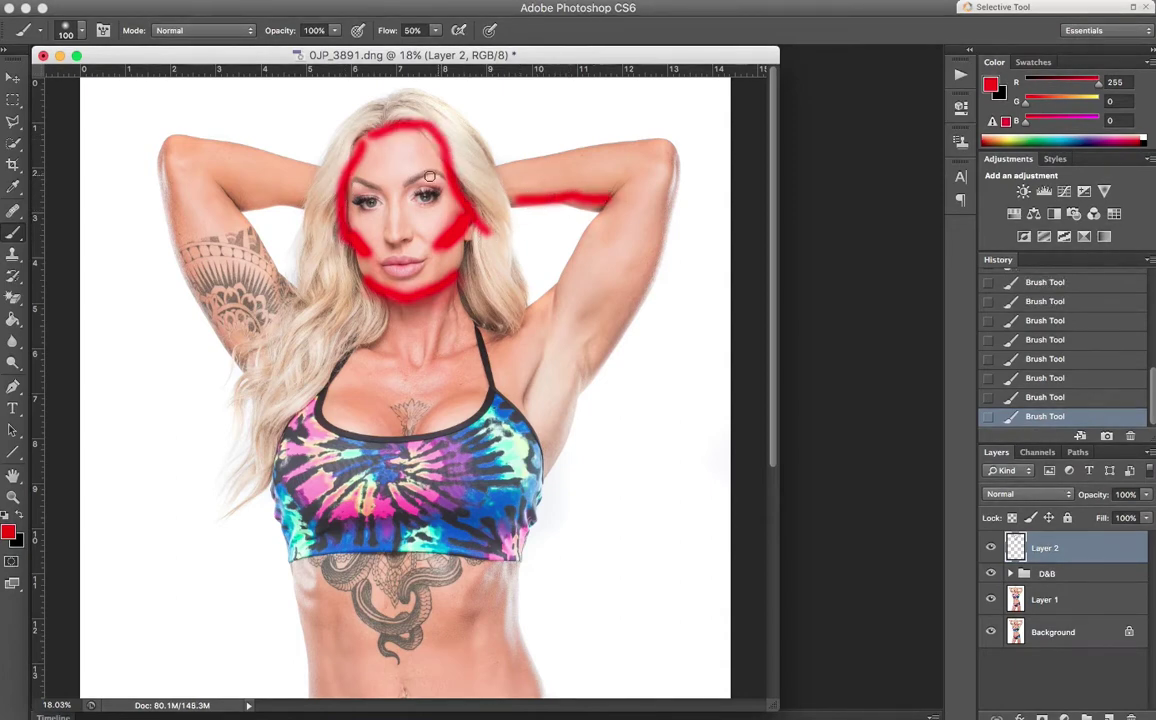
pyautogui.moveTo(231, 197); pyautogui.dragTo(303, 197)
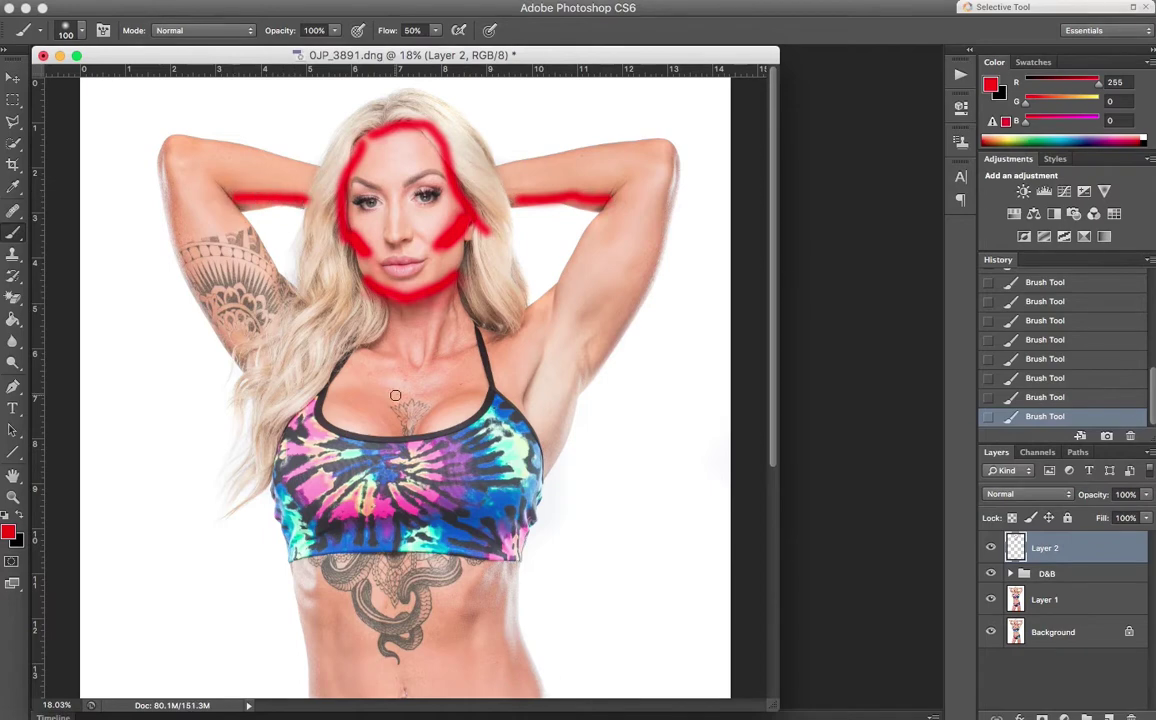
pyautogui.moveTo(358, 349)
pyautogui.mouseDown()
pyautogui.moveTo(438, 359)
pyautogui.moveTo(500, 346)
pyautogui.mouseUp()
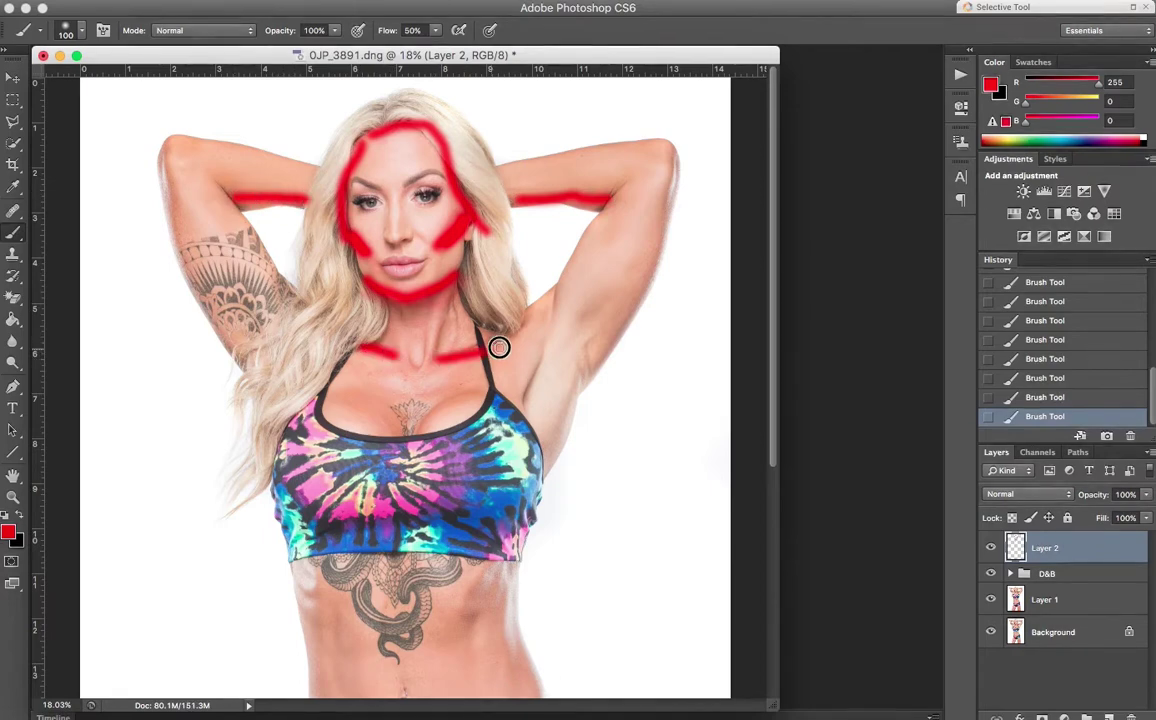
pyautogui.moveTo(421, 340); pyautogui.dragTo(421, 360)
pyautogui.moveTo(292, 517)
pyautogui.mouseDown()
pyautogui.moveTo(422, 511)
pyautogui.moveTo(488, 523)
pyautogui.mouseUp()
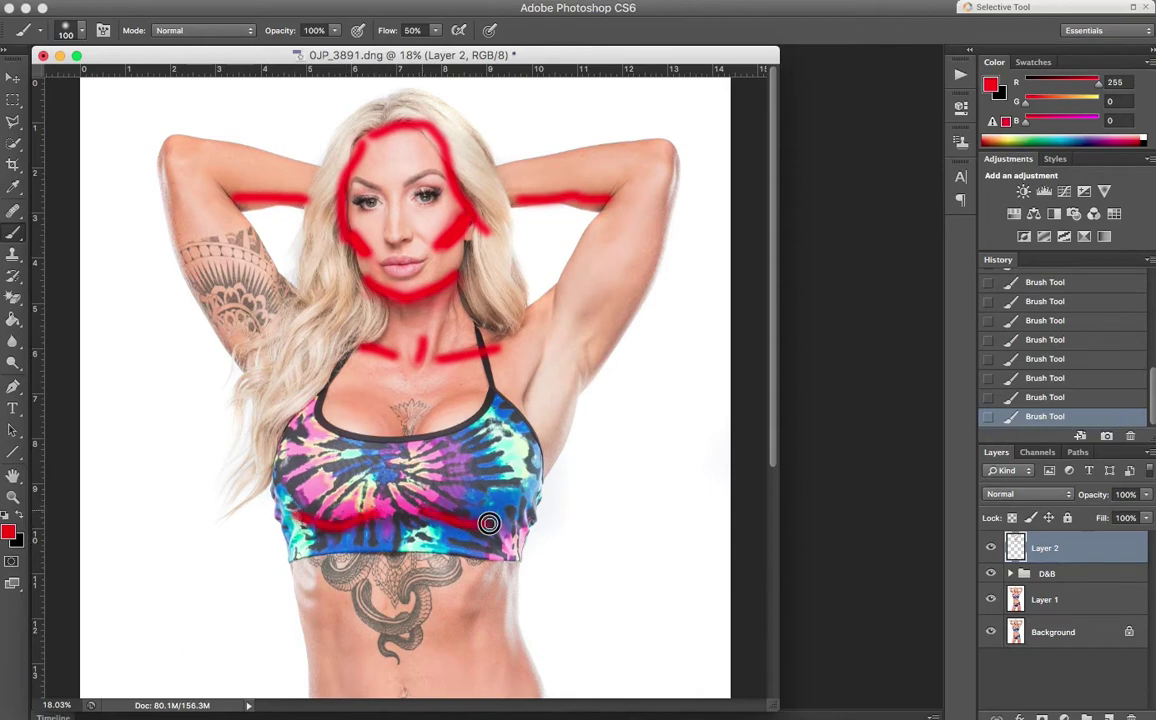
# Paint red burn guides over the ribs and down both sides of the abdominal muscles.
pyautogui.scroll(-5, 489, 523)
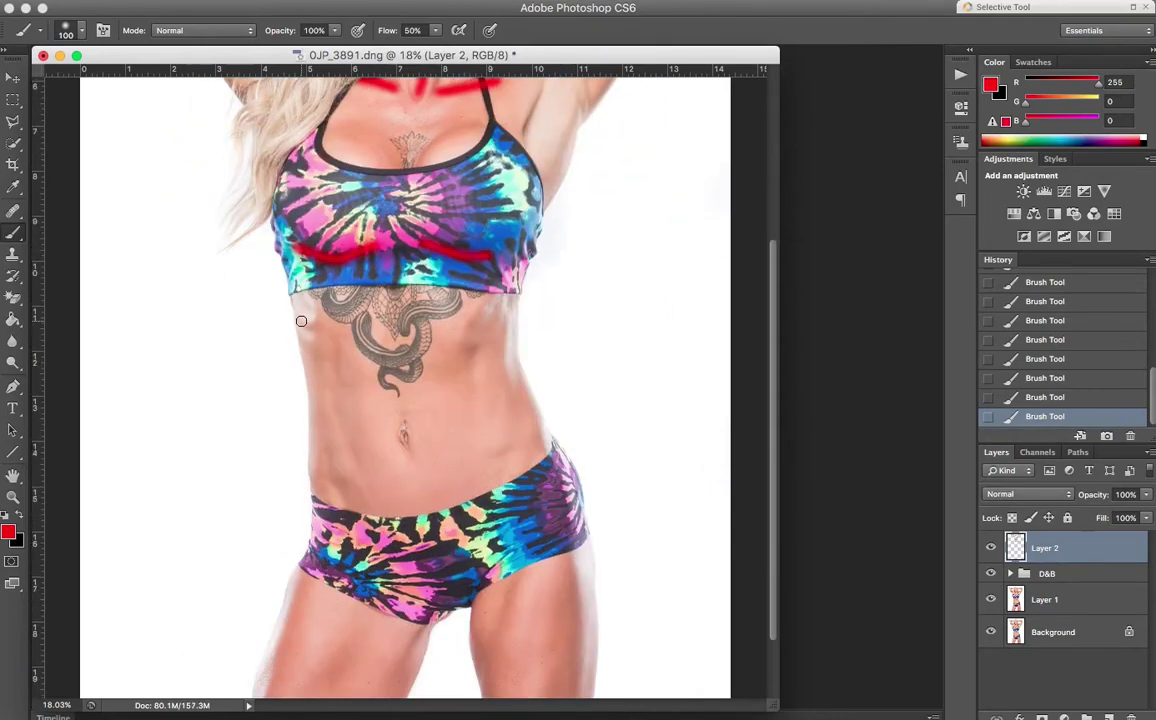
pyautogui.moveTo(302, 328)
pyautogui.mouseDown()
pyautogui.moveTo(313, 322)
pyautogui.moveTo(322, 350)
pyautogui.mouseUp()
pyautogui.click(309, 346)
pyautogui.moveTo(334, 403); pyautogui.dragTo(368, 478)
pyautogui.moveTo(474, 310); pyautogui.dragTo(470, 381)
pyautogui.moveTo(501, 453); pyautogui.dragTo(506, 448)
pyautogui.moveTo(470, 400); pyautogui.dragTo(470, 453)
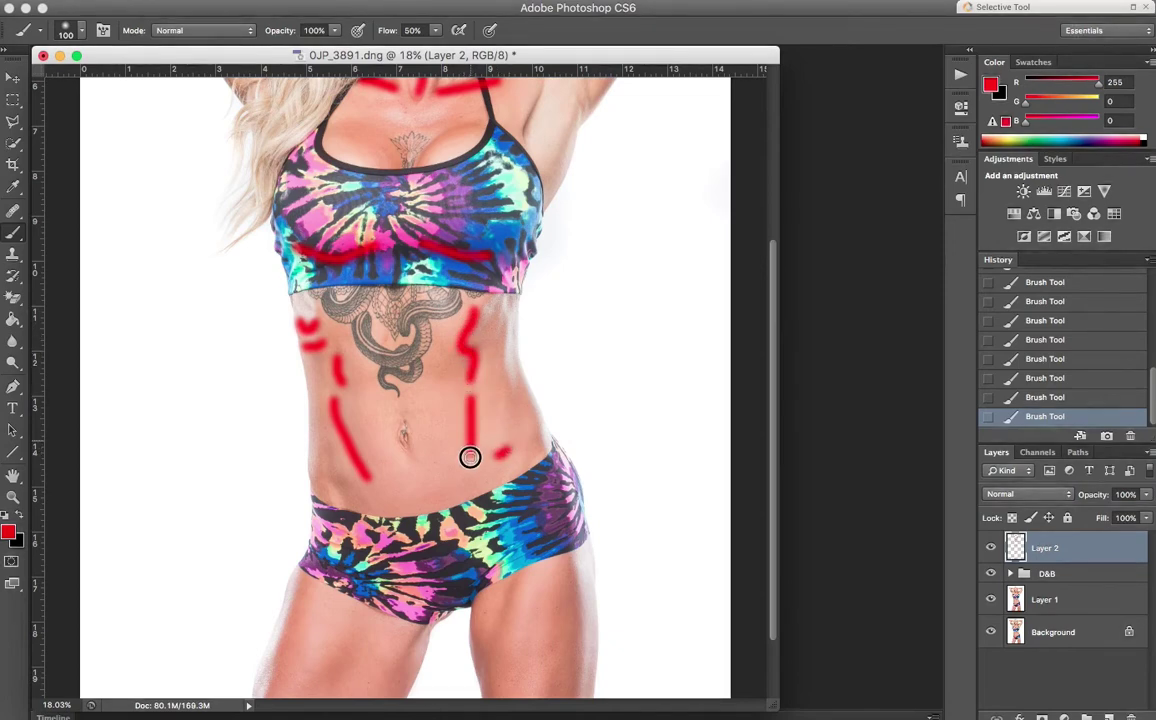
# Paint red burn guides along the hip crease and down the muscle lines of both thighs.
pyautogui.moveTo(333, 483)
pyautogui.mouseDown()
pyautogui.moveTo(356, 503)
pyautogui.moveTo(296, 530)
pyautogui.moveTo(263, 630)
pyautogui.moveTo(266, 703)
pyautogui.mouseUp()
pyautogui.scroll(-3, 356, 503)
pyautogui.moveTo(314, 607); pyautogui.dragTo(359, 545)
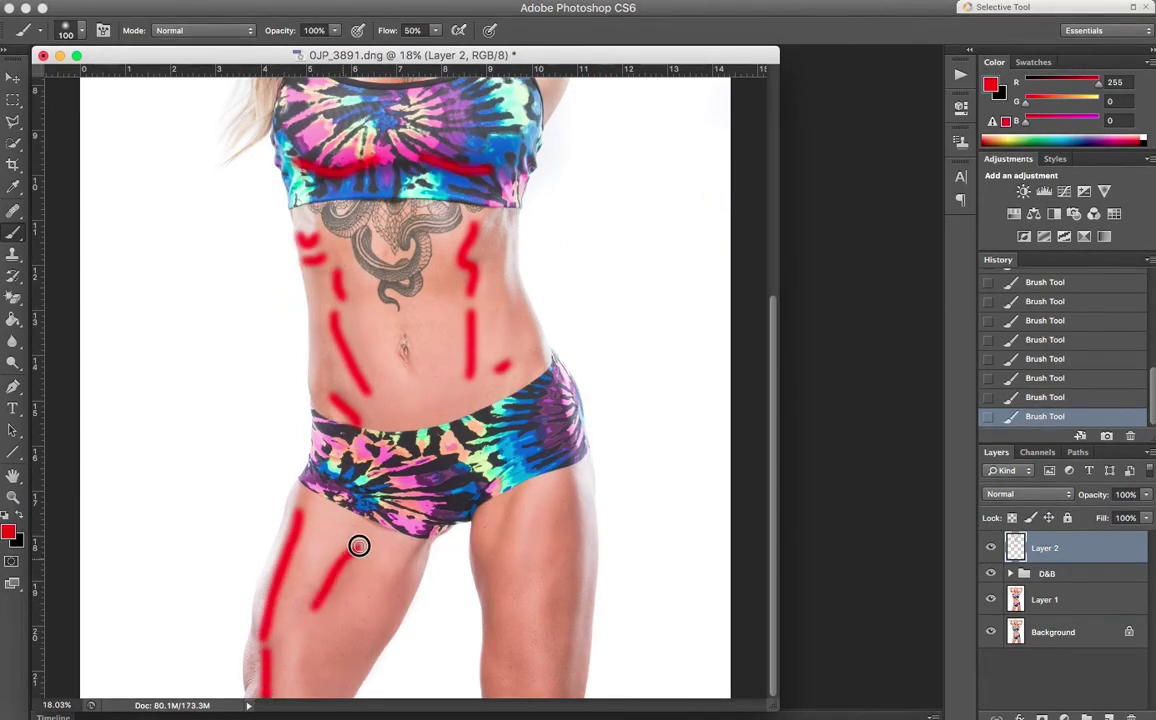
pyautogui.moveTo(323, 622); pyautogui.dragTo(314, 697)
pyautogui.moveTo(516, 507); pyautogui.dragTo(497, 543)
pyautogui.moveTo(563, 493); pyautogui.dragTo(561, 634)
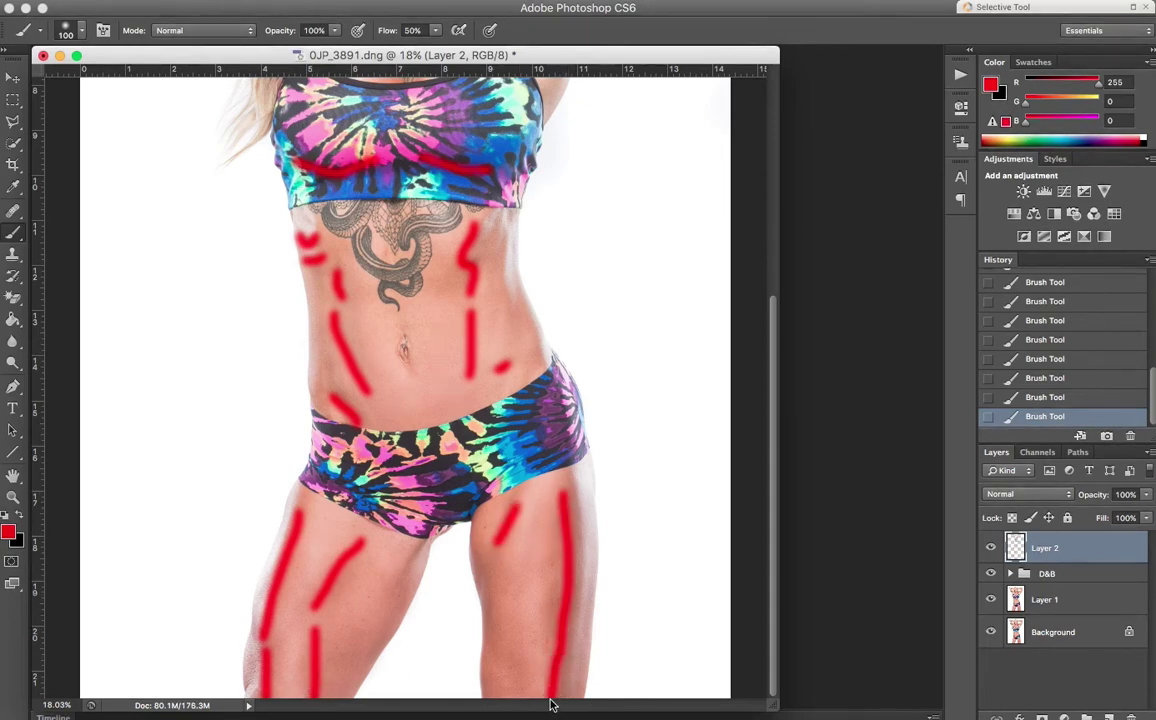
# Mark the armpit and the upper edges of the bust in red with a 250 px brush.
pyautogui.scroll(5, 529, 612)
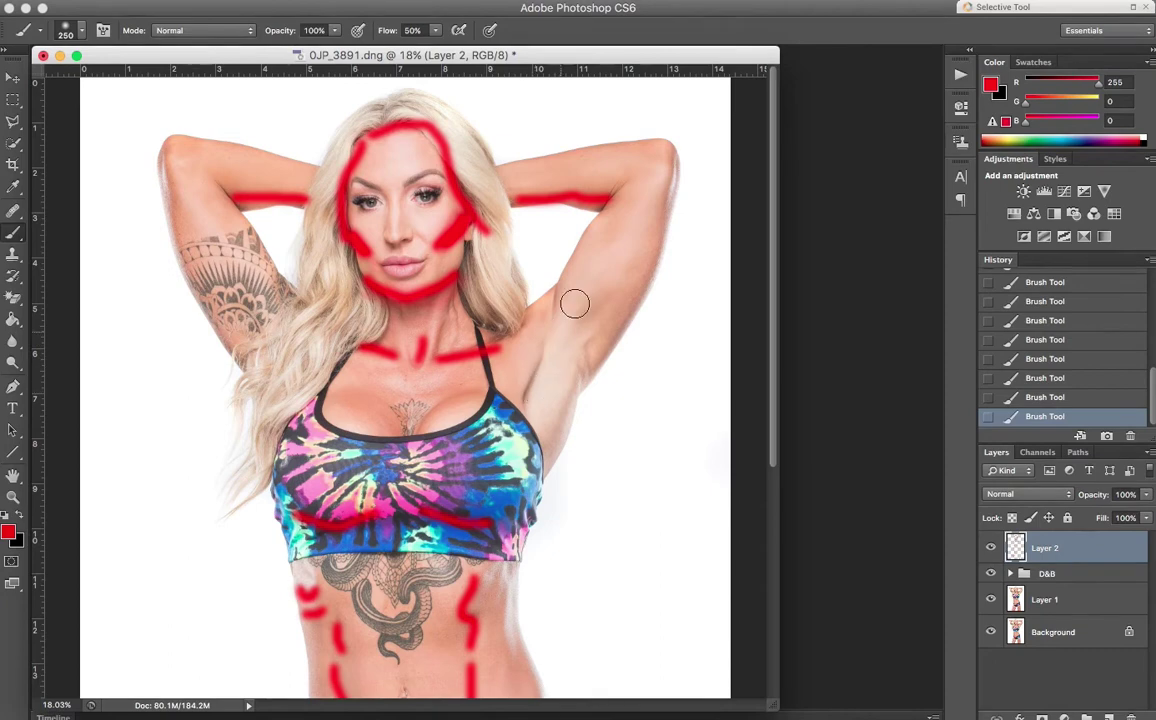
pyautogui.moveTo(541, 402)
pyautogui.mouseDown()
pyautogui.moveTo(569, 325)
pyautogui.moveTo(548, 393)
pyautogui.mouseUp()
pyautogui.moveTo(331, 426); pyautogui.dragTo(366, 436)
pyautogui.moveTo(470, 428)
pyautogui.mouseDown()
pyautogui.moveTo(440, 425)
pyautogui.moveTo(462, 415)
pyautogui.moveTo(477, 442)
pyautogui.mouseUp()
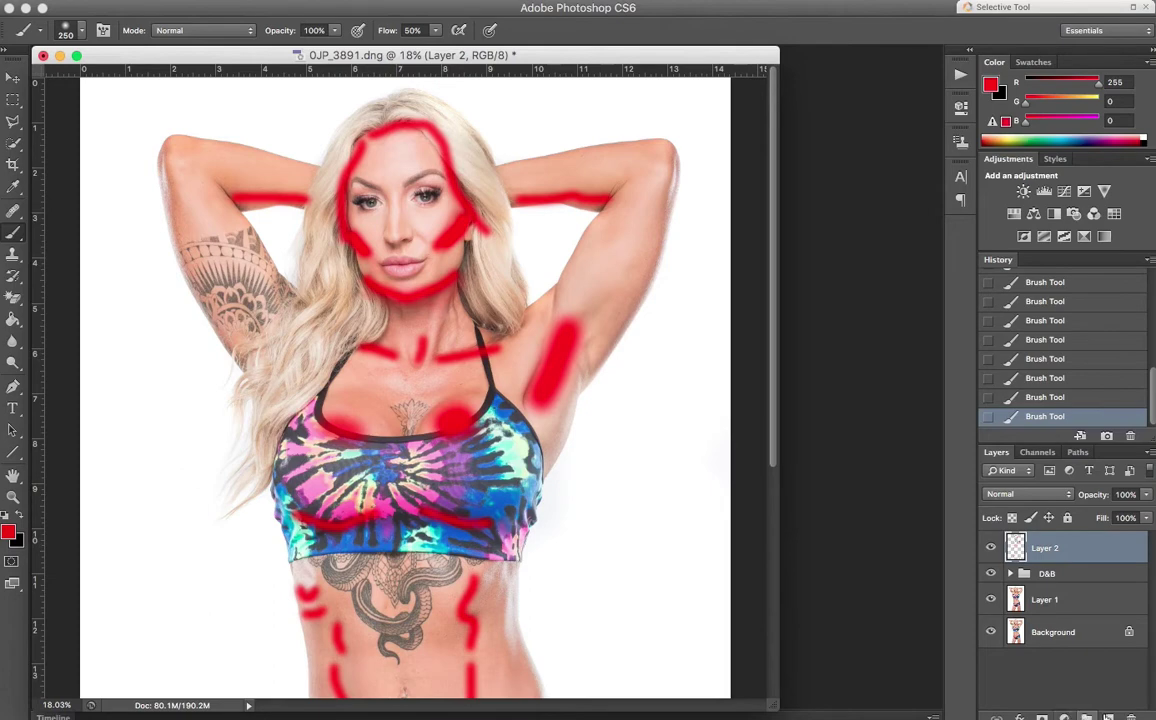
# Set the foreground colour to blue 004eff and mark dodge areas on the forehead, nose, eyes, cheeks, lips and chin.
pyautogui.click(9, 530)
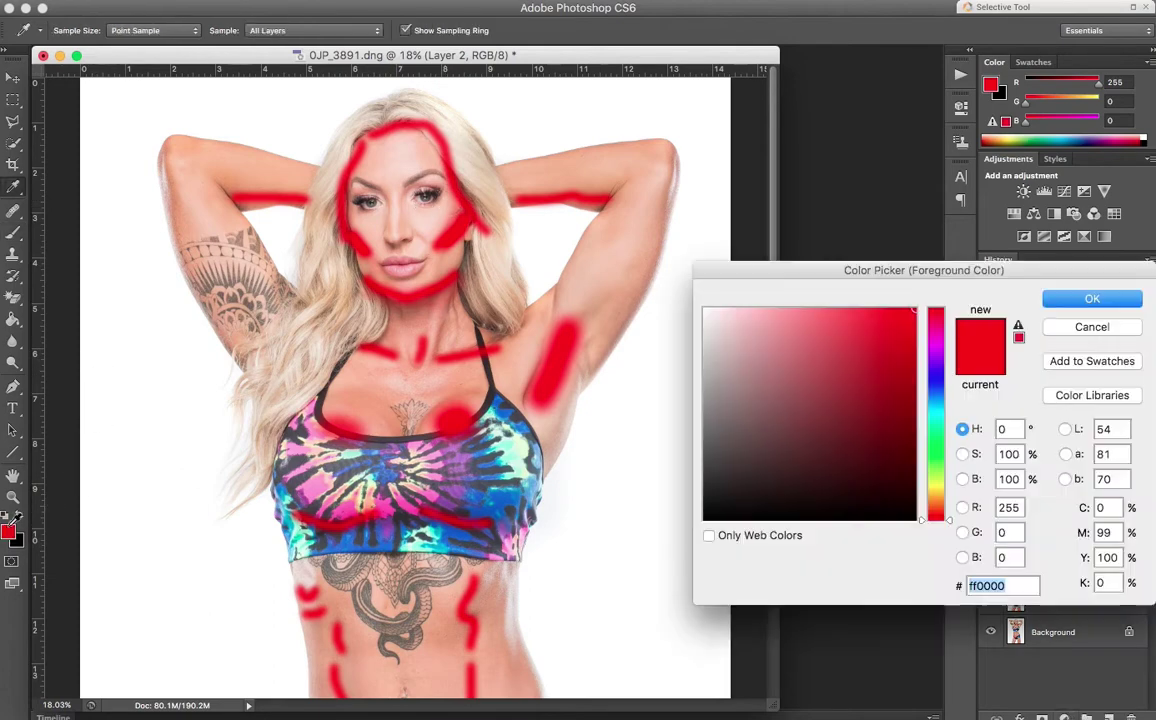
pyautogui.click(933, 389)
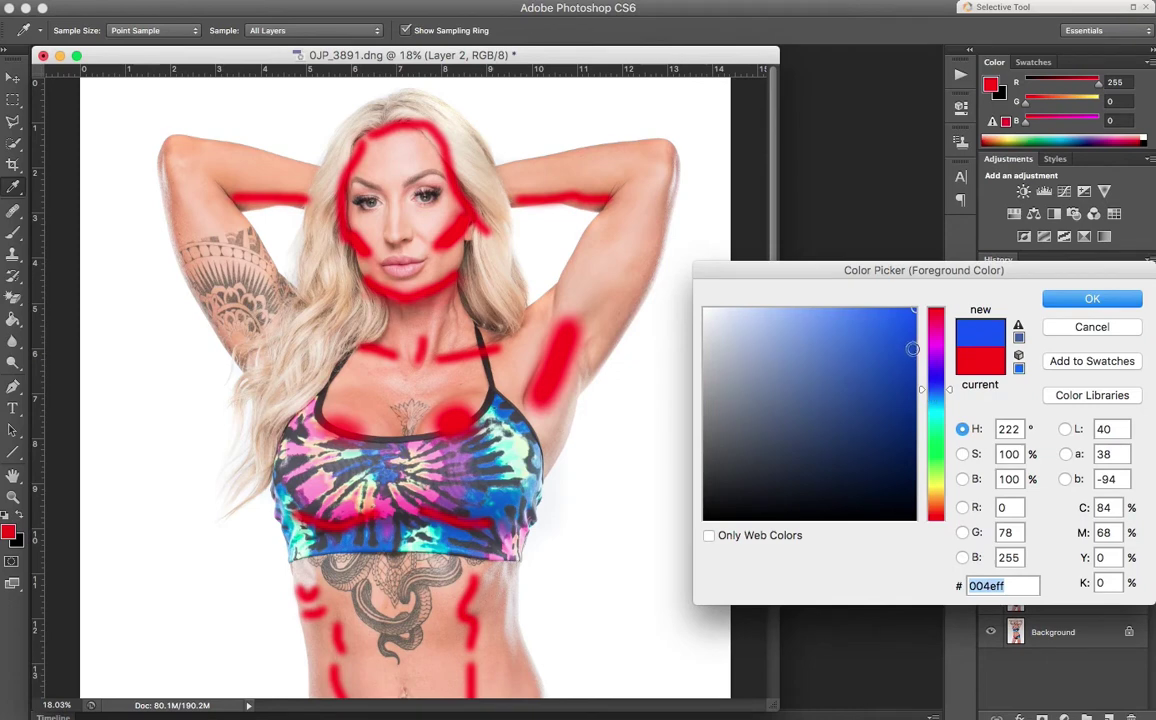
pyautogui.click(1091, 300)
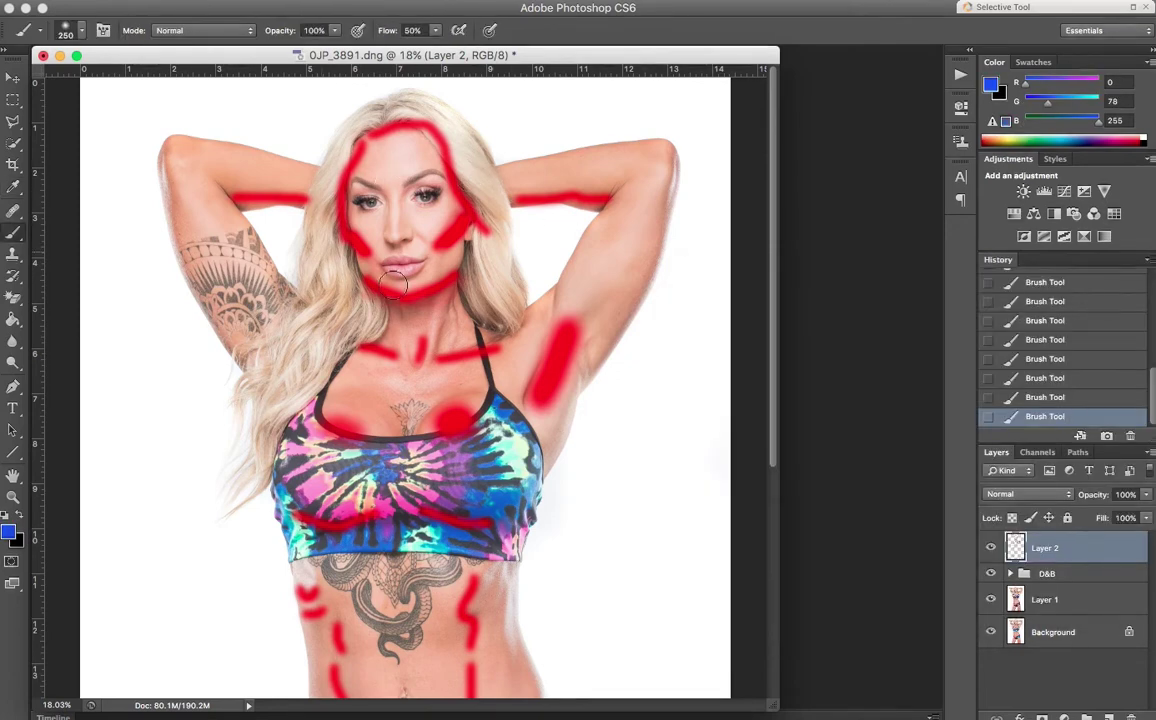
pyautogui.moveTo(383, 150)
pyautogui.mouseDown()
pyautogui.moveTo(379, 160)
pyautogui.moveTo(396, 162)
pyautogui.moveTo(400, 147)
pyautogui.moveTo(392, 152)
pyautogui.mouseUp()
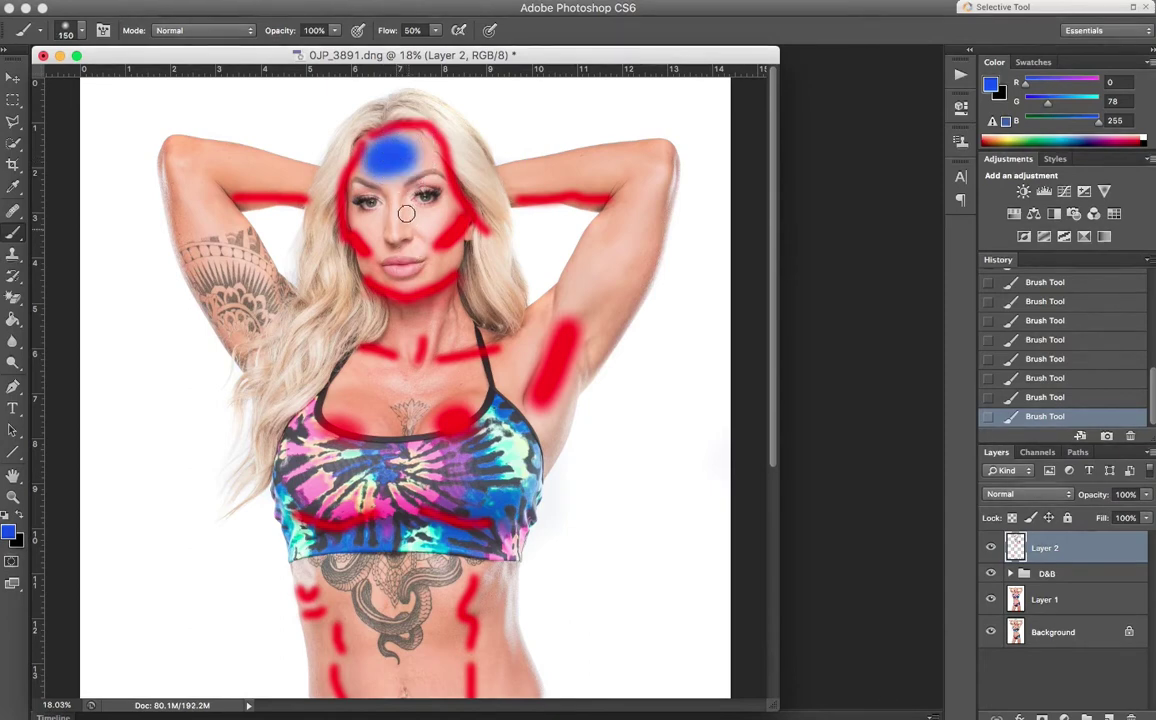
pyautogui.moveTo(387, 188); pyautogui.dragTo(395, 238)
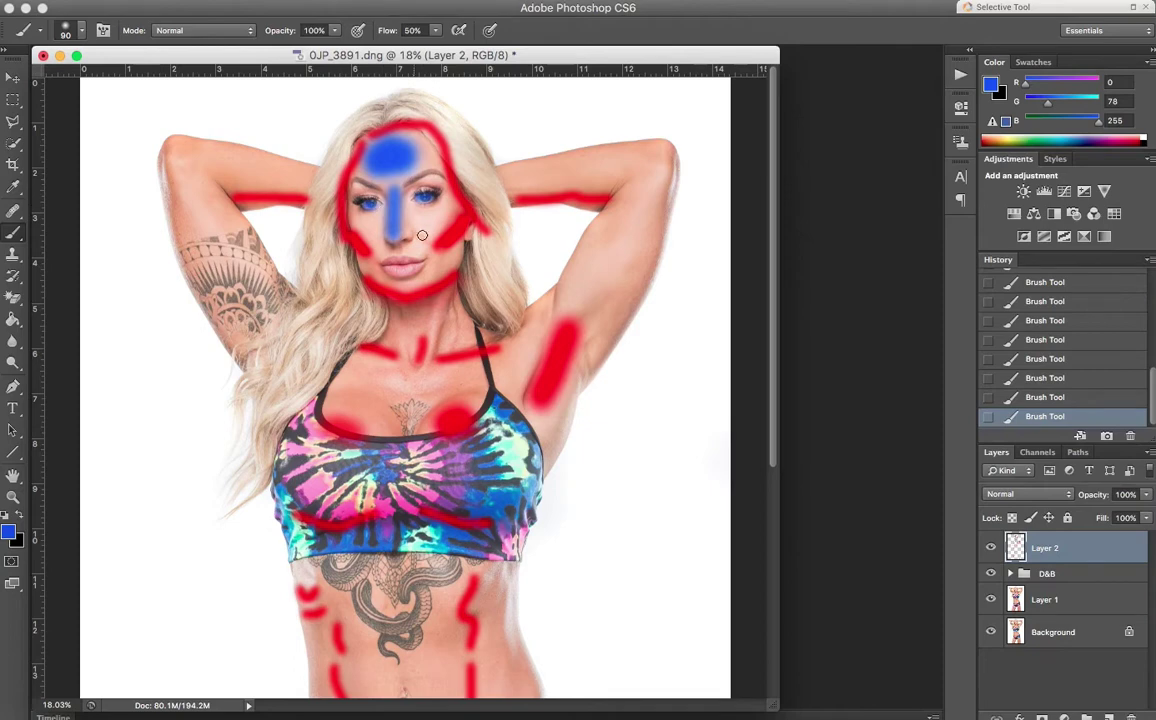
pyautogui.moveTo(415, 219)
pyautogui.mouseDown()
pyautogui.moveTo(437, 214)
pyautogui.moveTo(361, 219)
pyautogui.moveTo(372, 233)
pyautogui.mouseUp()
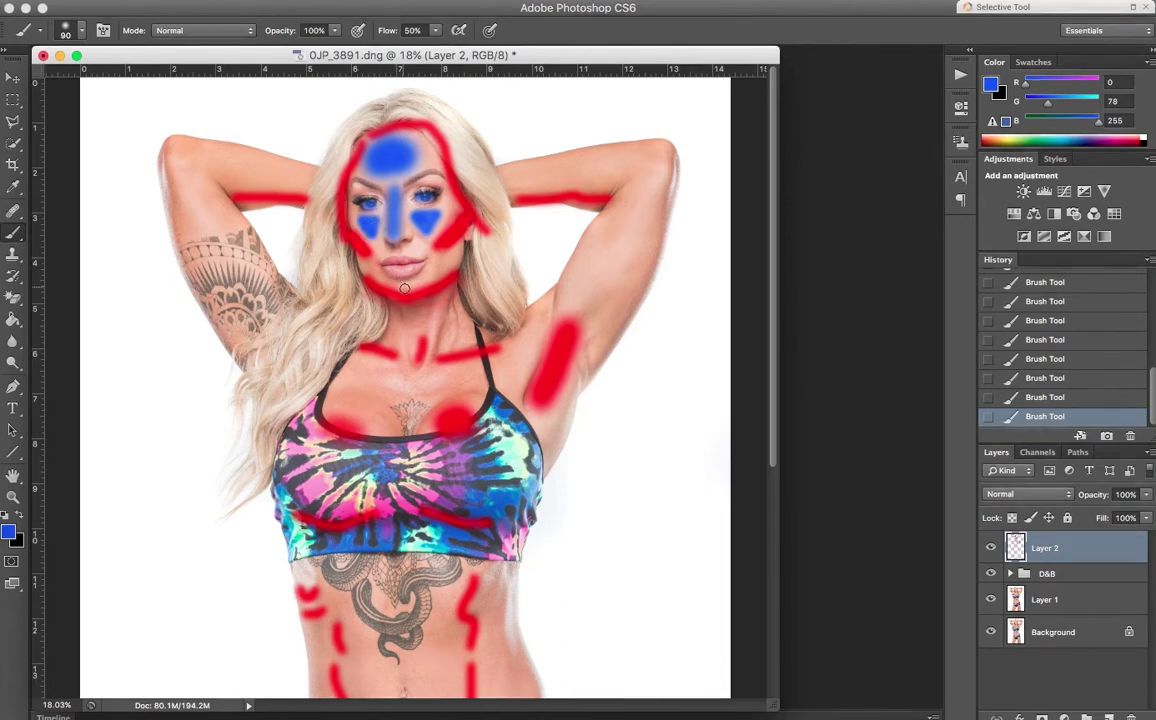
pyautogui.moveTo(400, 289)
pyautogui.mouseDown()
pyautogui.moveTo(411, 288)
pyautogui.moveTo(387, 266)
pyautogui.mouseUp()
# Mark blue dodge areas on both upper arms, the abdominal muscles and the side of the waist with a 300 px brush.
pyautogui.moveTo(588, 245)
pyautogui.mouseDown()
pyautogui.moveTo(604, 237)
pyautogui.moveTo(575, 290)
pyautogui.mouseUp()
pyautogui.moveTo(205, 210); pyautogui.dragTo(240, 253)
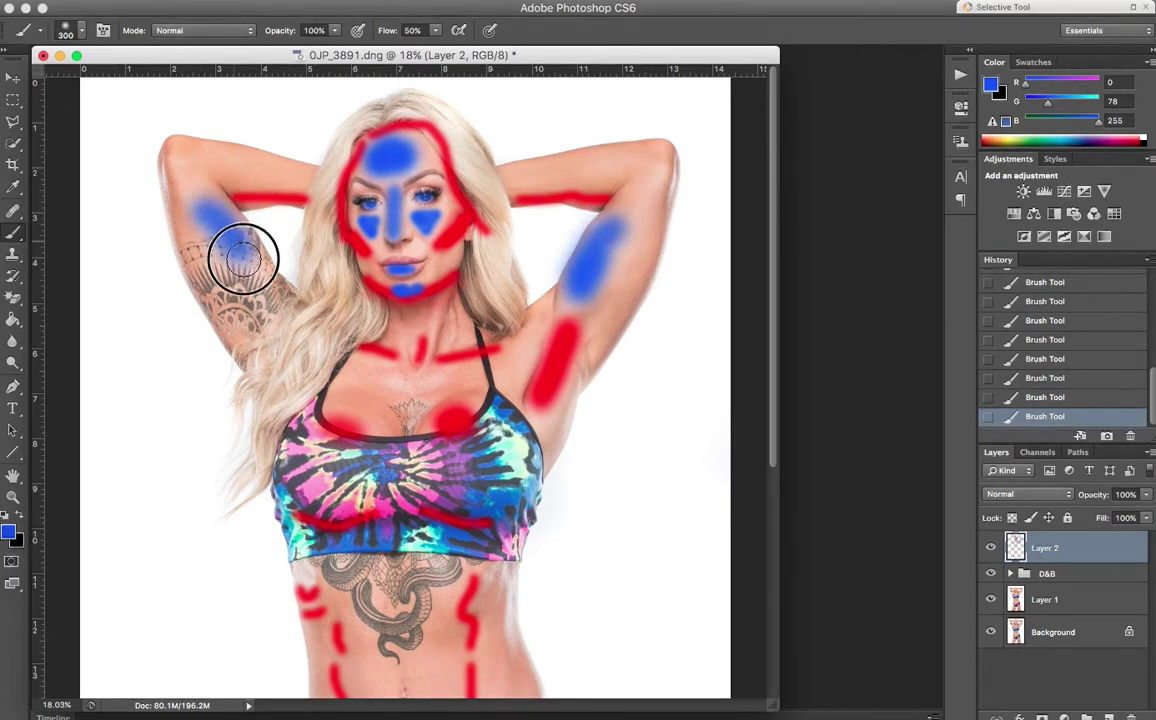
pyautogui.scroll(-8, 245, 267)
pyautogui.moveTo(373, 321); pyautogui.dragTo(372, 368)
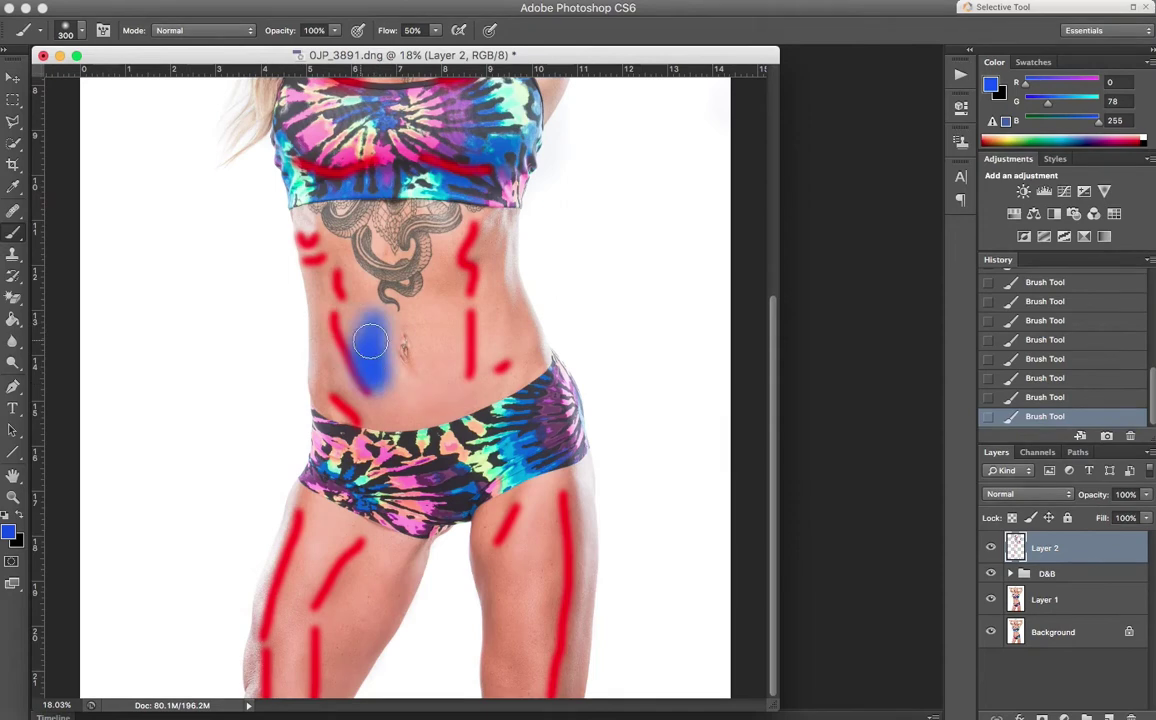
pyautogui.moveTo(431, 335); pyautogui.dragTo(433, 366)
pyautogui.moveTo(435, 270)
pyautogui.mouseDown()
pyautogui.moveTo(435, 285)
pyautogui.moveTo(364, 273)
pyautogui.mouseUp()
pyautogui.moveTo(520, 295); pyautogui.dragTo(521, 322)
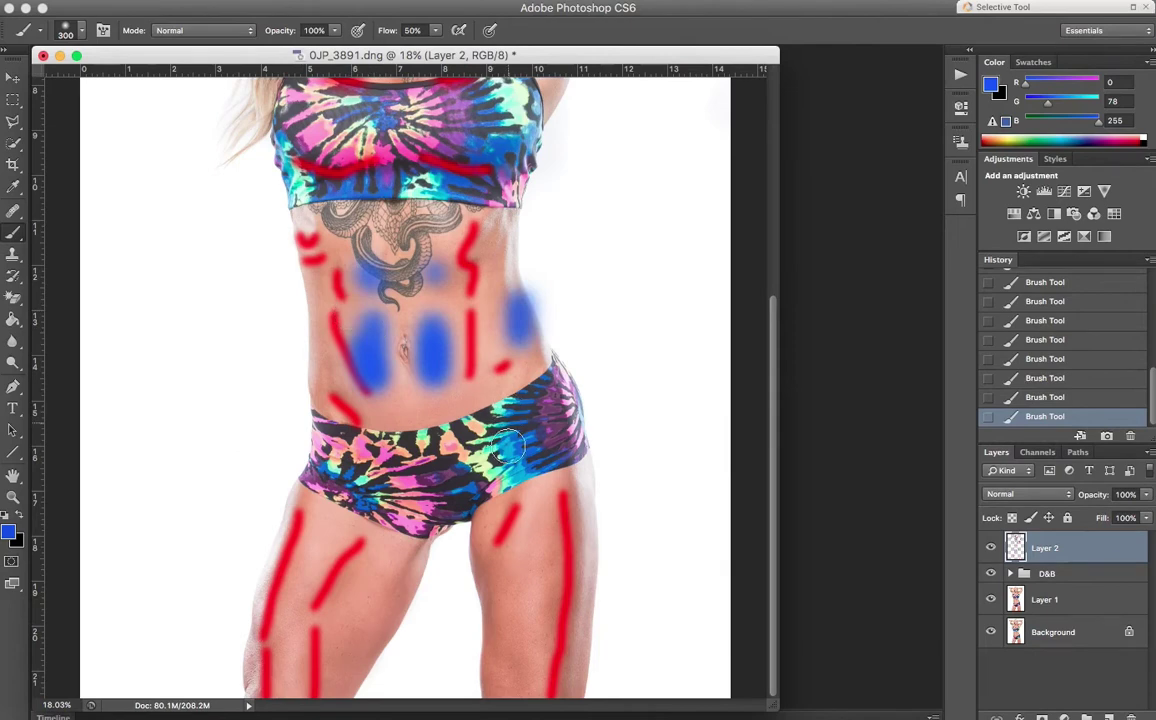
# Paint blue dodge guides down the centre of both thighs and along the inner thigh.
pyautogui.moveTo(541, 505)
pyautogui.mouseDown()
pyautogui.moveTo(526, 526)
pyautogui.moveTo(530, 692)
pyautogui.mouseUp()
pyautogui.click(333, 520)
pyautogui.moveTo(333, 520)
pyautogui.mouseDown()
pyautogui.moveTo(312, 550)
pyautogui.moveTo(295, 690)
pyautogui.mouseUp()
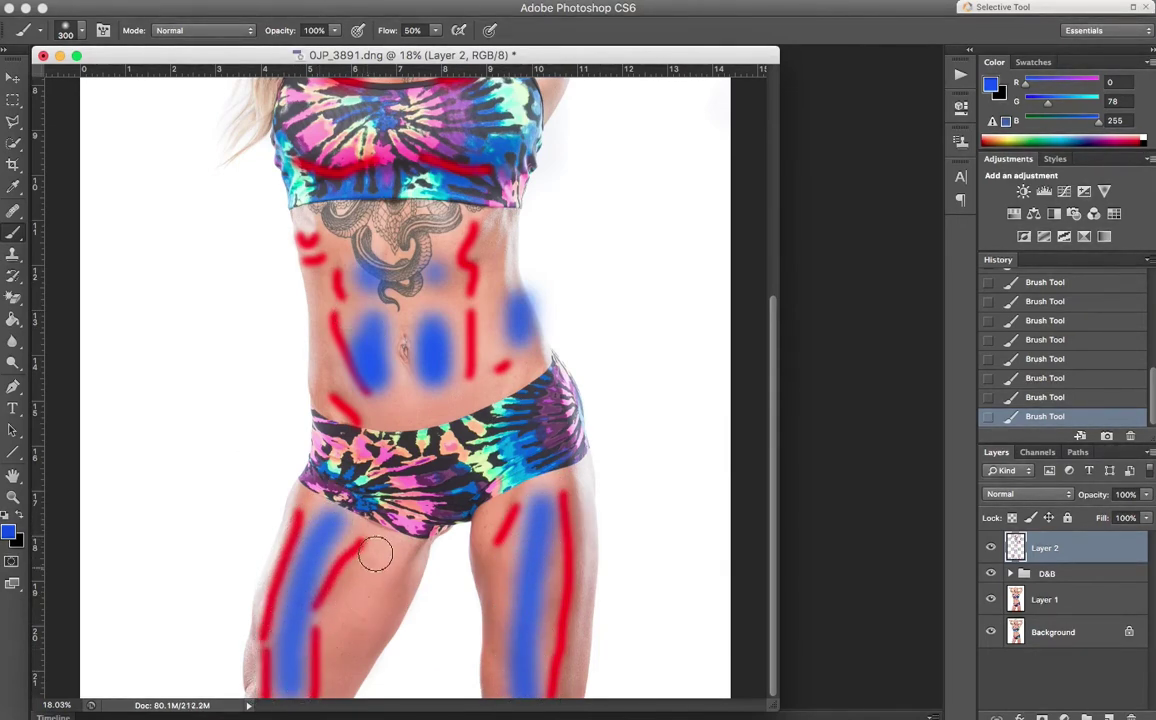
pyautogui.moveTo(340, 515); pyautogui.dragTo(357, 605)
# Review the full dodge and burn map on the body and delete the layer holding the red and blue marks.
pyautogui.scroll(5, 332, 650)
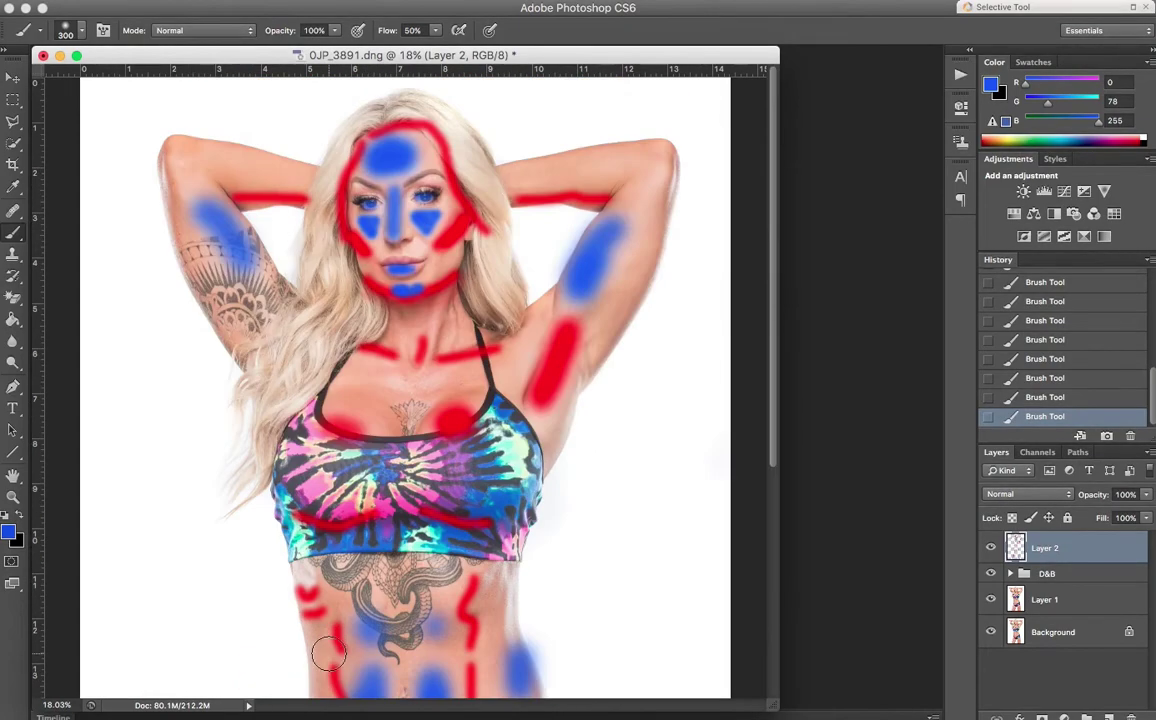
pyautogui.scroll(-5, 329, 654)
pyautogui.scroll(-2, 431, 432)
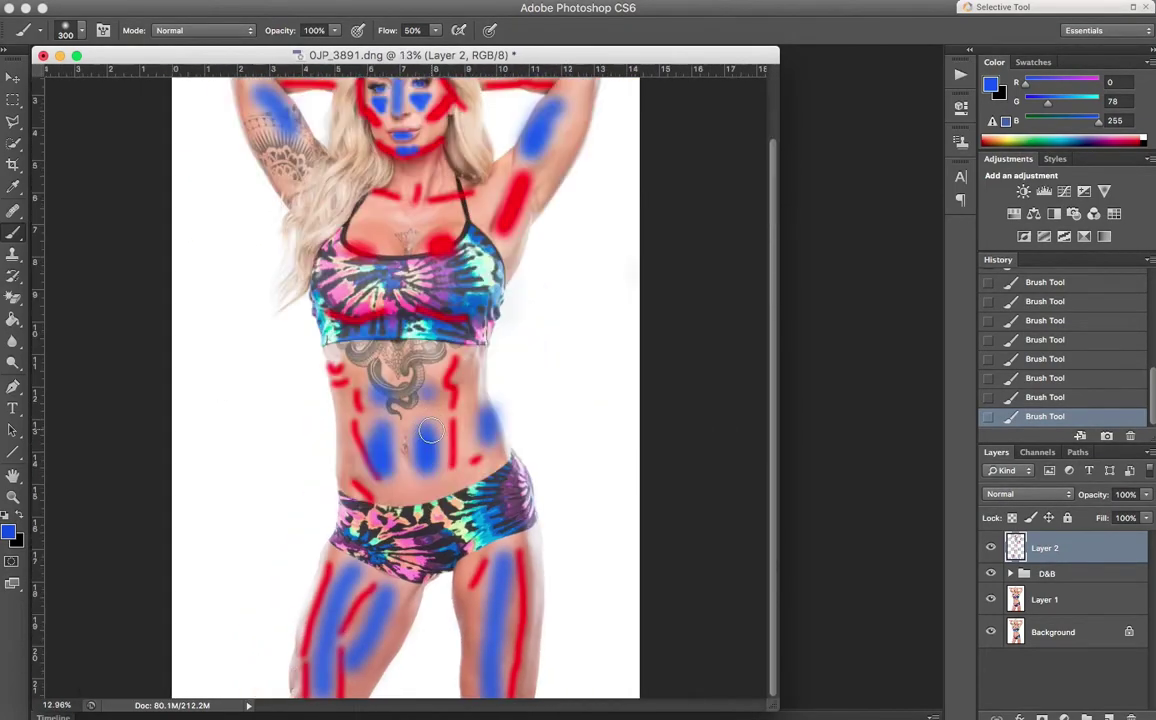
pyautogui.scroll(-1, 430, 432)
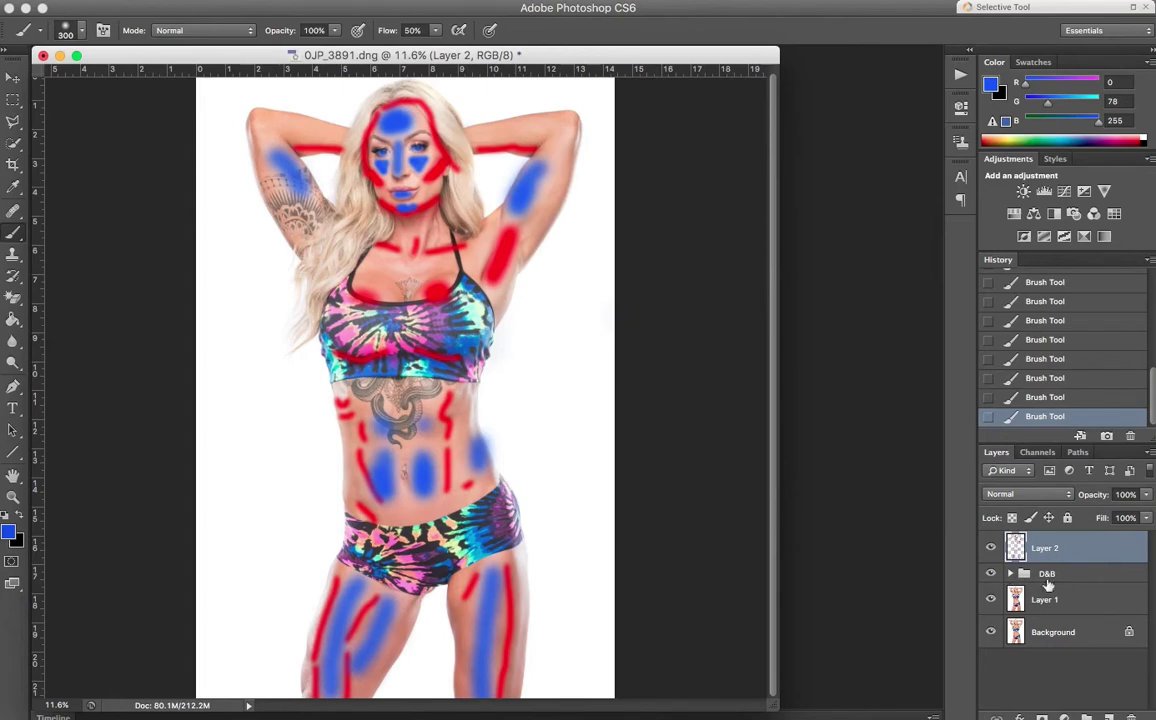
pyautogui.click(1104, 551)
pyautogui.press('Delete')
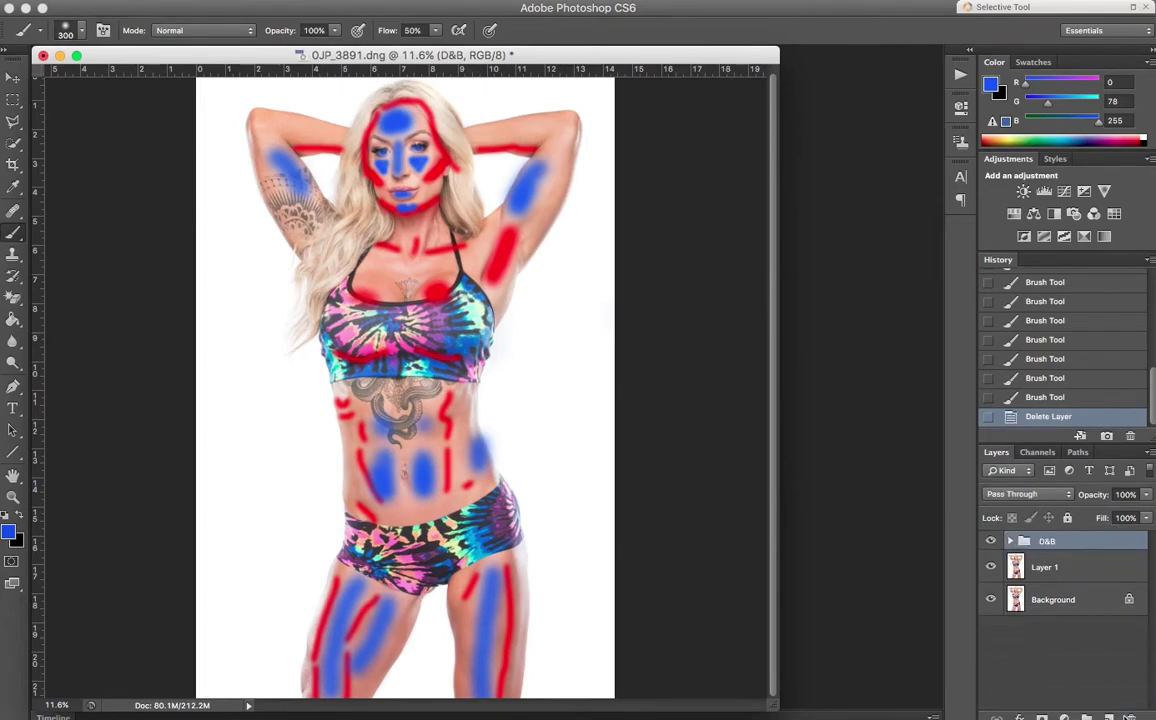
# Expand the D&B group, target the BURN layer's mask and reduce the brush to 175 px for the face.
pyautogui.click(1011, 541)
pyautogui.click(1068, 600)
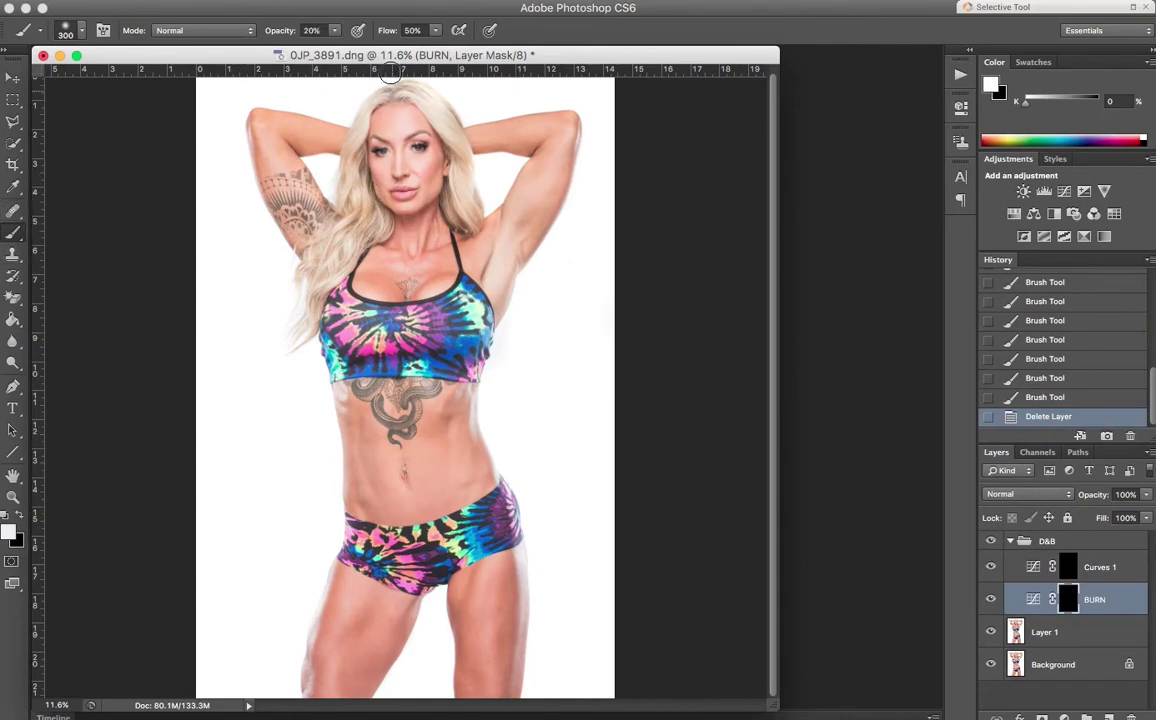
pyautogui.scroll(1, 413, 180)
pyautogui.scroll(4, 410, 177)
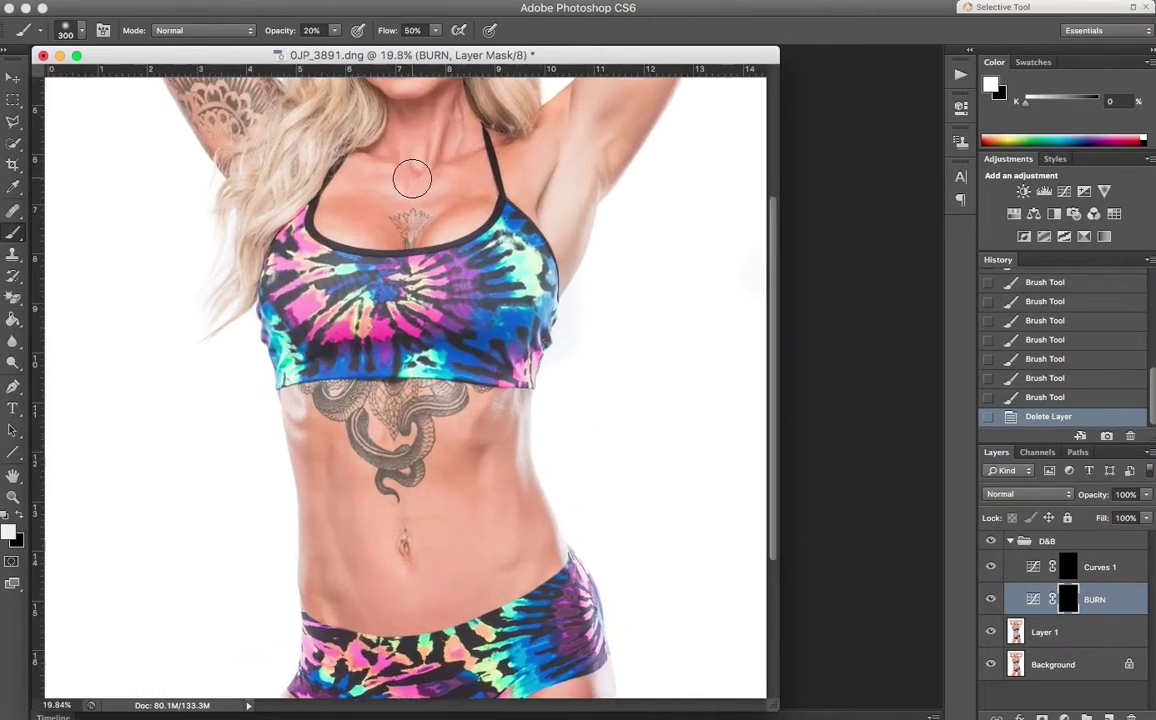
pyautogui.press('[')
pyautogui.press('[')
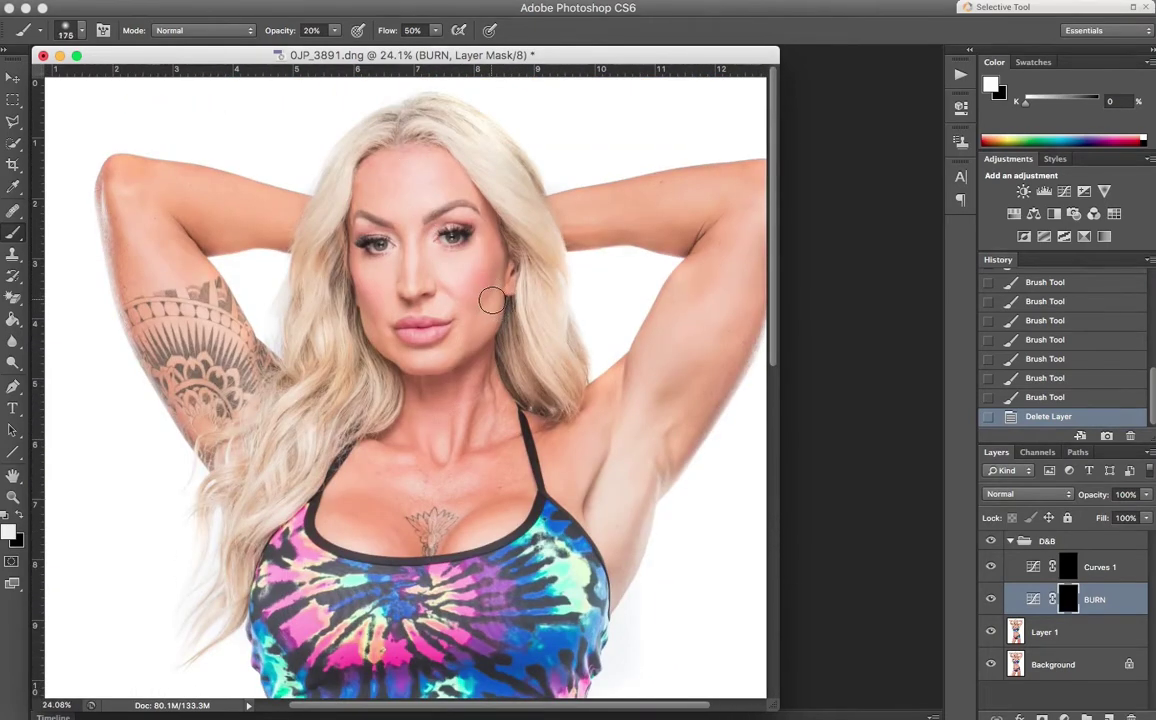
# Burn the sides of the cheeks and jaw on the BURN mask at 20% opacity and hide the BURN layer to compare.
pyautogui.moveTo(496, 250)
pyautogui.mouseDown()
pyautogui.moveTo(463, 320)
pyautogui.moveTo(499, 272)
pyautogui.moveTo(472, 328)
pyautogui.mouseUp()
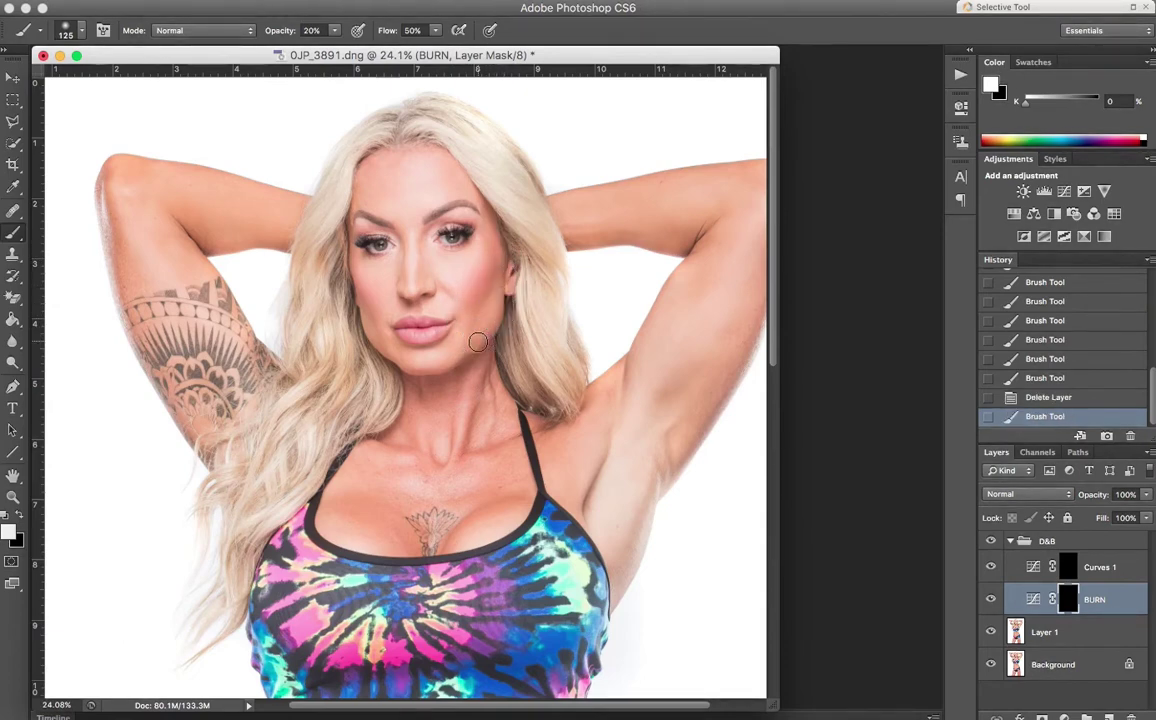
pyautogui.moveTo(378, 340); pyautogui.dragTo(379, 369)
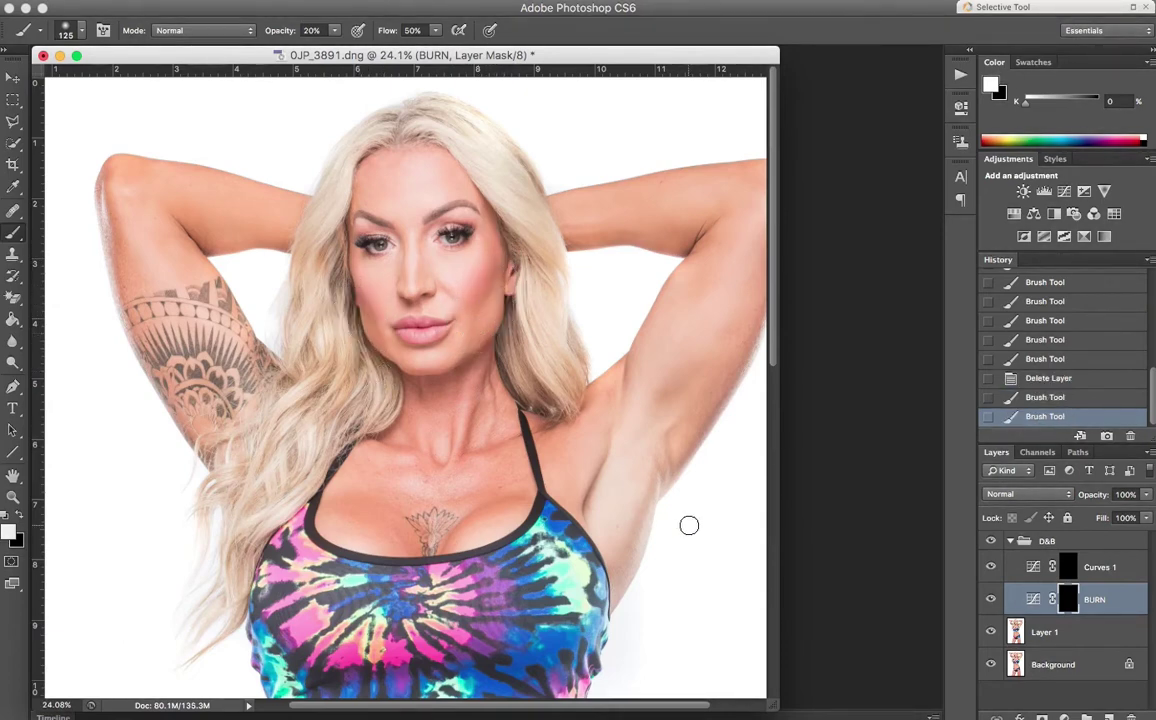
pyautogui.click(991, 599)
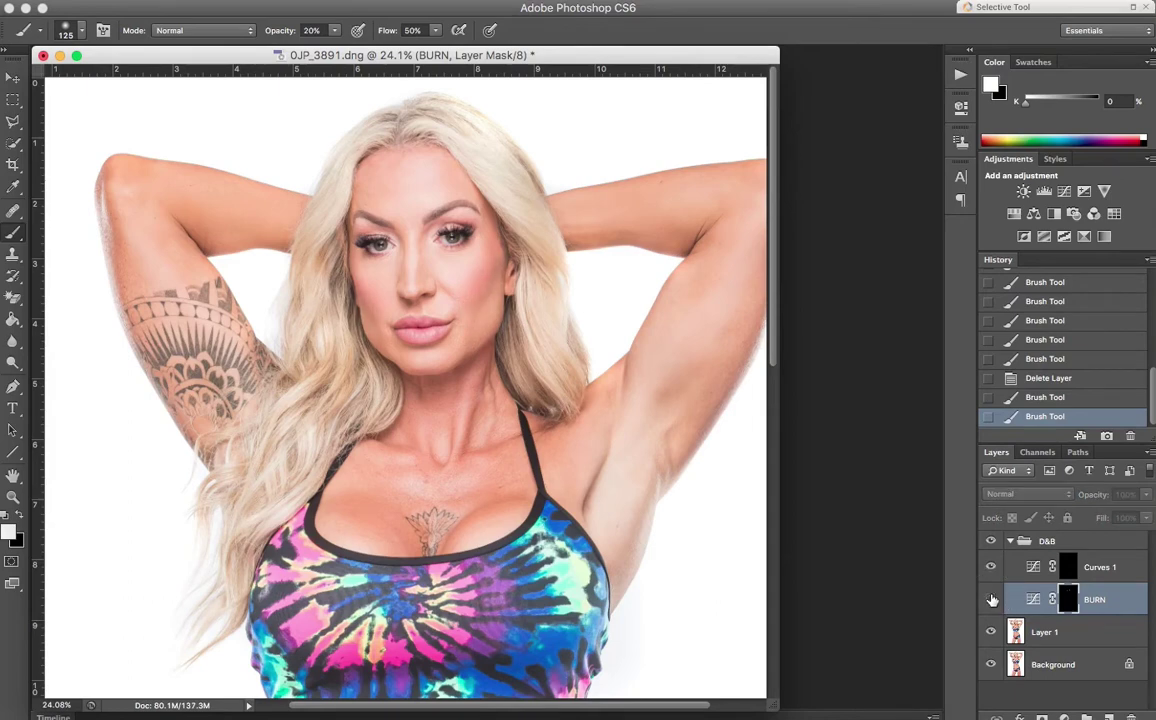
# Show the BURN layer and burn the hairline, side of the face, eye creases and jaw, reducing the brush to 70 px.
pyautogui.click(991, 599)
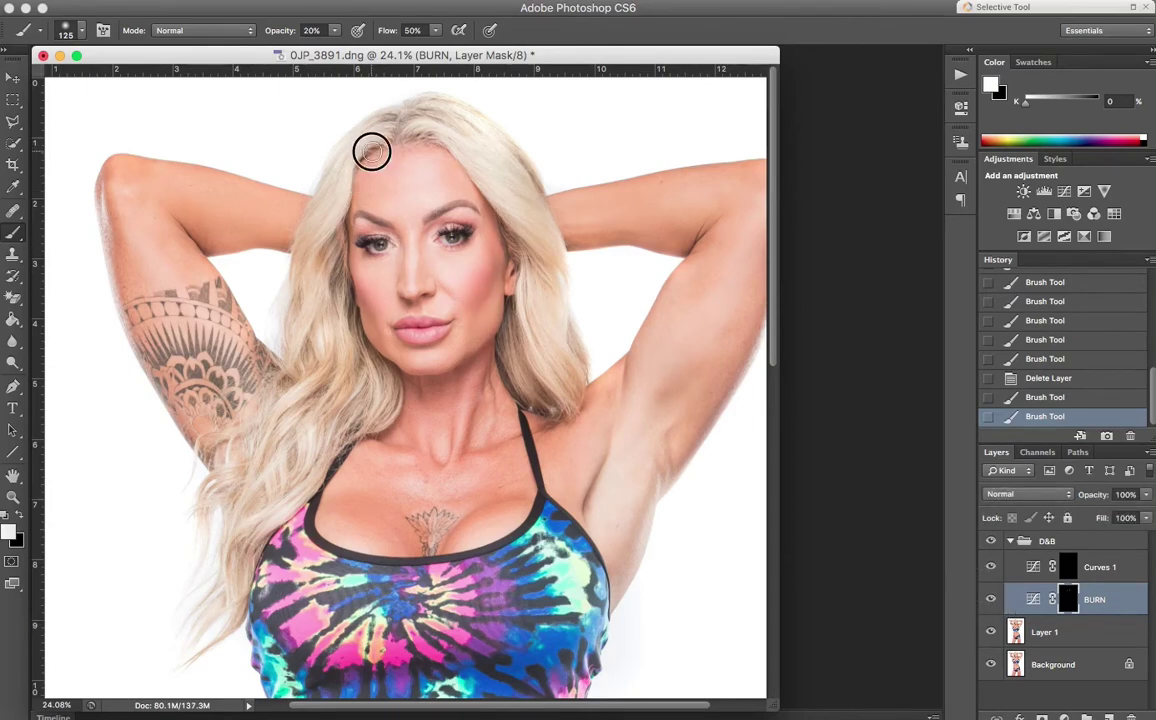
pyautogui.moveTo(369, 170)
pyautogui.mouseDown()
pyautogui.moveTo(426, 141)
pyautogui.moveTo(486, 184)
pyautogui.moveTo(510, 235)
pyautogui.moveTo(531, 358)
pyautogui.mouseUp()
pyautogui.press('[')
pyautogui.press('[')
pyautogui.press('[')
pyautogui.press('[')
pyautogui.moveTo(432, 218)
pyautogui.mouseDown()
pyautogui.moveTo(462, 204)
pyautogui.moveTo(430, 188)
pyautogui.moveTo(386, 229)
pyautogui.moveTo(354, 214)
pyautogui.moveTo(394, 242)
pyautogui.moveTo(369, 227)
pyautogui.moveTo(353, 237)
pyautogui.moveTo(377, 253)
pyautogui.moveTo(375, 229)
pyautogui.moveTo(364, 233)
pyautogui.mouseUp()
pyautogui.moveTo(442, 229)
pyautogui.mouseDown()
pyautogui.moveTo(478, 226)
pyautogui.moveTo(467, 240)
pyautogui.mouseUp()
pyautogui.moveTo(371, 352)
pyautogui.mouseDown()
pyautogui.moveTo(437, 380)
pyautogui.moveTo(484, 343)
pyautogui.mouseUp()
# Compare the burned face with the BURN layer hidden and shown.
pyautogui.click(991, 602)
pyautogui.click(991, 602)
pyautogui.click(992, 602)
pyautogui.click(992, 602)
pyautogui.click(993, 603)
pyautogui.click(992, 601)
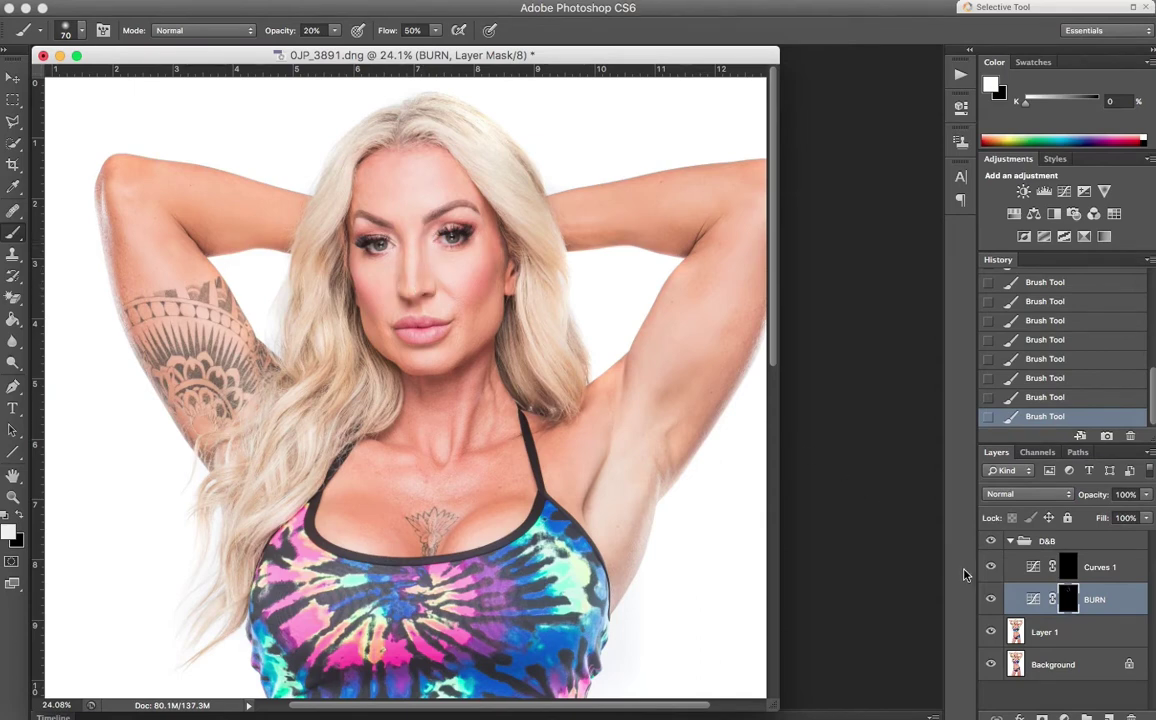
pyautogui.click(991, 598)
pyautogui.click(991, 598)
pyautogui.click(991, 598)
pyautogui.click(991, 598)
pyautogui.click(991, 598)
pyautogui.click(991, 598)
# Rename the Curves 1 layer as DODGE.
pyautogui.click(1068, 567)
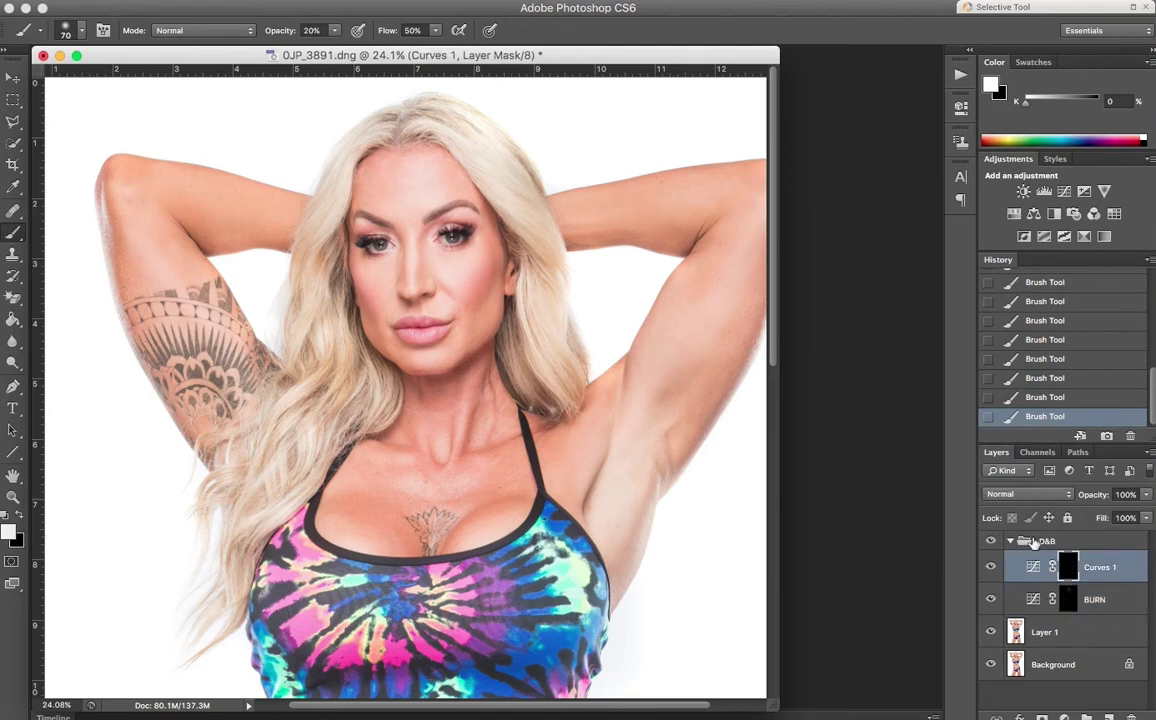
pyautogui.doubleClick(1102, 566)
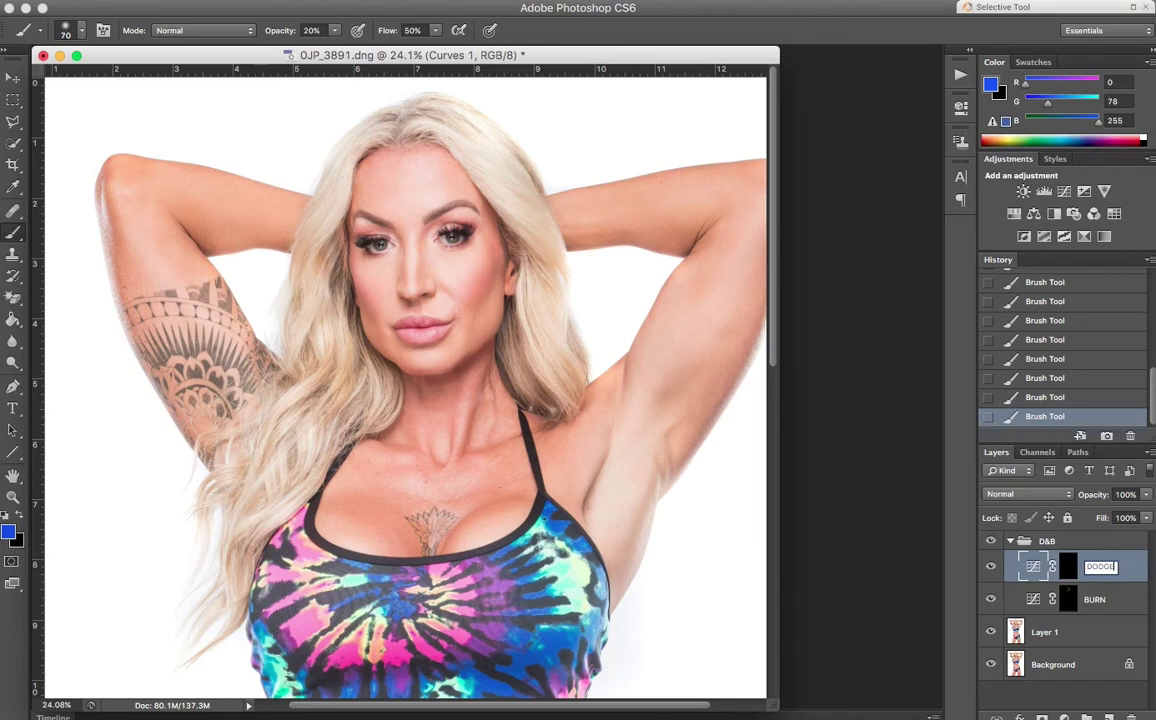
pyautogui.press('Return')
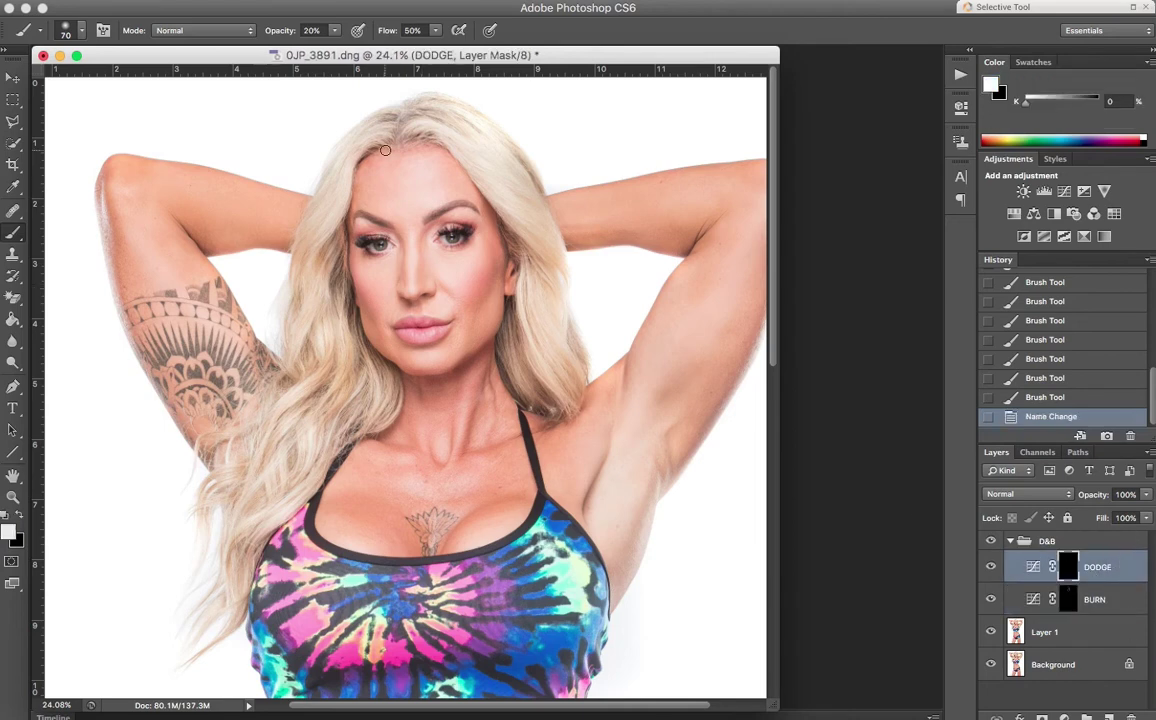
# Dodge the forehead, under-eye areas, chin and nose on the DODGE mask, taking the brush from 150 px down to 90 px.
pyautogui.moveTo(379, 175)
pyautogui.mouseDown()
pyautogui.moveTo(396, 204)
pyautogui.moveTo(395, 170)
pyautogui.moveTo(402, 186)
pyautogui.moveTo(355, 160)
pyautogui.mouseUp()
pyautogui.press('[')
pyautogui.press('[')
pyautogui.moveTo(443, 277)
pyautogui.mouseDown()
pyautogui.moveTo(475, 253)
pyautogui.moveTo(462, 268)
pyautogui.mouseUp()
pyautogui.moveTo(369, 268)
pyautogui.mouseDown()
pyautogui.moveTo(384, 292)
pyautogui.moveTo(395, 275)
pyautogui.mouseUp()
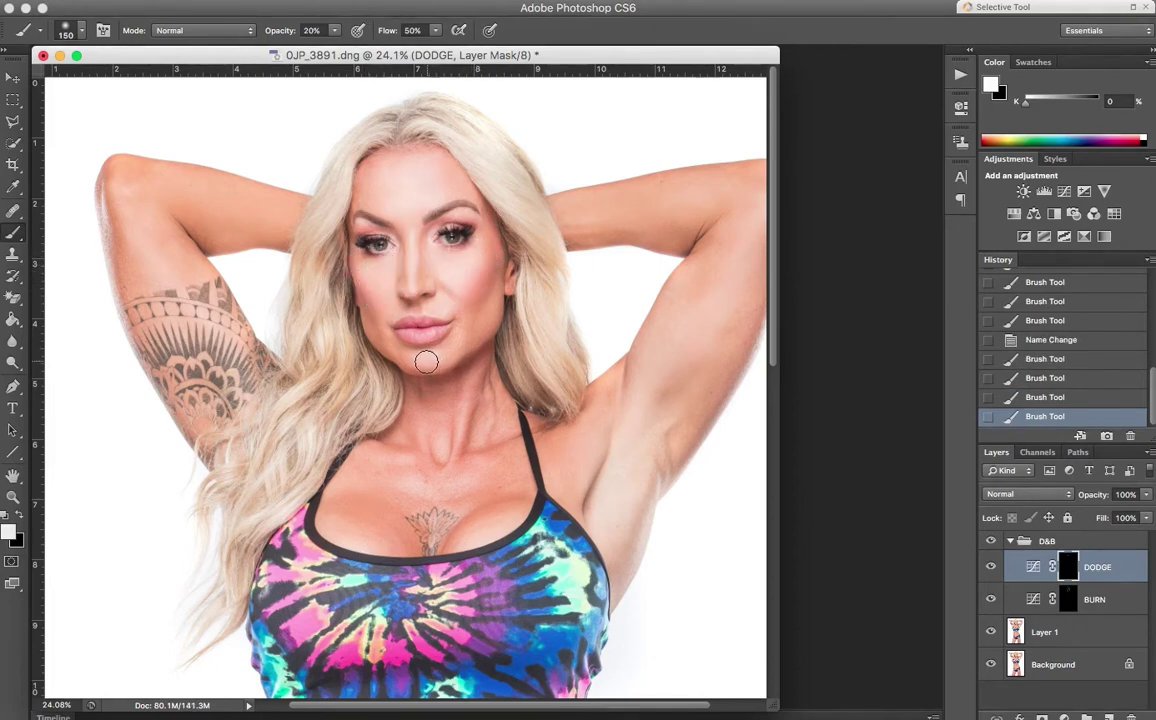
pyautogui.moveTo(426, 361)
pyautogui.mouseDown()
pyautogui.moveTo(441, 361)
pyautogui.moveTo(426, 361)
pyautogui.moveTo(439, 328)
pyautogui.moveTo(420, 330)
pyautogui.mouseUp()
pyautogui.press('[')
pyautogui.press('[')
pyautogui.moveTo(410, 248); pyautogui.dragTo(368, 212)
# Compare the contoured face with the D&B group hidden and shown.
pyautogui.click(991, 541)
pyautogui.click(991, 541)
pyautogui.click(991, 541)
pyautogui.click(991, 541)
pyautogui.click(991, 541)
pyautogui.click(991, 541)
pyautogui.click(991, 541)
pyautogui.click(991, 541)
pyautogui.click(991, 541)
pyautogui.click(991, 541)
pyautogui.click(991, 541)
pyautogui.click(991, 541)
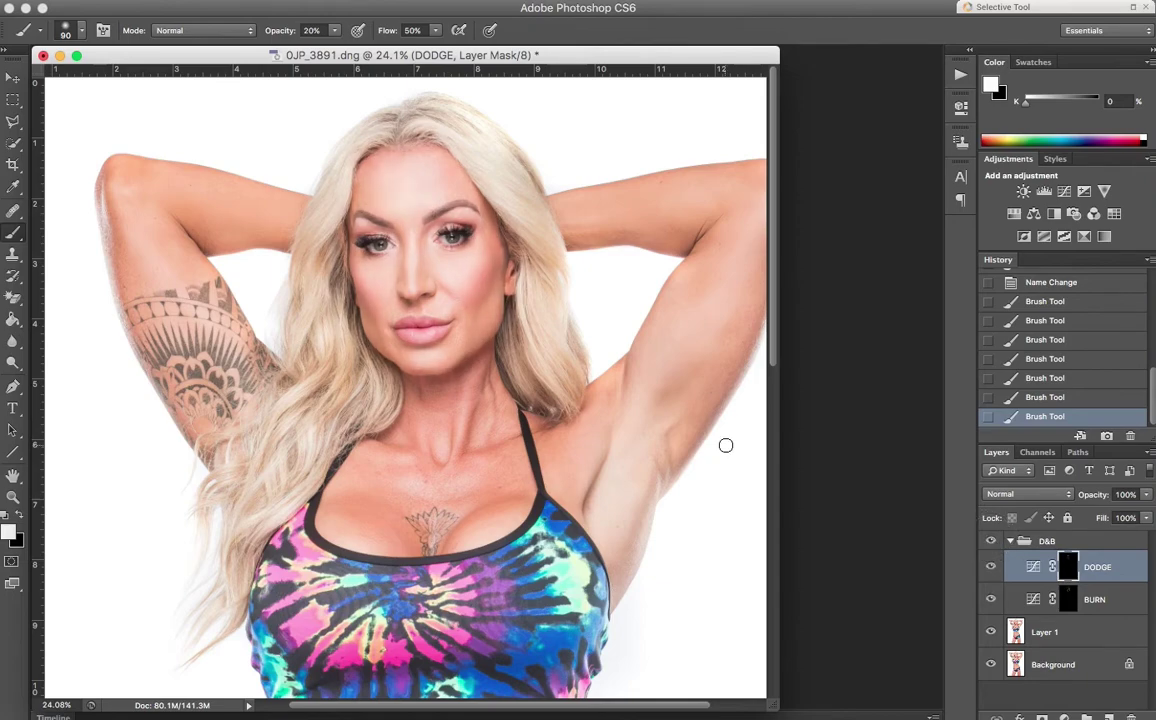
# Dodge the iris and white of the eye on the image's right side, working close up on the DODGE mask.
pyautogui.press('z')
pyautogui.moveTo(444, 245); pyautogui.dragTo(553, 482)
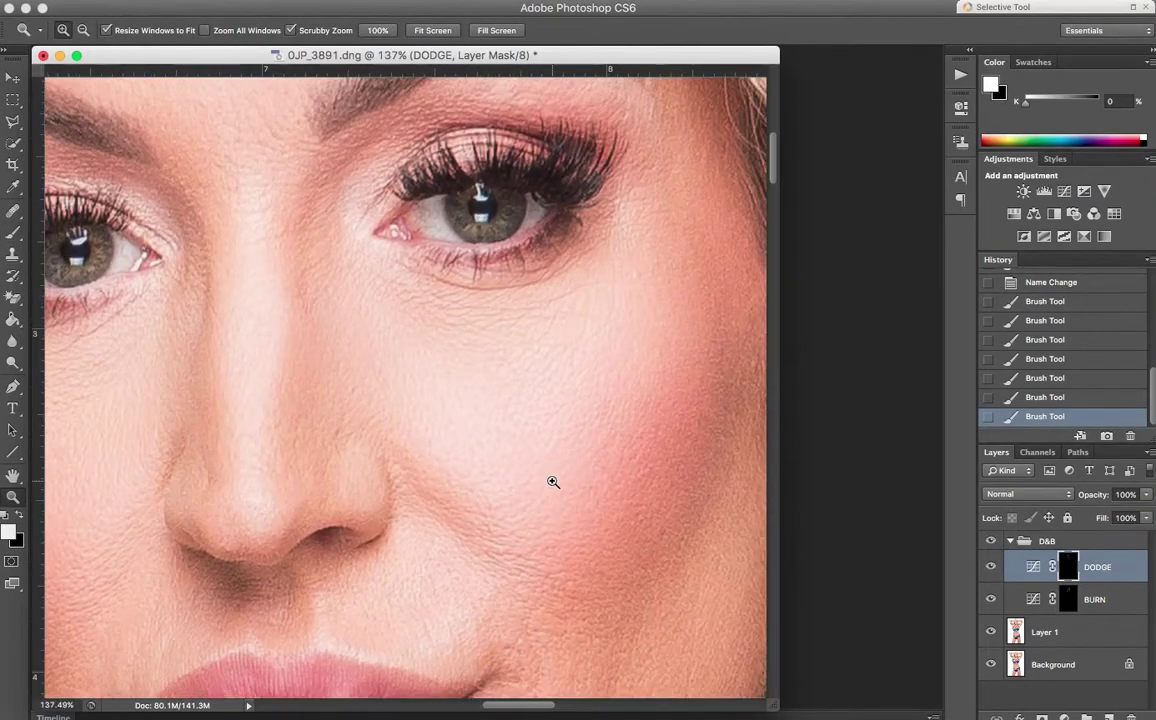
pyautogui.moveTo(524, 343); pyautogui.dragTo(548, 390)
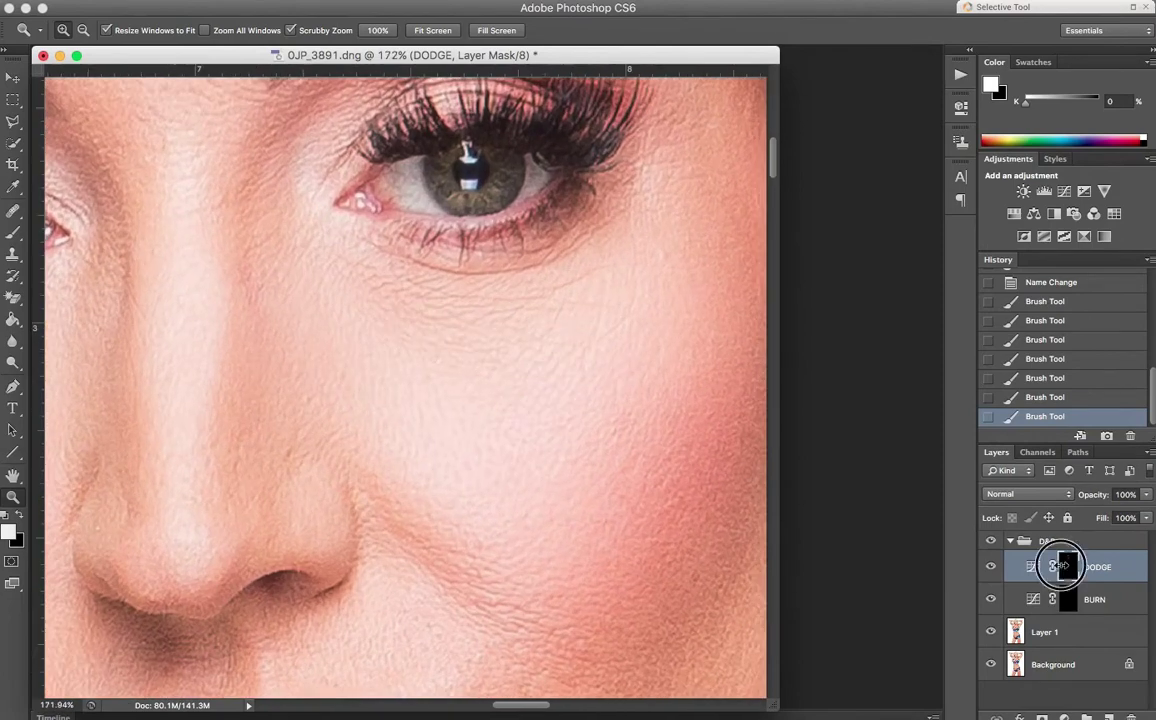
pyautogui.press('b')
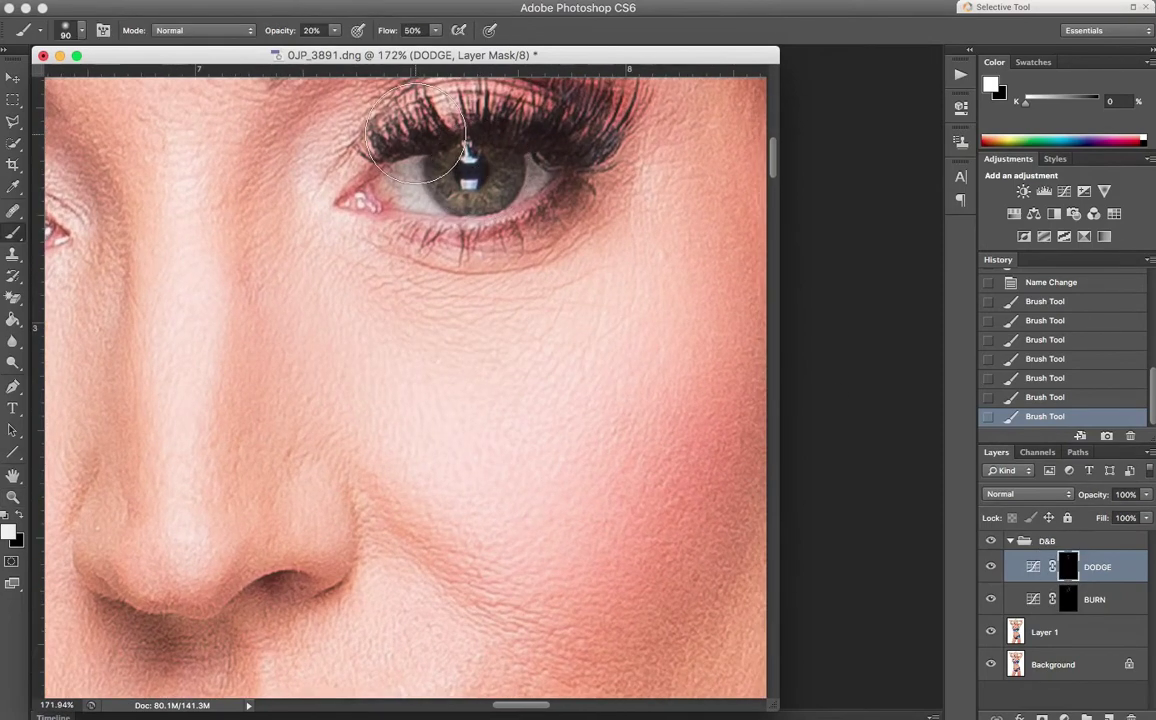
pyautogui.moveTo(447, 168)
pyautogui.mouseDown()
pyautogui.moveTo(493, 187)
pyautogui.moveTo(505, 155)
pyautogui.moveTo(498, 186)
pyautogui.moveTo(454, 187)
pyautogui.moveTo(442, 160)
pyautogui.moveTo(470, 207)
pyautogui.moveTo(506, 167)
pyautogui.moveTo(496, 189)
pyautogui.moveTo(398, 172)
pyautogui.moveTo(414, 204)
pyautogui.moveTo(422, 174)
pyautogui.mouseUp()
pyautogui.moveTo(548, 178); pyautogui.dragTo(530, 168)
# Dodge the iris and white of the other eye with a 30 px brush and toggle the DODGE layer to compare.
pyautogui.hscroll(-5, 528, 190)
pyautogui.hscroll(-10, 528, 190)
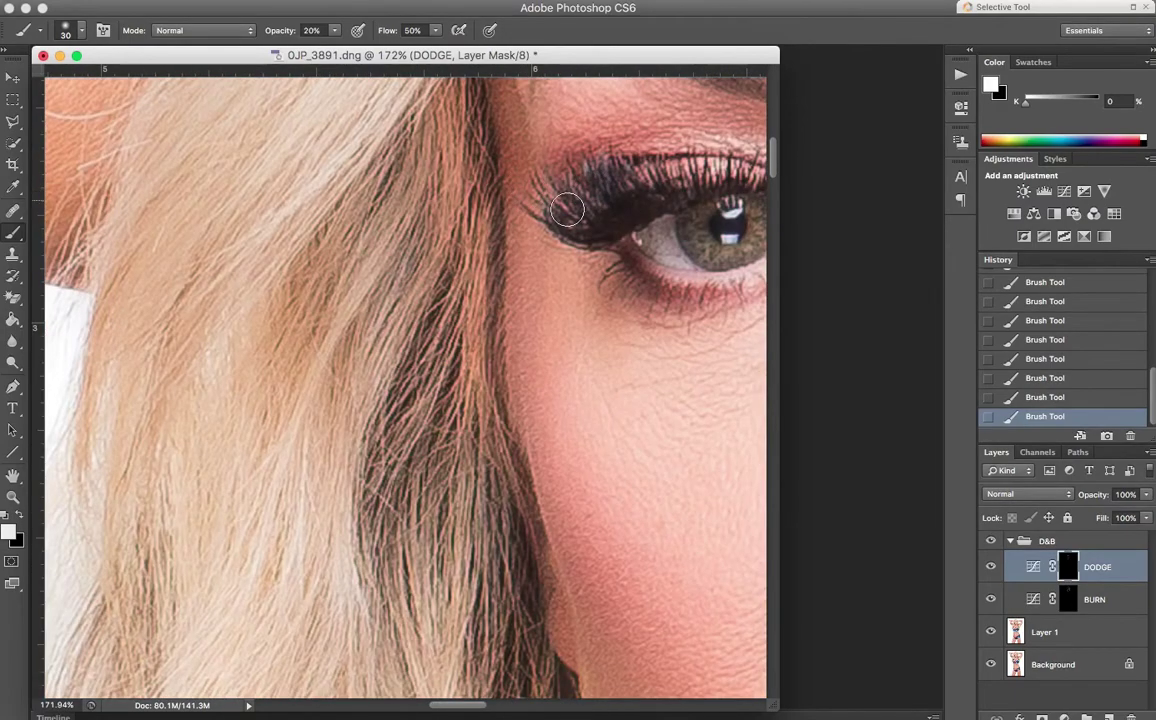
pyautogui.hscroll(3, 528, 190)
pyautogui.moveTo(485, 246)
pyautogui.mouseDown()
pyautogui.moveTo(537, 215)
pyautogui.moveTo(521, 241)
pyautogui.moveTo(476, 216)
pyautogui.moveTo(519, 225)
pyautogui.moveTo(510, 222)
pyautogui.mouseUp()
pyautogui.moveTo(445, 242)
pyautogui.mouseDown()
pyautogui.moveTo(418, 228)
pyautogui.moveTo(462, 256)
pyautogui.mouseUp()
pyautogui.moveTo(557, 233); pyautogui.dragTo(563, 232)
pyautogui.hscroll(8, 563, 232)
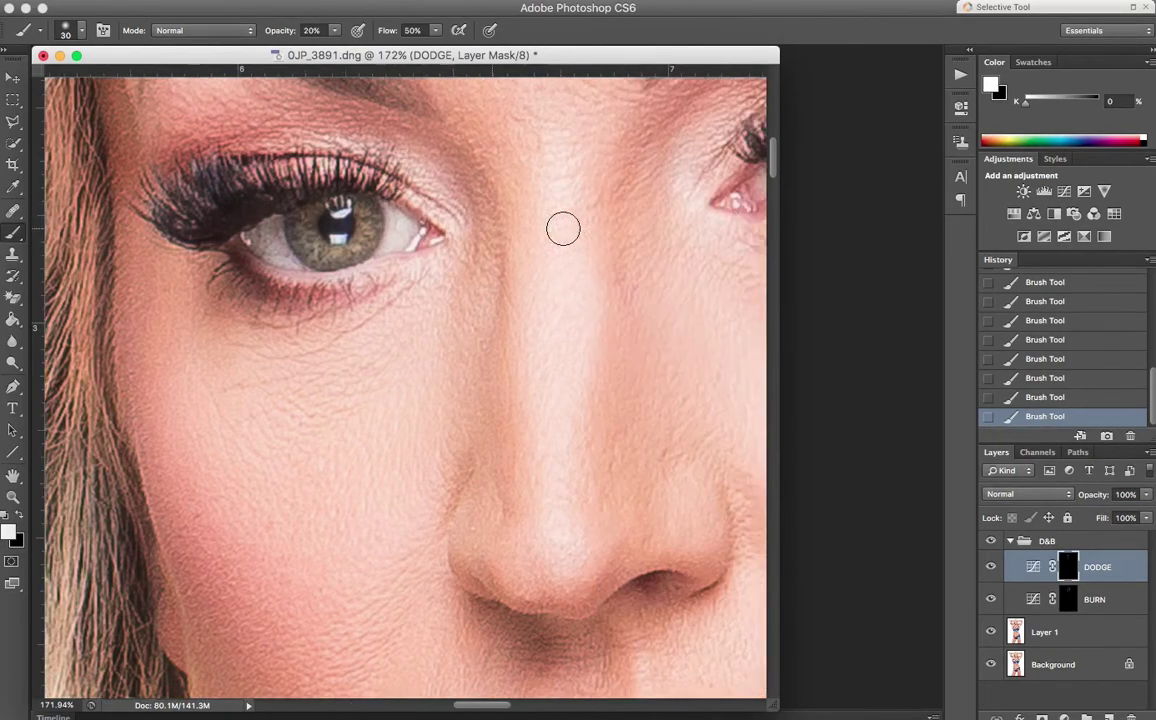
pyautogui.click(990, 567)
pyautogui.click(990, 567)
# Target the BURN mask with an 8 px brush for fine eye detail and compare the face with the D&B group off and on.
pyautogui.click(1076, 599)
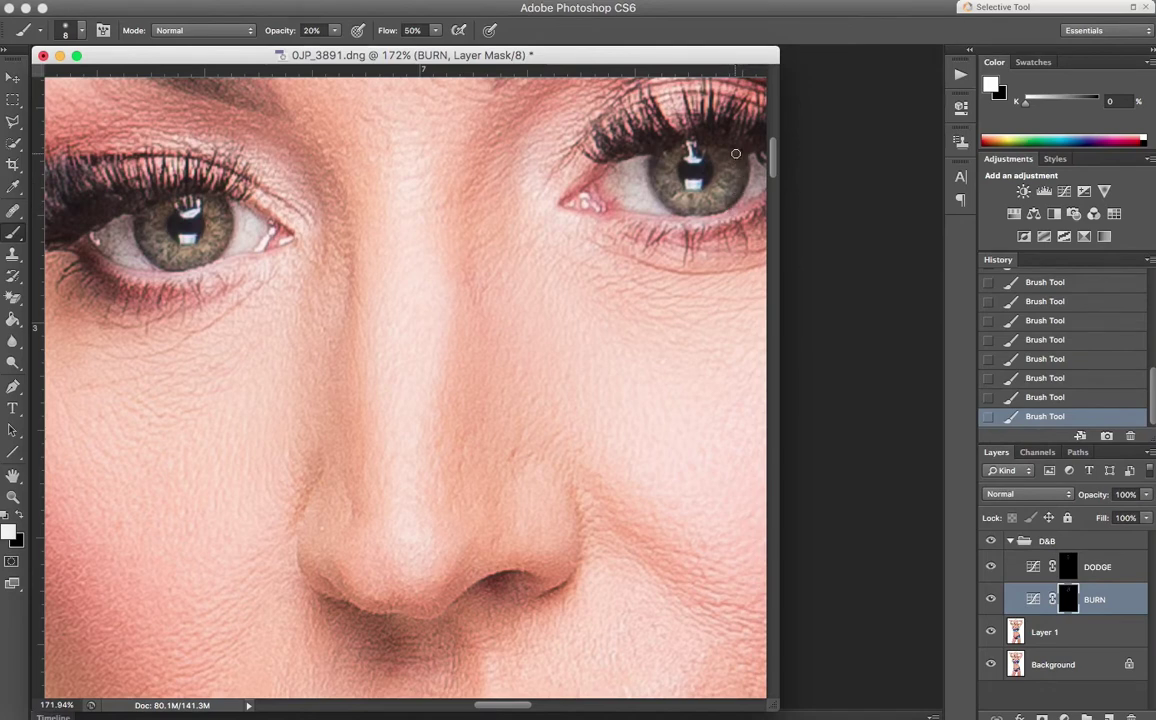
pyautogui.click(990, 541)
pyautogui.click(990, 541)
pyautogui.click(990, 541)
pyautogui.click(990, 541)
pyautogui.click(990, 541)
pyautogui.click(990, 541)
pyautogui.click(990, 541)
pyautogui.click(990, 541)
pyautogui.click(990, 541)
pyautogui.click(990, 541)
# Fit the photo on screen, widen the document window and bring the head and torso into view.
pyautogui.doubleClick(12, 476)
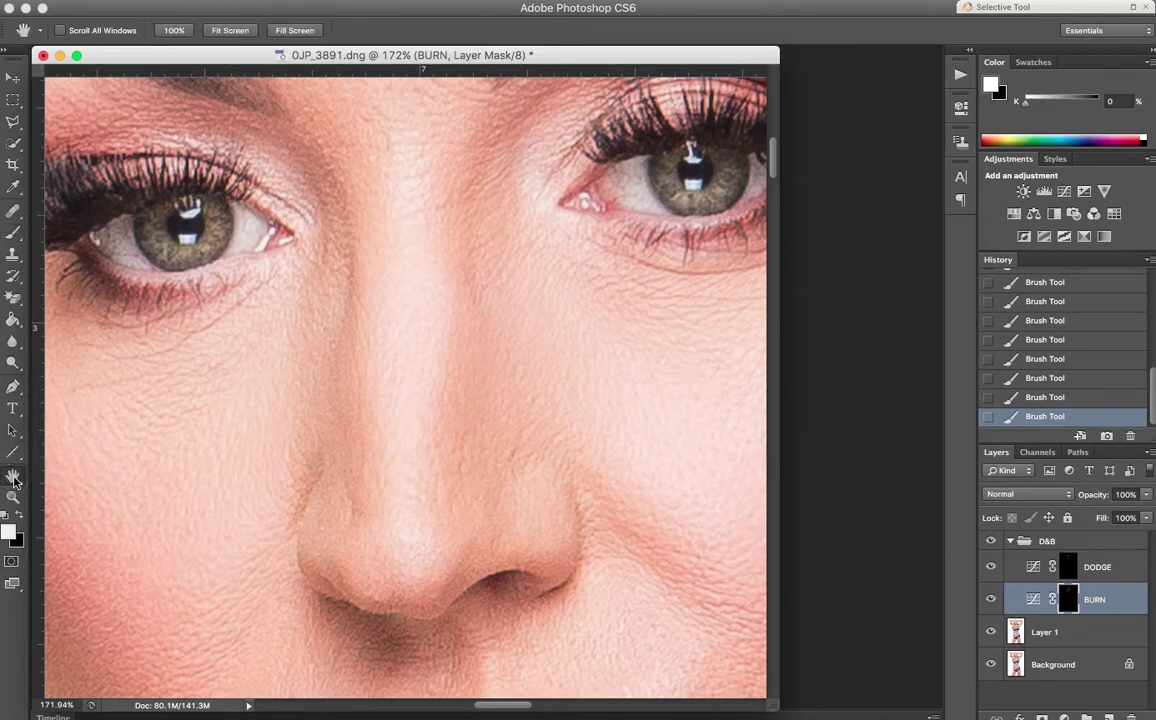
pyautogui.press('super+plus')
pyautogui.press('super+plus')
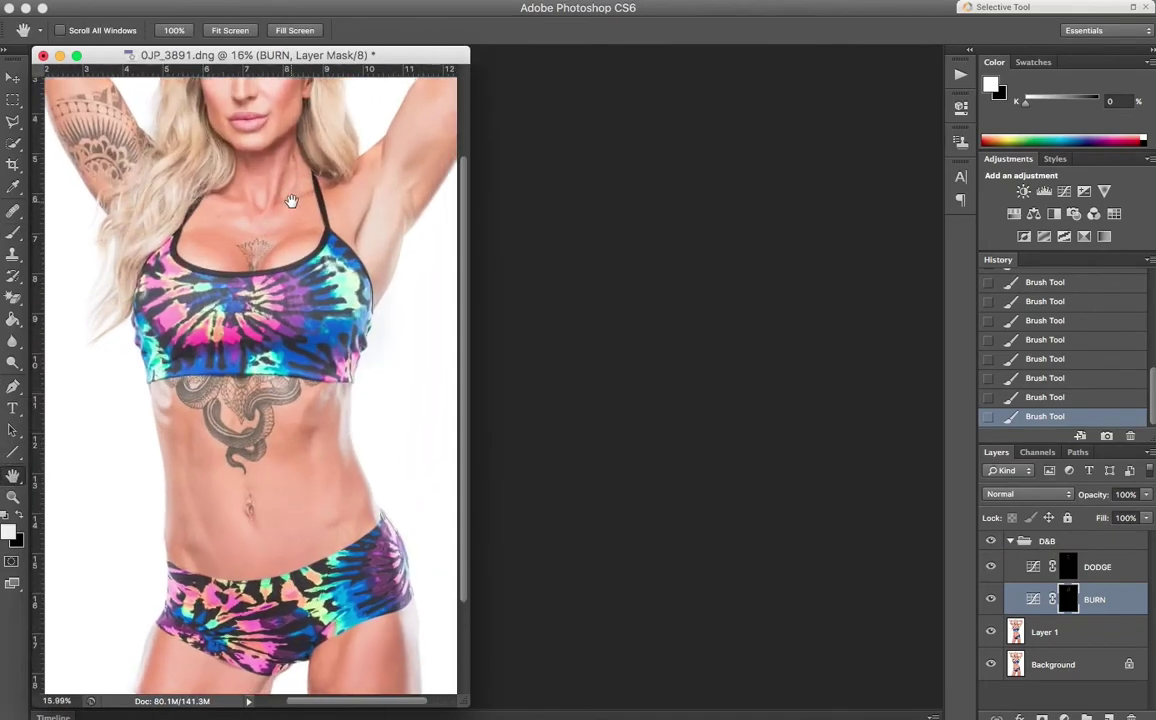
pyautogui.moveTo(462, 709); pyautogui.dragTo(821, 702)
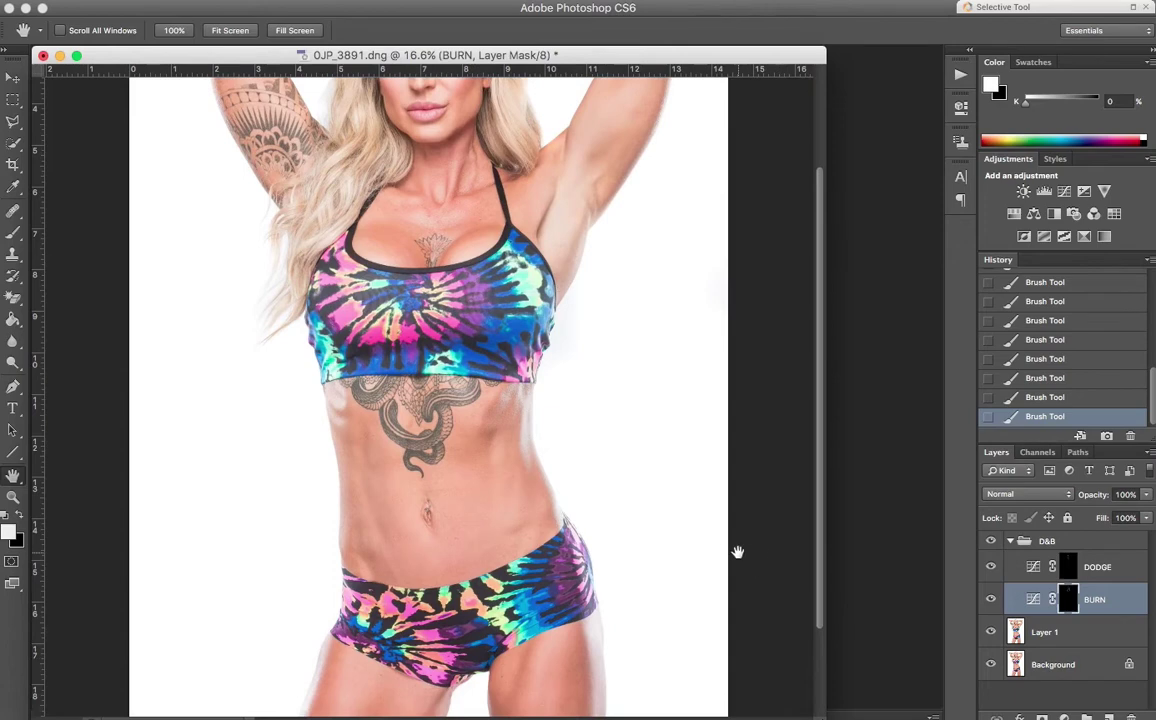
pyautogui.moveTo(740, 550); pyautogui.dragTo(743, 666)
# Burn the underarm on the BURN mask with a 250 px brush and toggle the BURN layer to compare.
pyautogui.click(1065, 569)
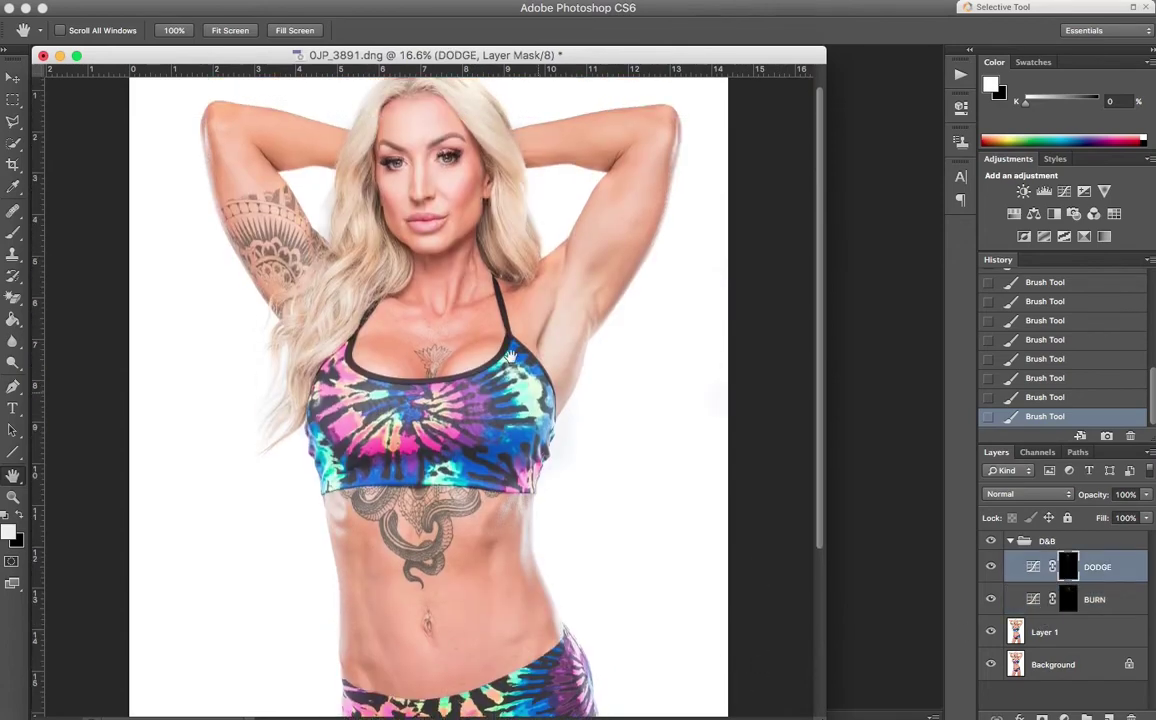
pyautogui.click(1060, 596)
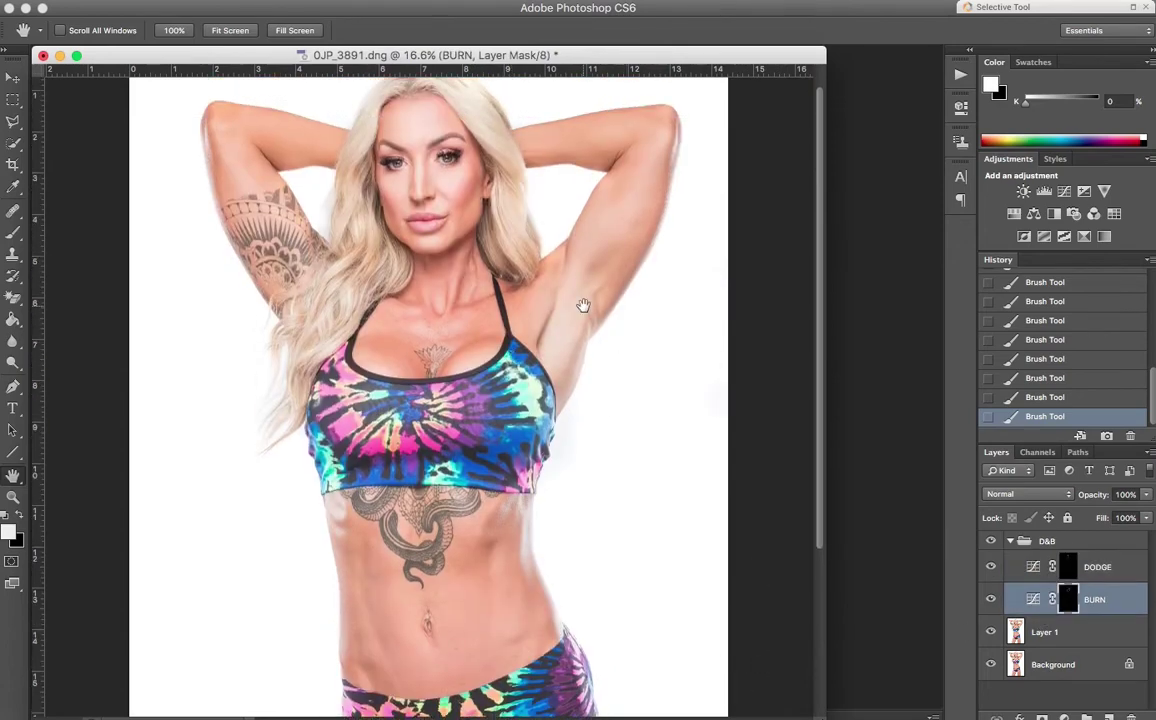
pyautogui.press('b')
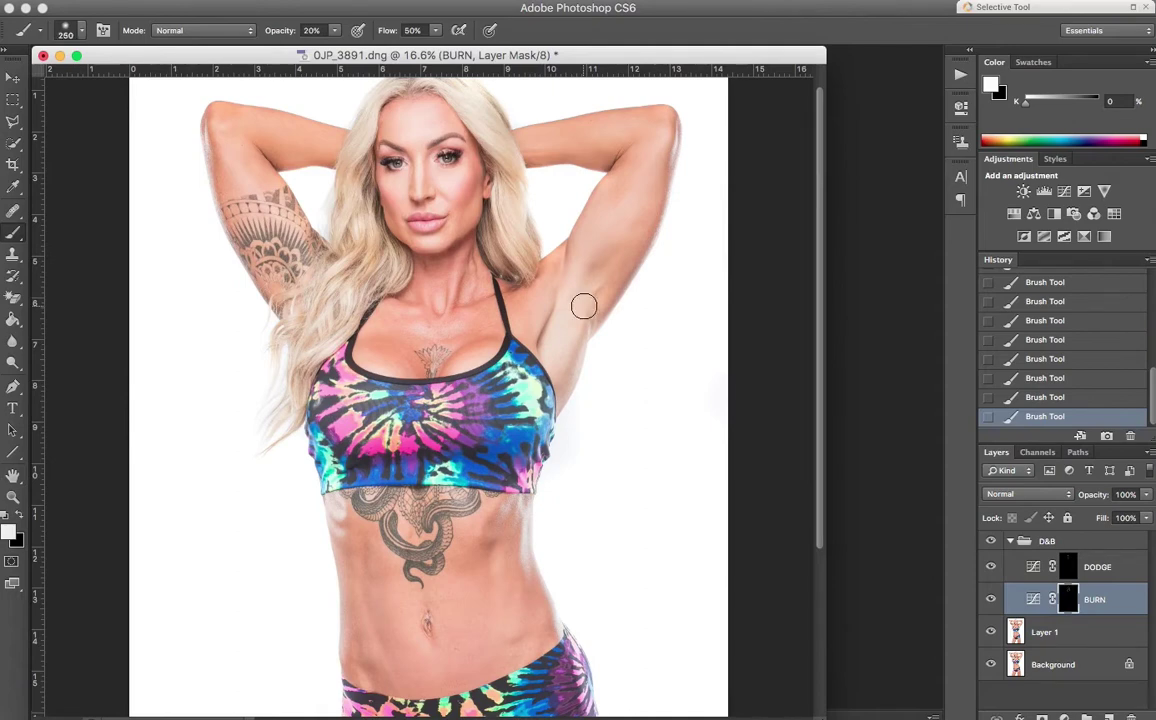
pyautogui.moveTo(556, 345)
pyautogui.mouseDown()
pyautogui.moveTo(586, 274)
pyautogui.moveTo(560, 328)
pyautogui.mouseUp()
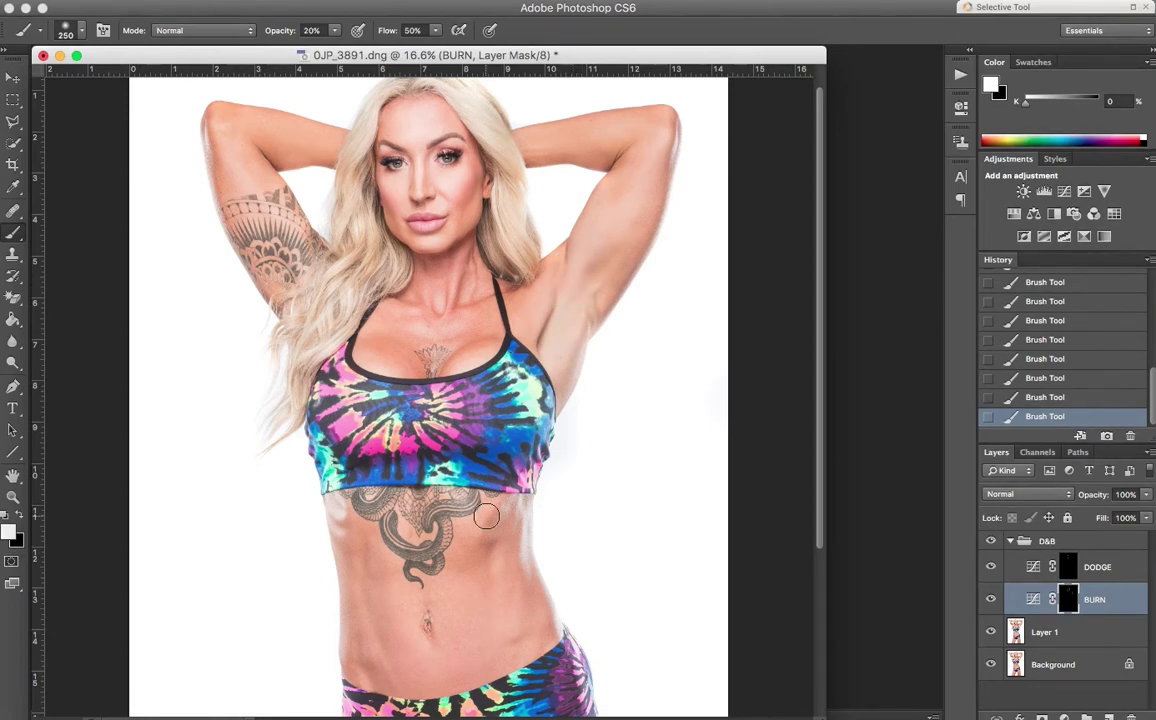
pyautogui.click(993, 600)
pyautogui.click(993, 600)
pyautogui.click(993, 600)
pyautogui.click(993, 600)
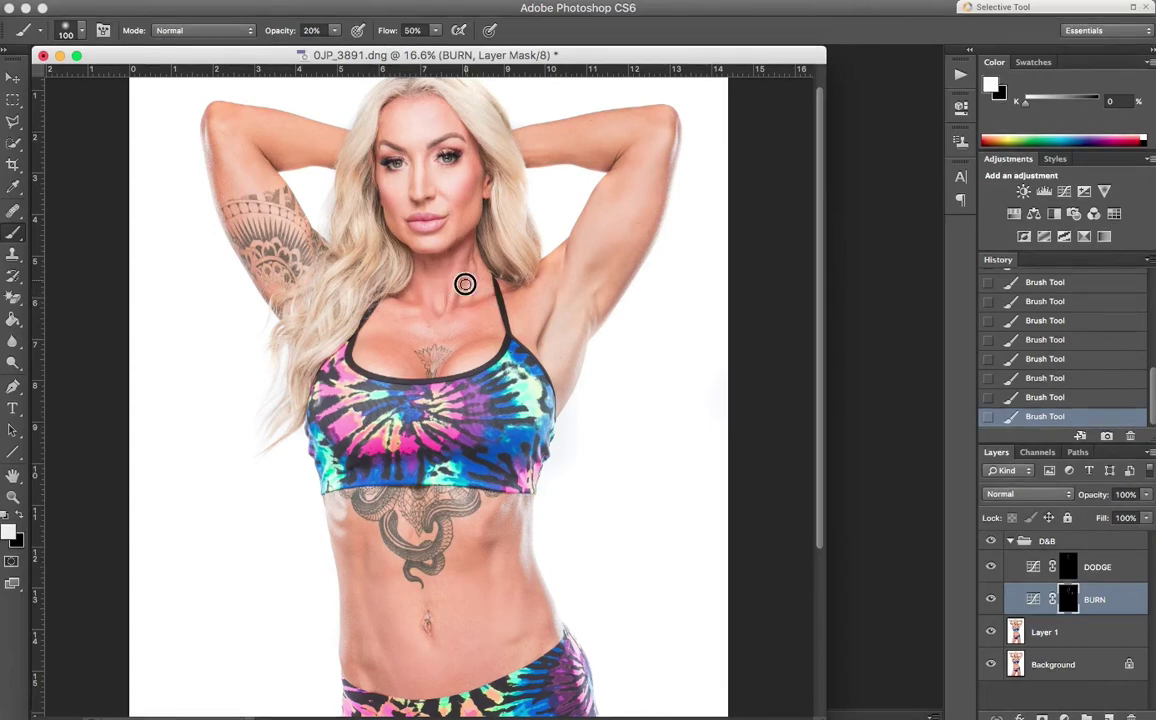
# Burn the ribs, waist edges and vertical abdominal lines on the BURN mask with a 70 to 100 px brush.
pyautogui.scroll(-5, 422, 330)
pyautogui.scroll(5, 422, 345)
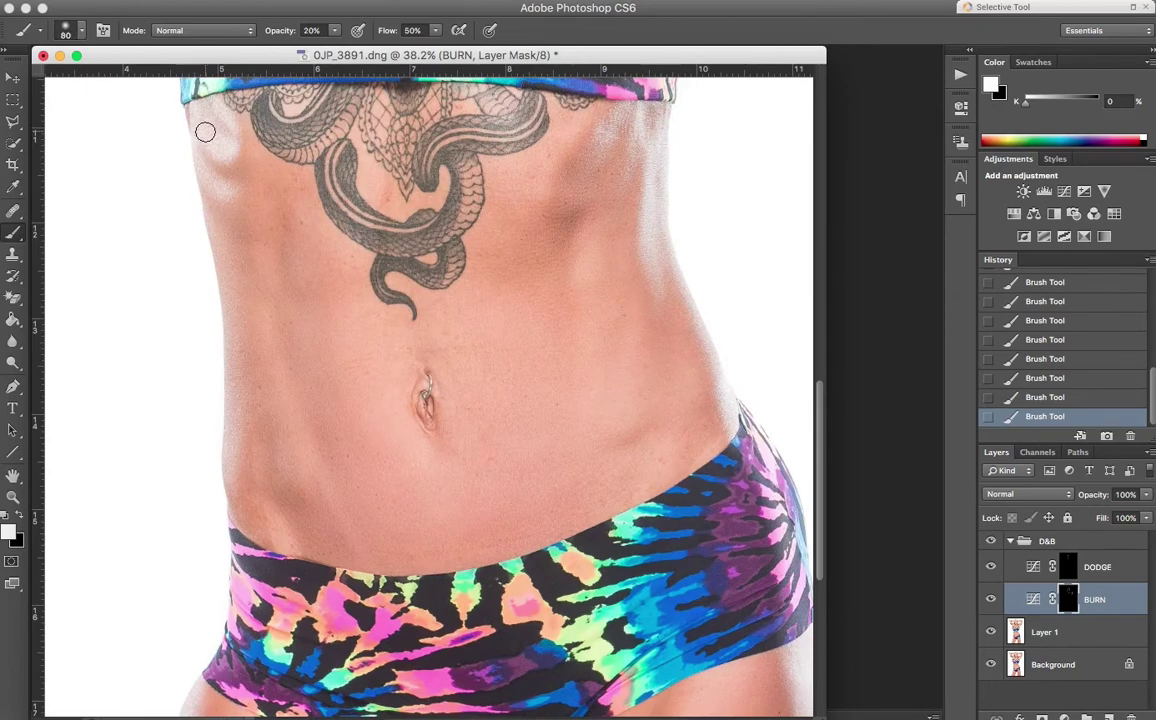
pyautogui.moveTo(206, 149)
pyautogui.mouseDown()
pyautogui.moveTo(237, 163)
pyautogui.moveTo(243, 145)
pyautogui.mouseUp()
pyautogui.moveTo(214, 202)
pyautogui.mouseDown()
pyautogui.moveTo(281, 223)
pyautogui.moveTo(282, 278)
pyautogui.moveTo(305, 296)
pyautogui.moveTo(341, 287)
pyautogui.moveTo(285, 333)
pyautogui.moveTo(363, 515)
pyautogui.mouseUp()
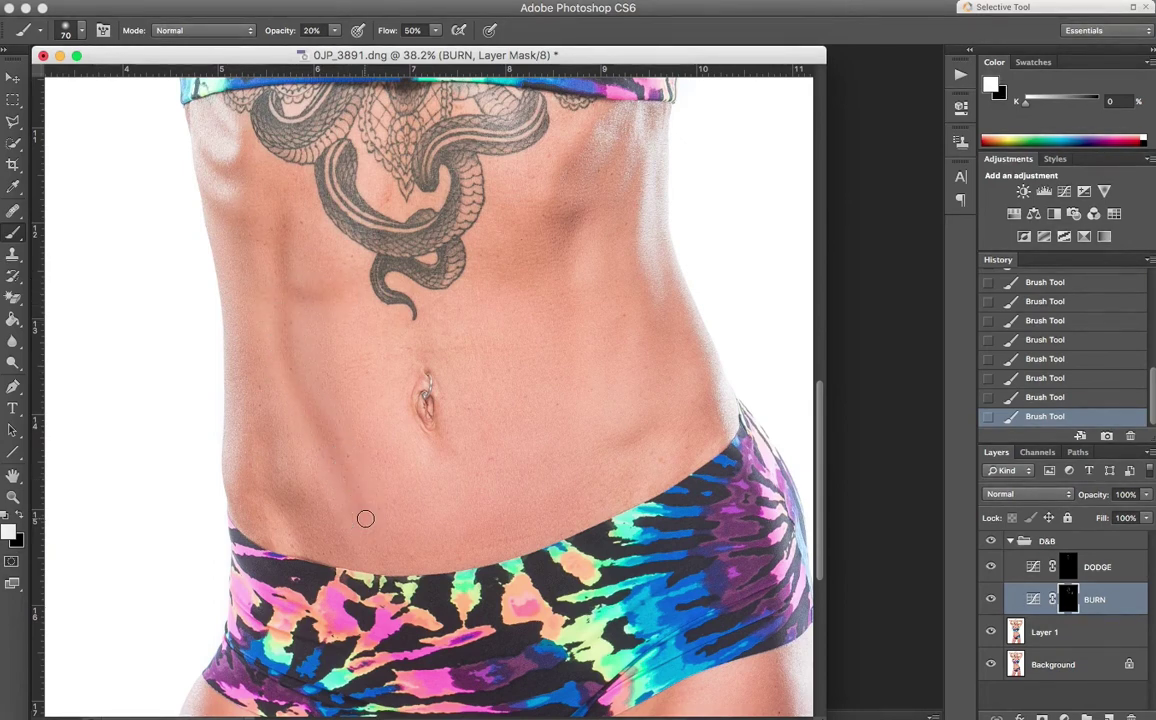
pyautogui.moveTo(487, 260)
pyautogui.mouseDown()
pyautogui.moveTo(532, 244)
pyautogui.moveTo(589, 131)
pyautogui.moveTo(559, 202)
pyautogui.mouseUp()
pyautogui.moveTo(561, 250); pyautogui.dragTo(560, 504)
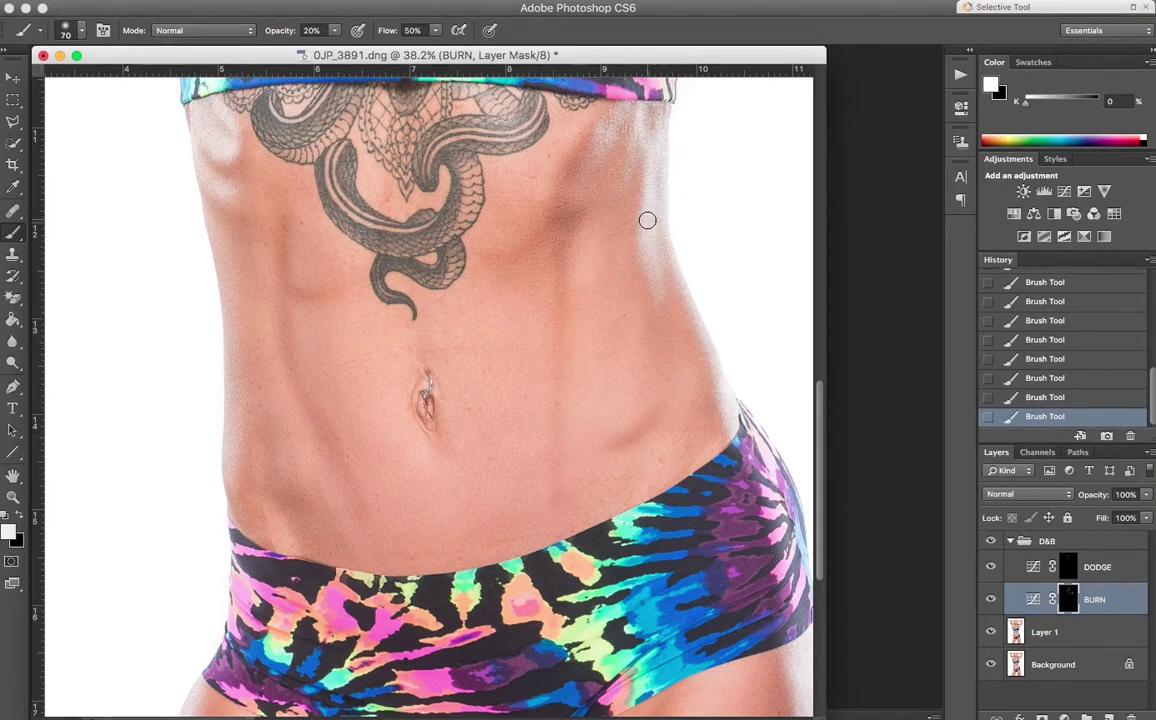
pyautogui.moveTo(630, 158)
pyautogui.mouseDown()
pyautogui.moveTo(641, 293)
pyautogui.moveTo(681, 329)
pyautogui.moveTo(720, 432)
pyautogui.mouseUp()
pyautogui.moveTo(632, 114); pyautogui.dragTo(608, 200)
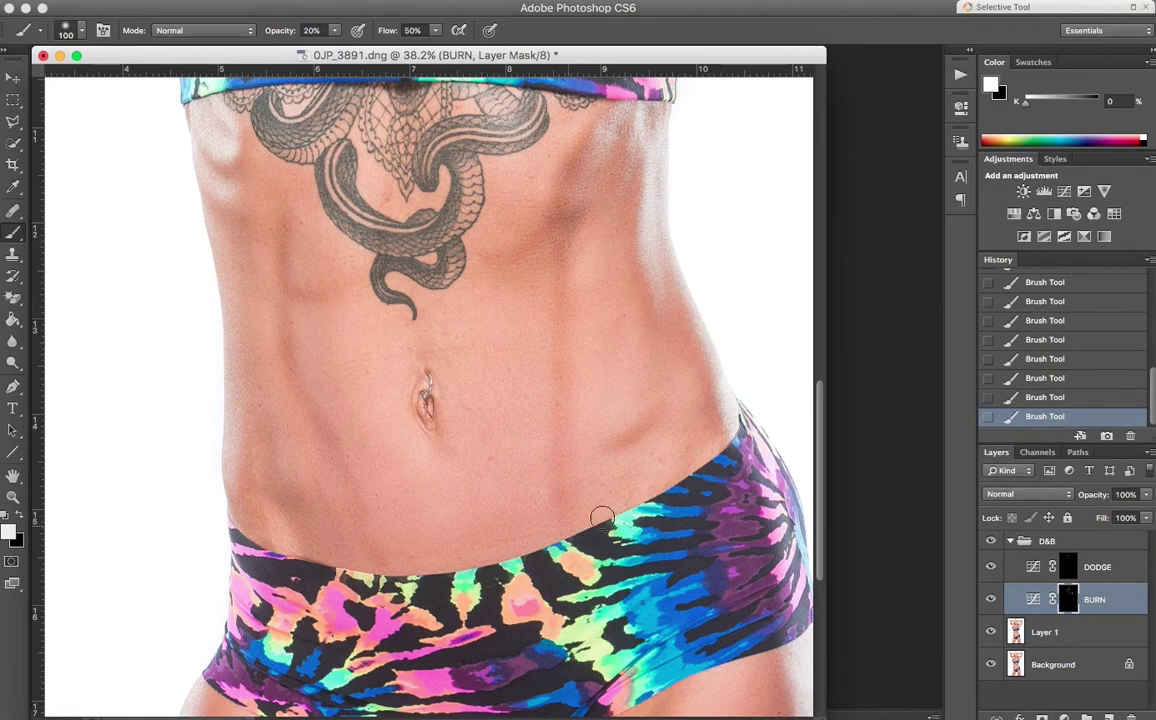
# Dodge the abdominal muscles beside the burned lines on the DODGE mask with a 100 px brush.
pyautogui.click(1073, 569)
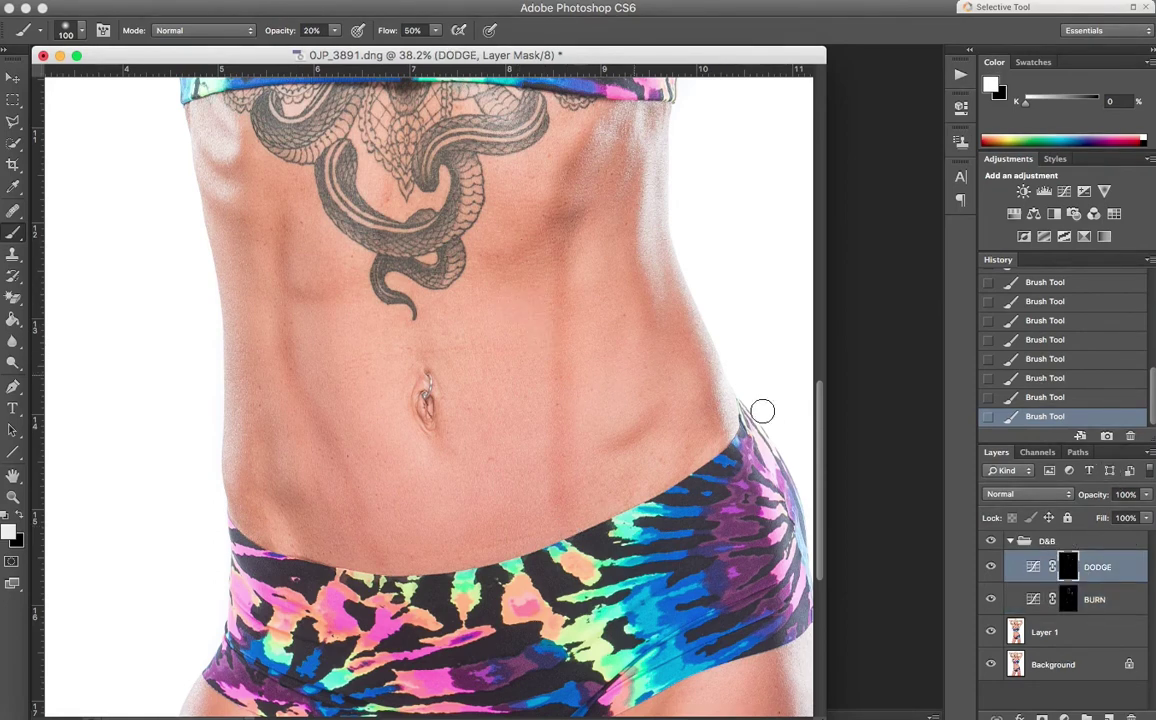
pyautogui.moveTo(561, 306)
pyautogui.mouseDown()
pyautogui.moveTo(560, 509)
pyautogui.moveTo(559, 277)
pyautogui.mouseUp()
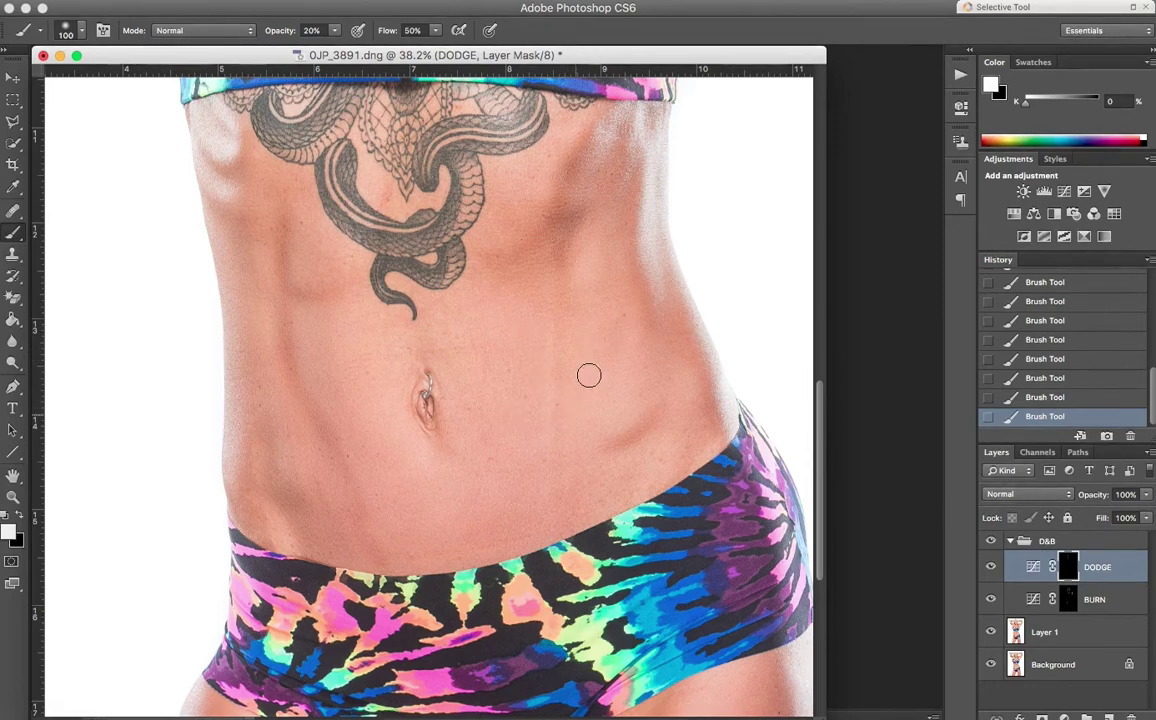
# Replace the mistakenly picked bristle tip with the soft round brush at 100 px and 0% hardness.
pyautogui.rightClick(332, 441)
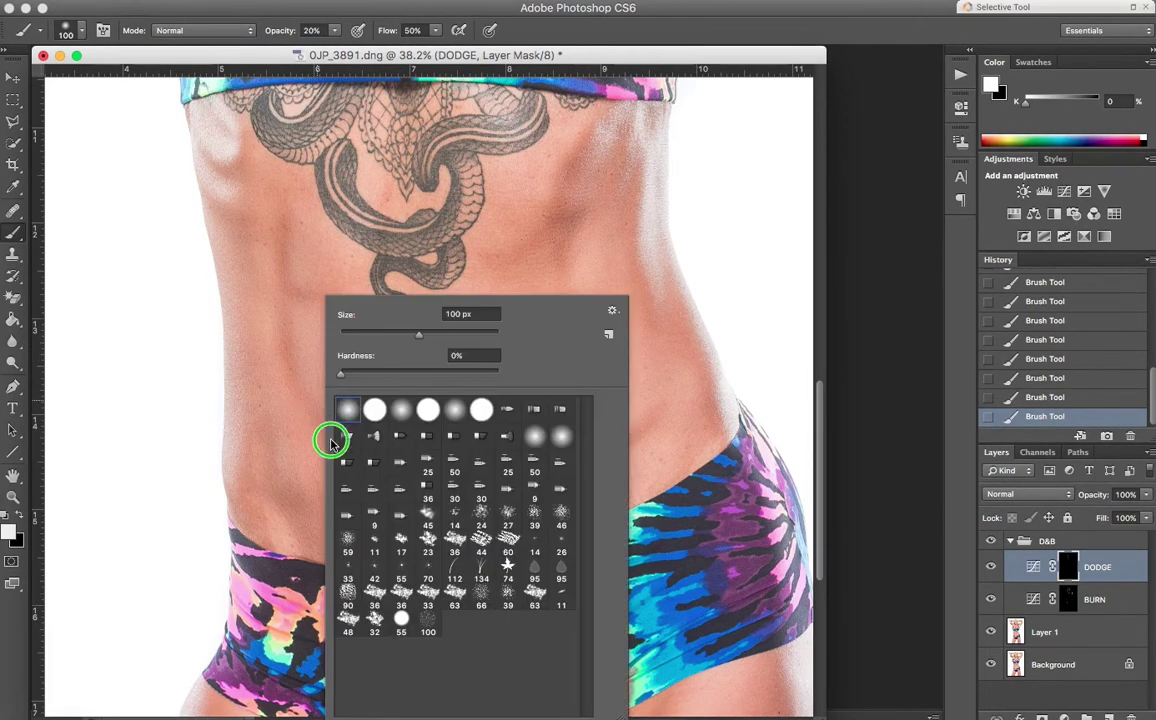
pyautogui.click(222, 292)
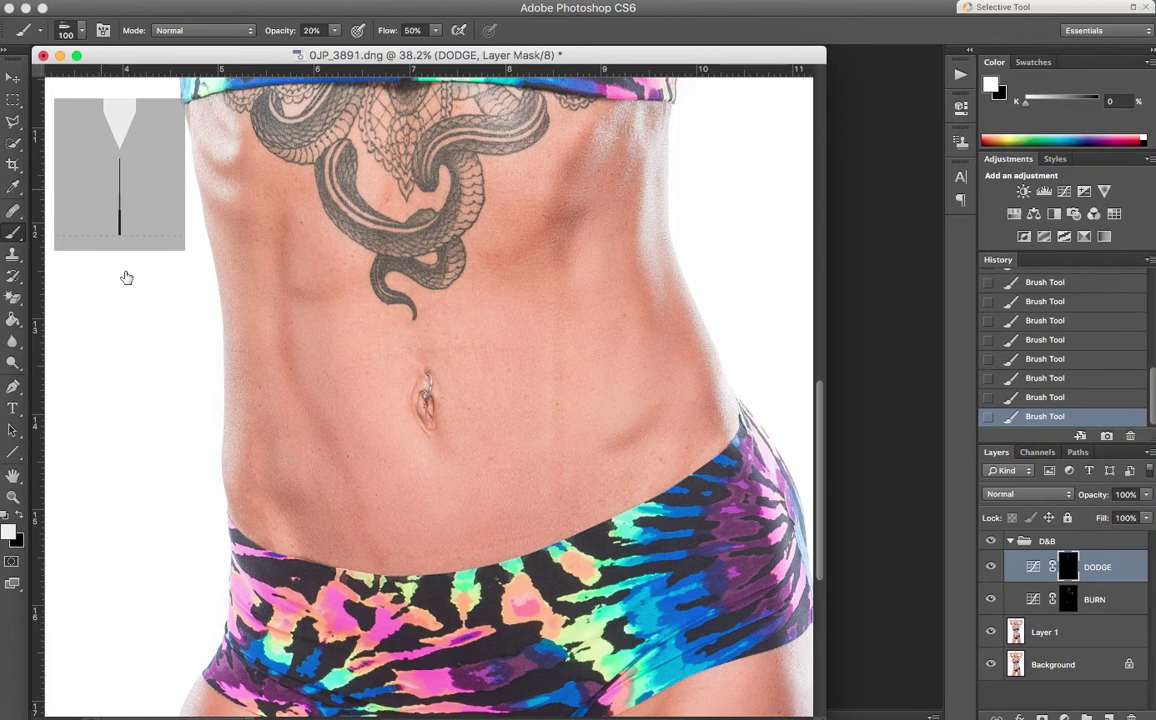
pyautogui.click(18, 209)
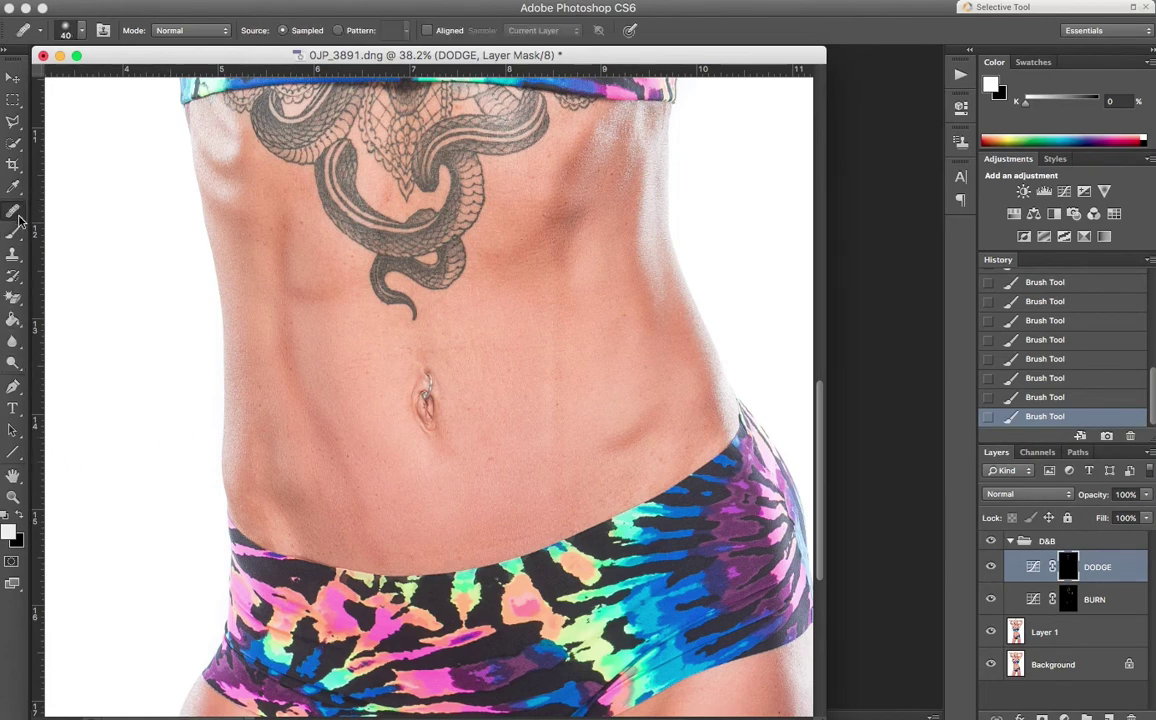
pyautogui.click(14, 231)
pyautogui.click(80, 31)
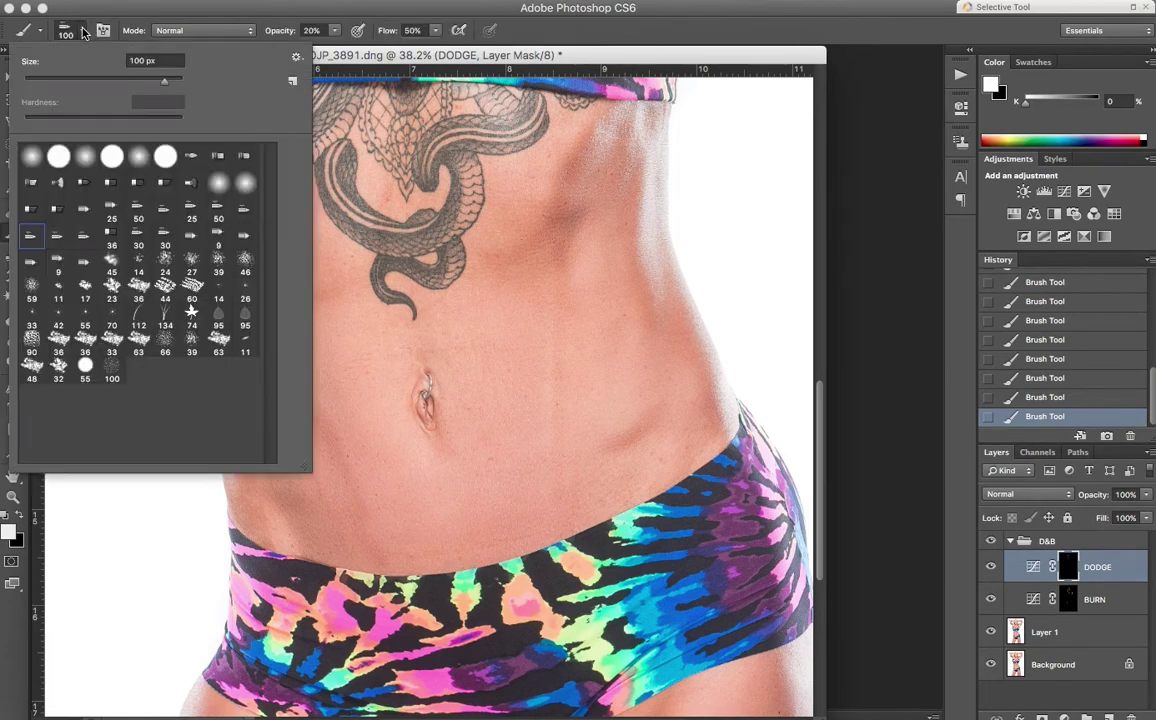
pyautogui.click(30, 157)
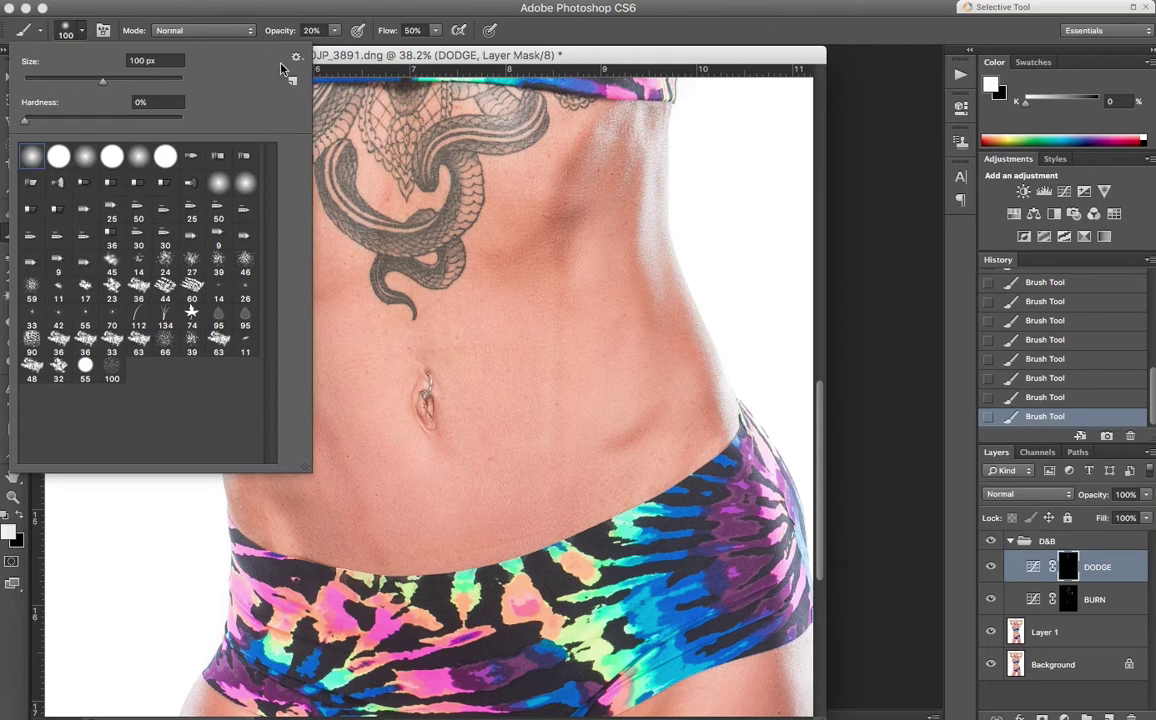
pyautogui.click(351, 44)
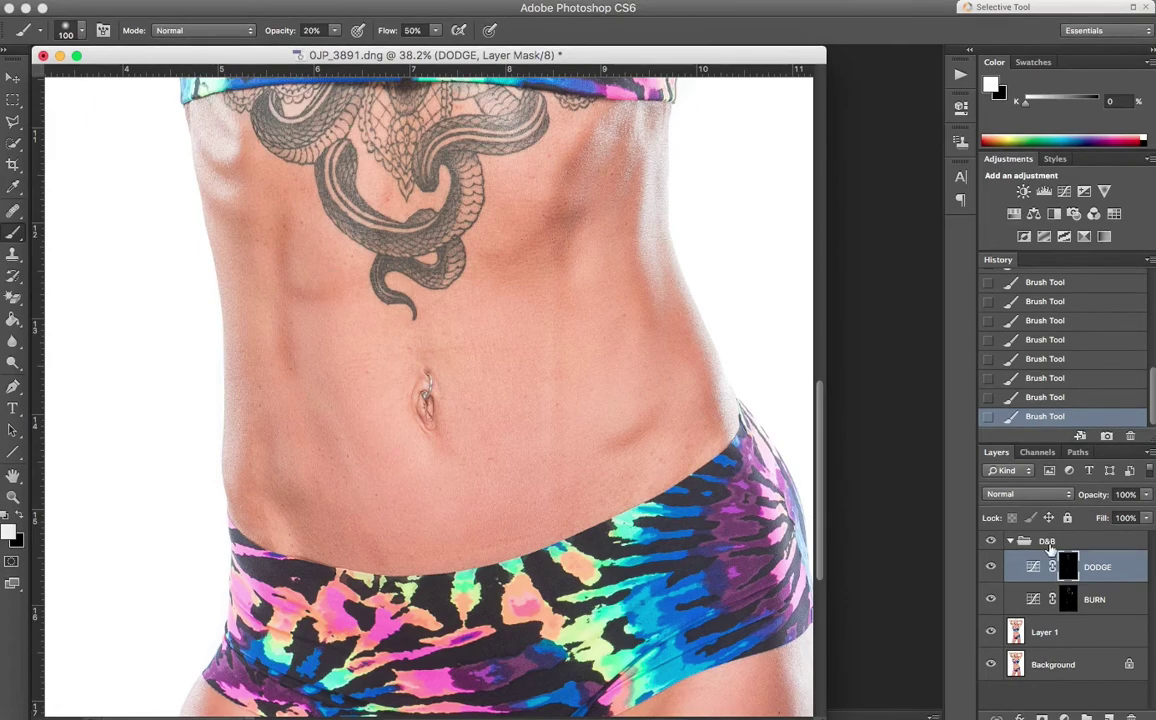
# Compare the abdomen with the DODGE layer hidden and shown, leave the layer on and move down to the thighs.
pyautogui.click(989, 568)
pyautogui.click(989, 568)
pyautogui.click(989, 568)
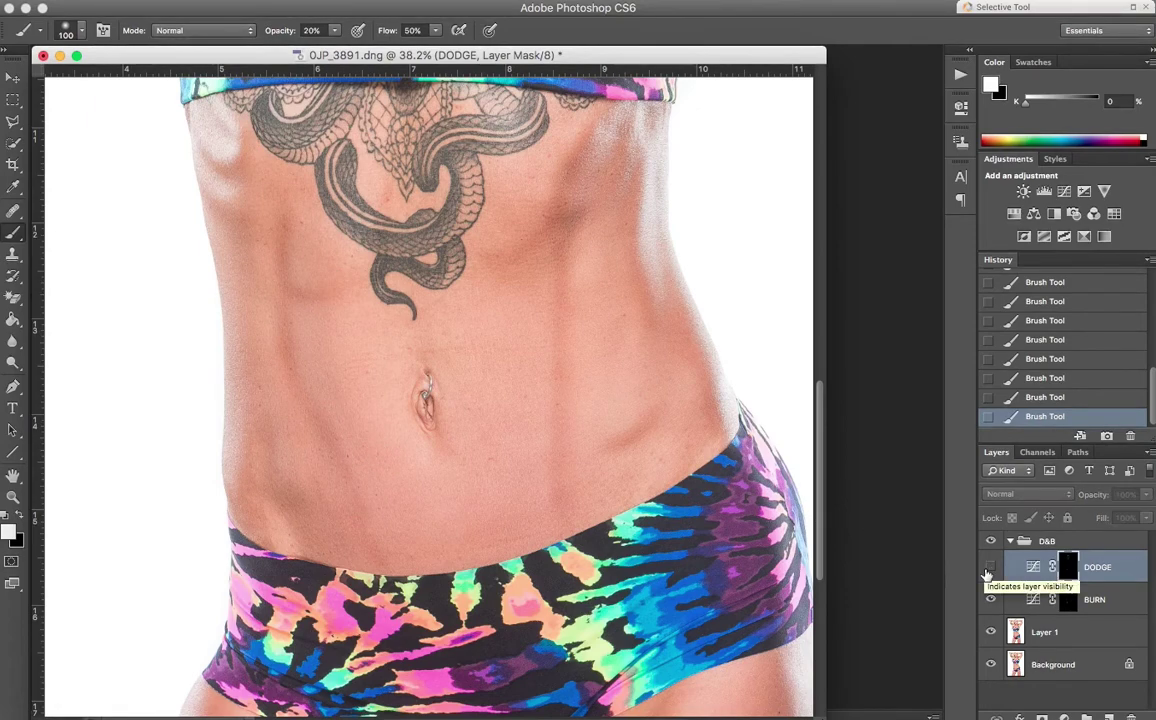
pyautogui.click(989, 568)
pyautogui.scroll(-5, 472, 444)
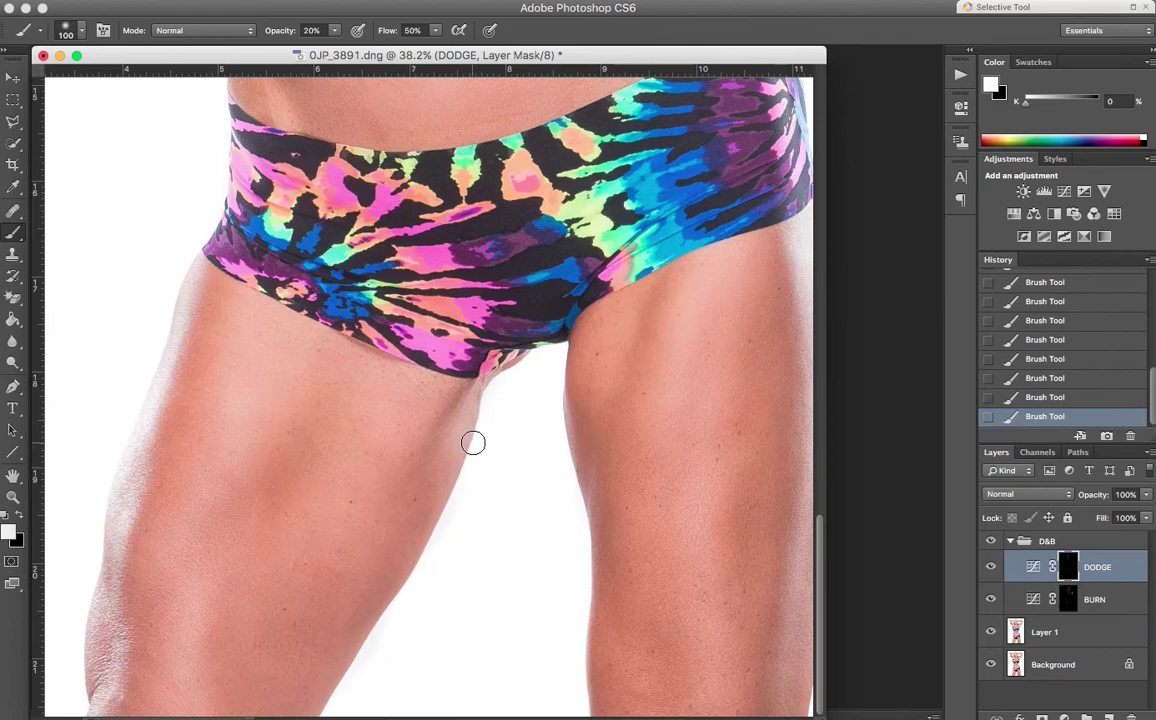
# Burn the outer edges and muscle lines of both thighs on the BURN mask, enlarging the brush to 175 px.
pyautogui.click(1066, 599)
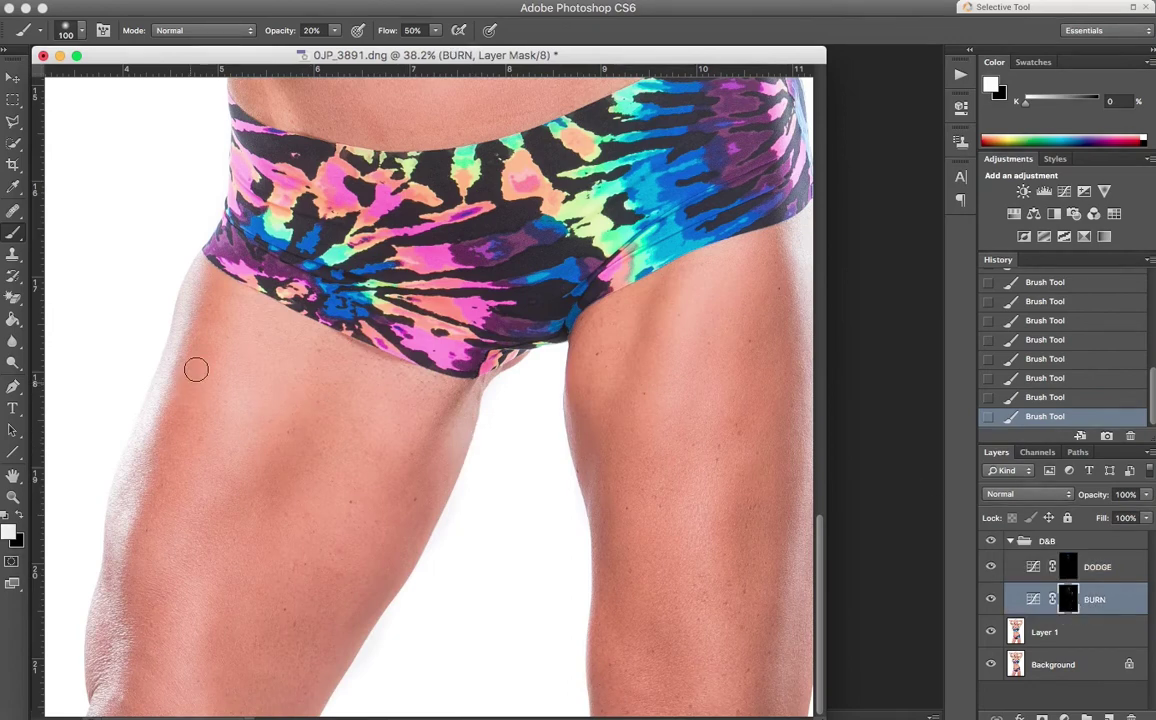
pyautogui.moveTo(227, 283)
pyautogui.mouseDown()
pyautogui.moveTo(152, 440)
pyautogui.moveTo(135, 520)
pyautogui.mouseUp()
pyautogui.click(315, 413)
pyautogui.moveTo(315, 413)
pyautogui.mouseDown()
pyautogui.moveTo(270, 495)
pyautogui.moveTo(230, 534)
pyautogui.mouseUp()
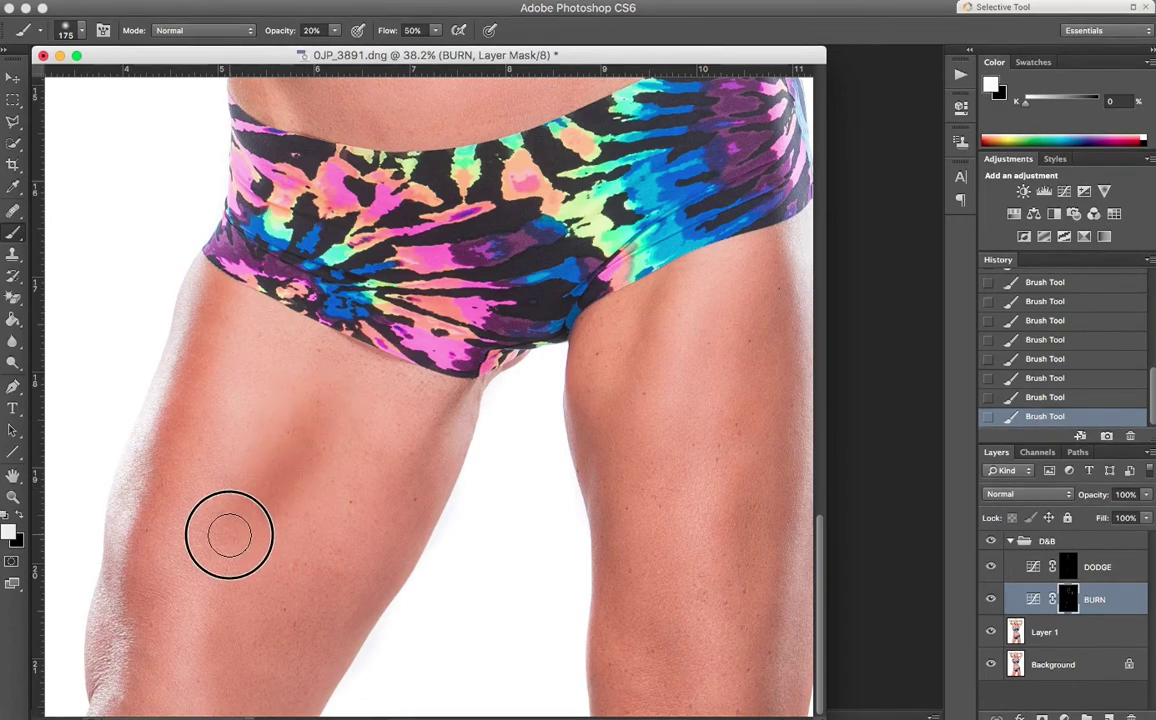
pyautogui.moveTo(449, 436); pyautogui.dragTo(302, 705)
pyautogui.moveTo(666, 288); pyautogui.dragTo(616, 394)
pyautogui.hscroll(5, 640, 371)
pyautogui.click(504, 274)
pyautogui.moveTo(504, 274); pyautogui.dragTo(508, 581)
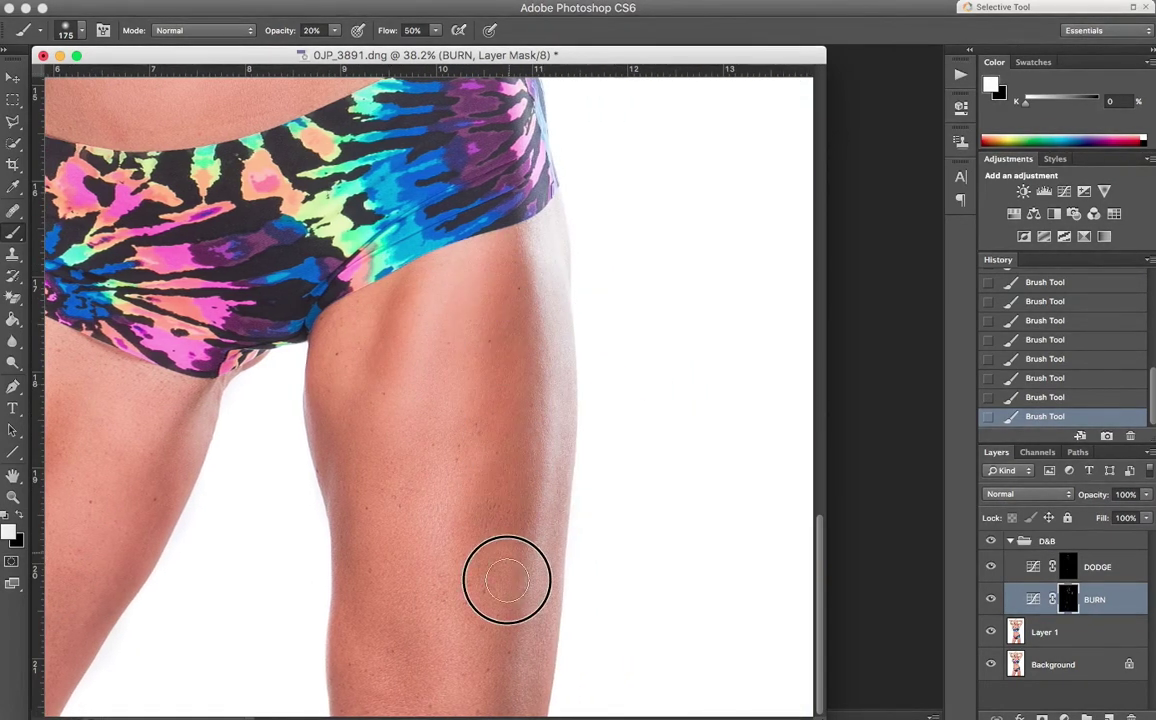
# Dodge the thigh muscles beside the burned lines on the DODGE mask with the 175 px brush.
pyautogui.click(1068, 566)
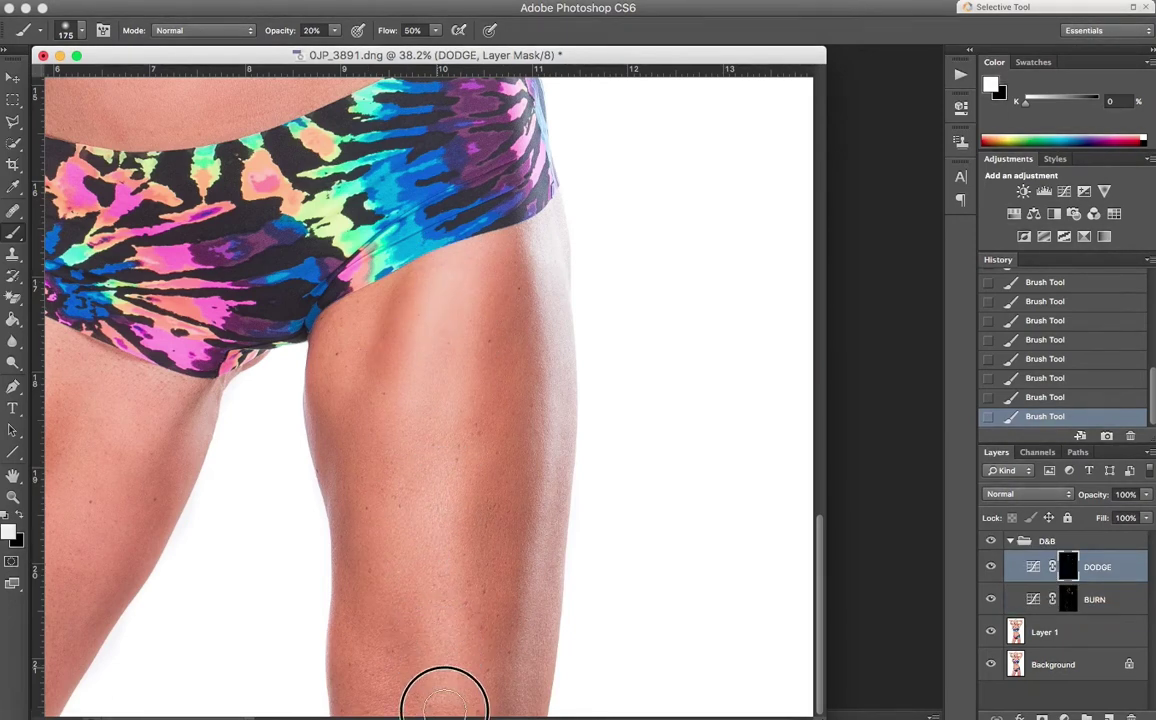
pyautogui.hscroll(-5, 444, 697)
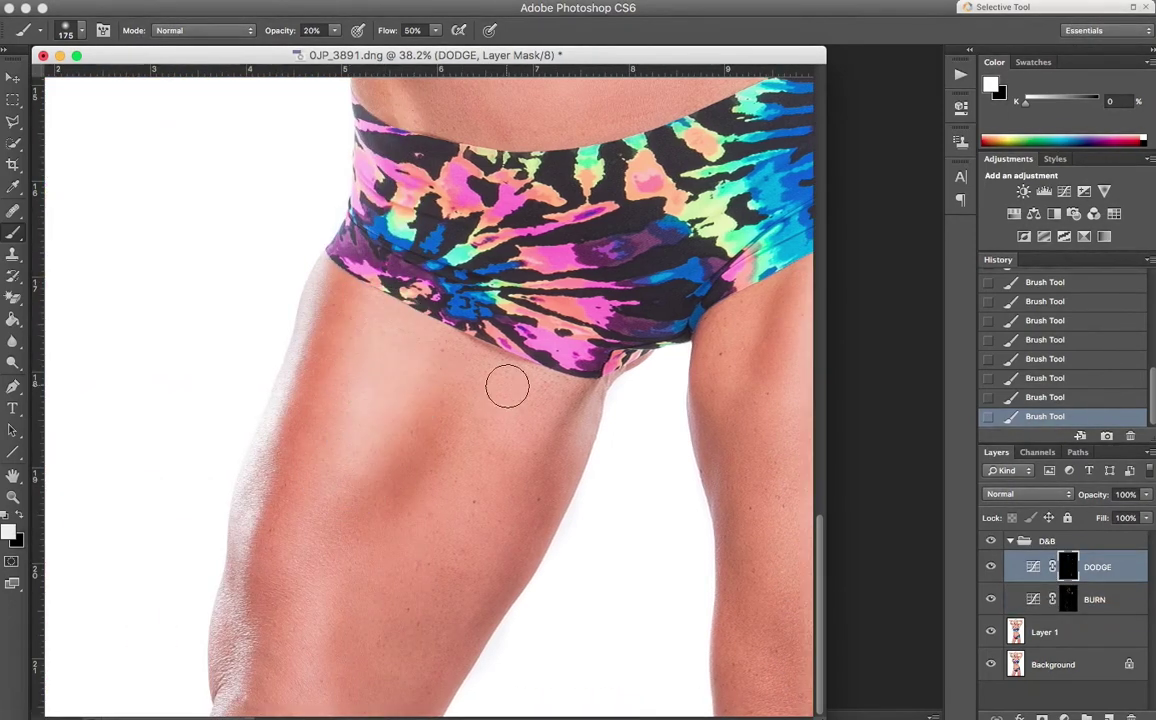
pyautogui.rightClick(302, 532)
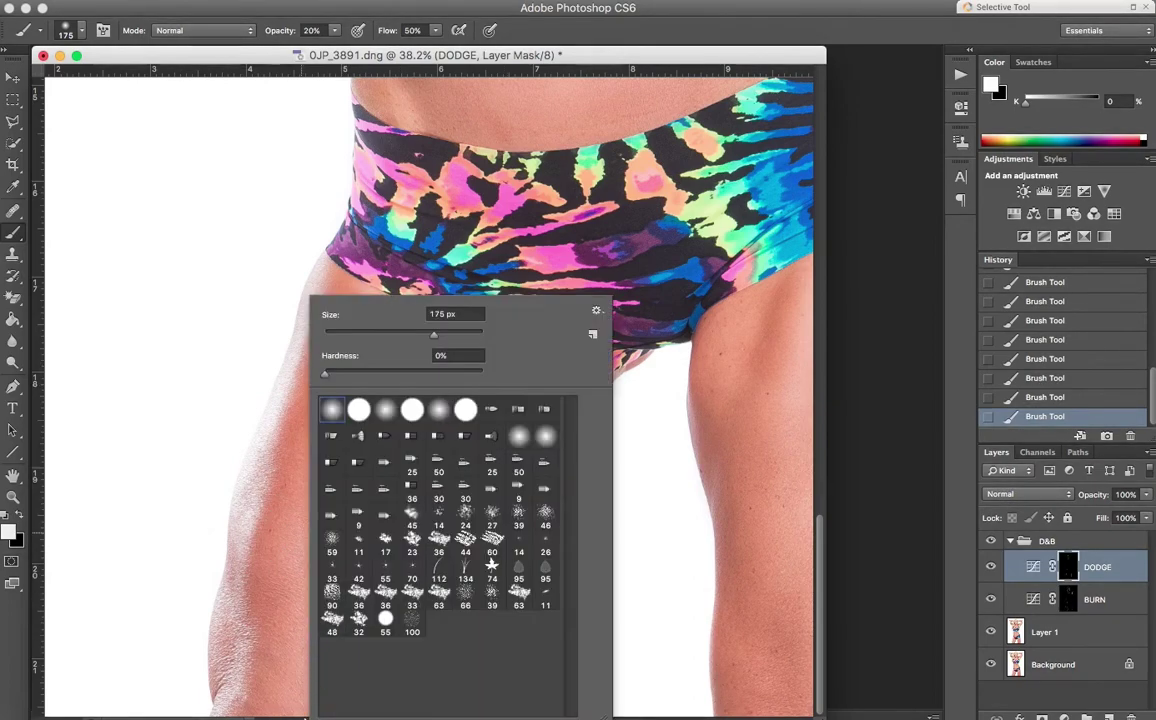
pyautogui.click(291, 577)
pyautogui.scroll(2, 308, 705)
pyautogui.scroll(2, 380, 530)
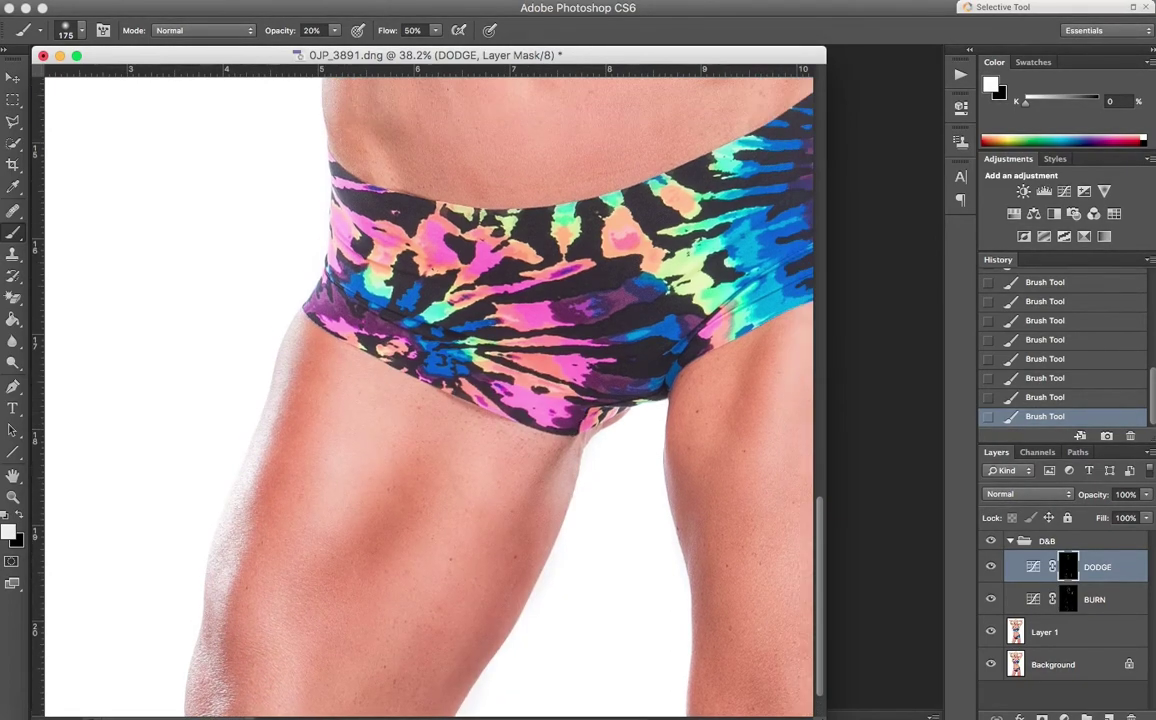
pyautogui.scroll(-3, 380, 530)
pyautogui.scroll(5, 466, 281)
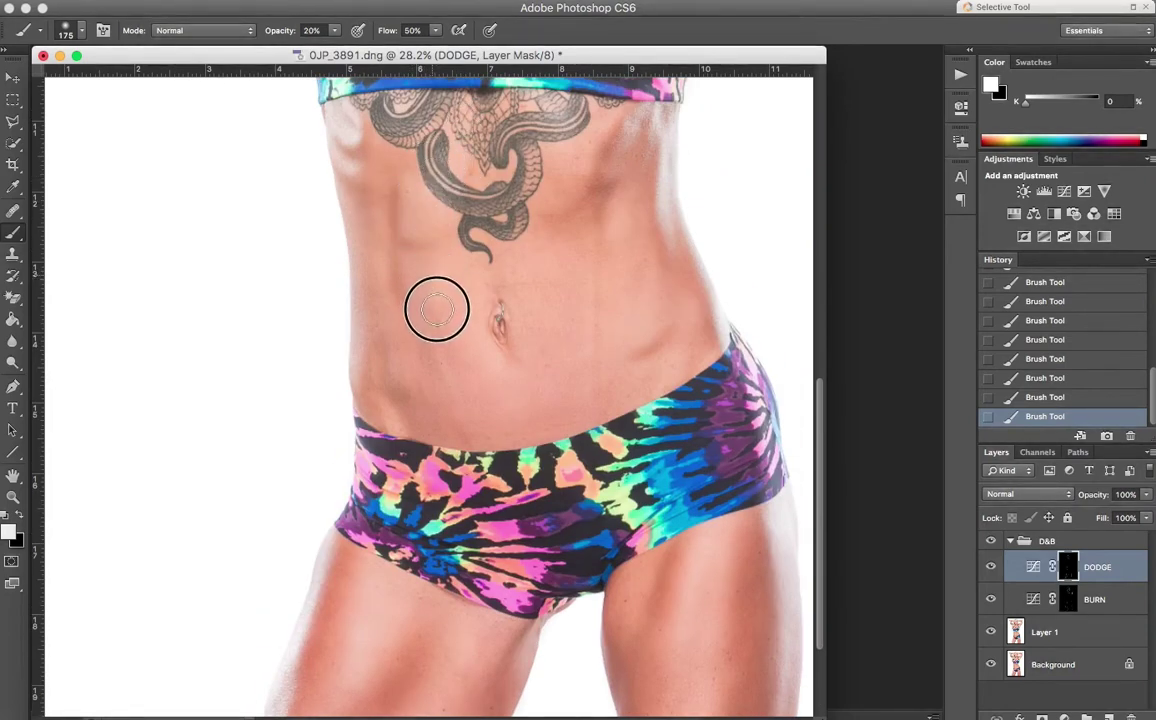
# Dodge the abdominal muscles and the outer edges of the ribs, waist and hip at 20% opacity with the 175 px brush.
pyautogui.rightClick(467, 413)
pyautogui.click(467, 413)
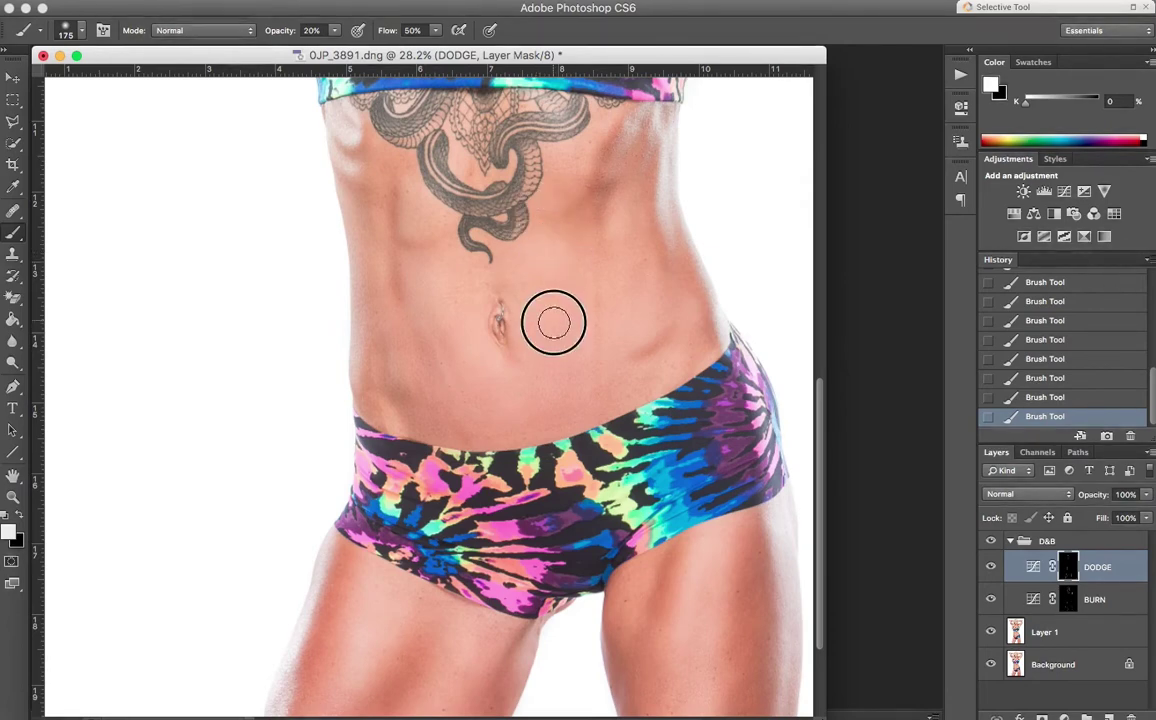
pyautogui.moveTo(673, 145); pyautogui.dragTo(677, 235)
pyautogui.moveTo(343, 116); pyautogui.dragTo(342, 158)
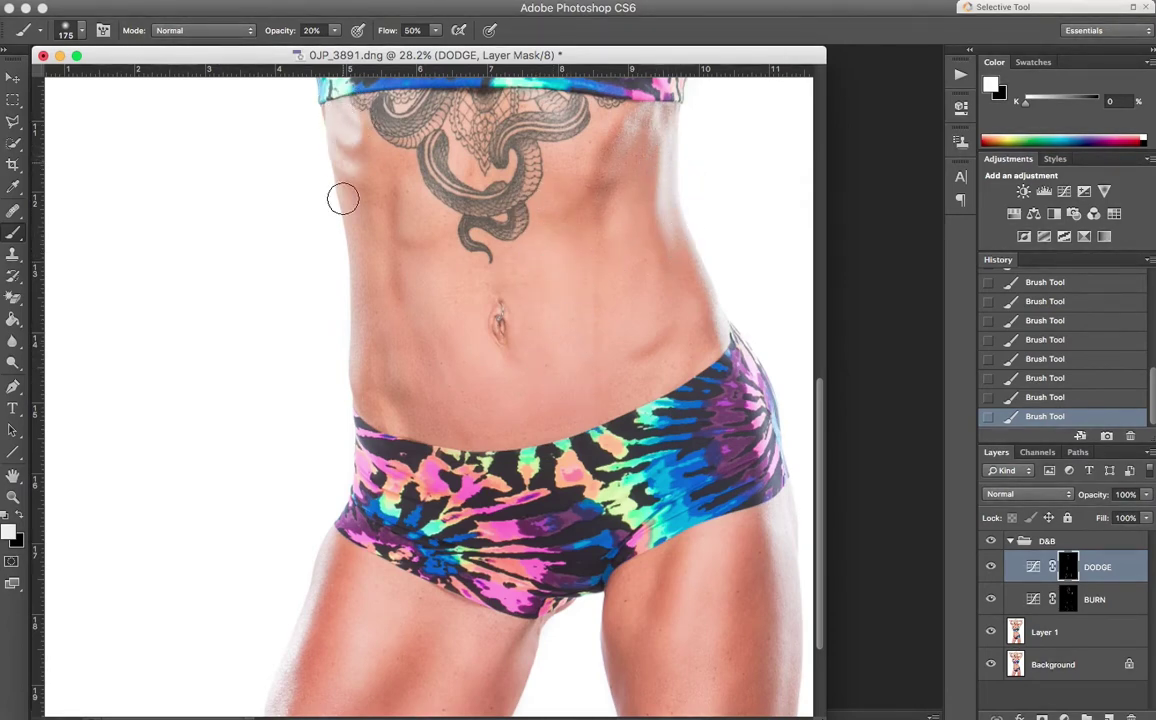
pyautogui.moveTo(356, 216); pyautogui.dragTo(341, 455)
pyautogui.moveTo(334, 553); pyautogui.dragTo(330, 607)
# Try dodging across the lower abdomen at 20% opacity and step back three brush strokes in the history.
pyautogui.moveTo(434, 370)
pyautogui.mouseDown()
pyautogui.moveTo(465, 396)
pyautogui.moveTo(499, 410)
pyautogui.moveTo(526, 392)
pyautogui.moveTo(569, 402)
pyautogui.moveTo(585, 301)
pyautogui.moveTo(589, 377)
pyautogui.mouseUp()
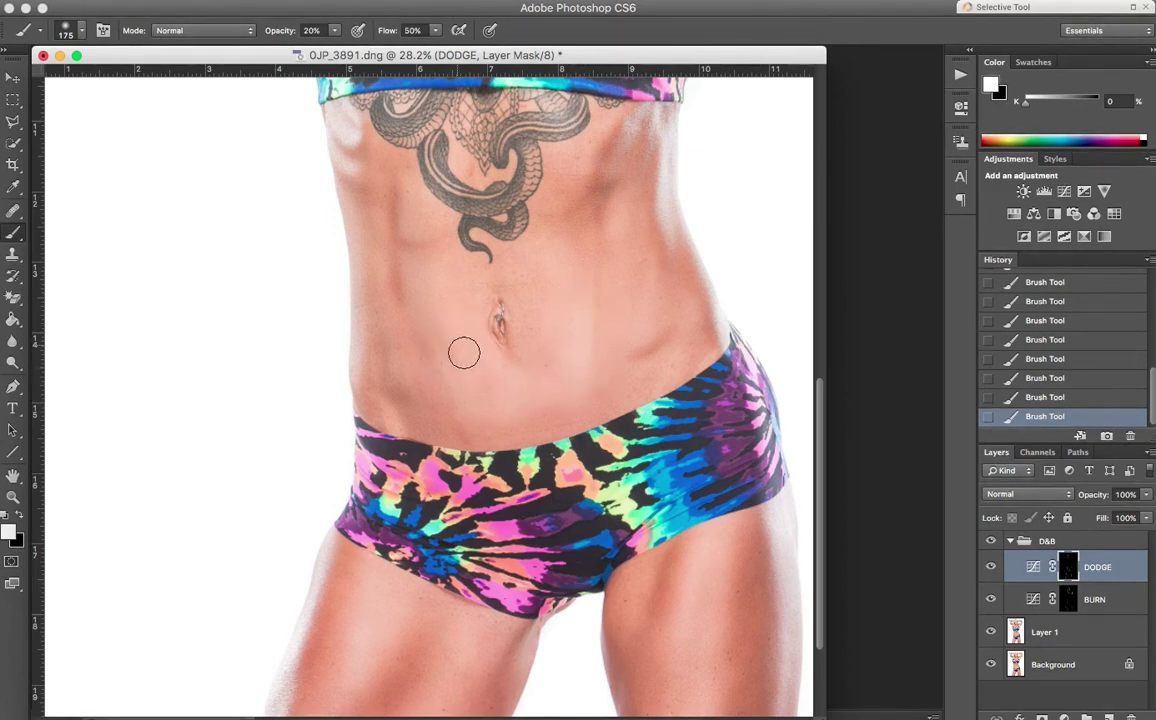
pyautogui.scroll(5, 458, 342)
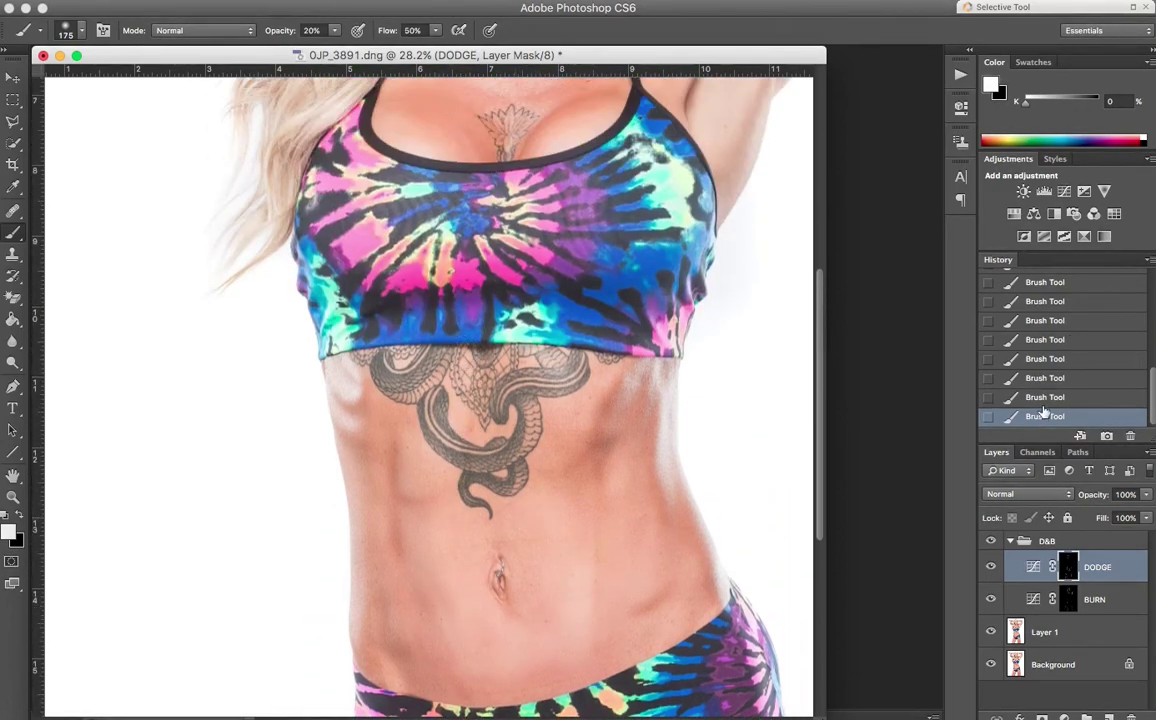
pyautogui.click(1042, 405)
pyautogui.click(1045, 381)
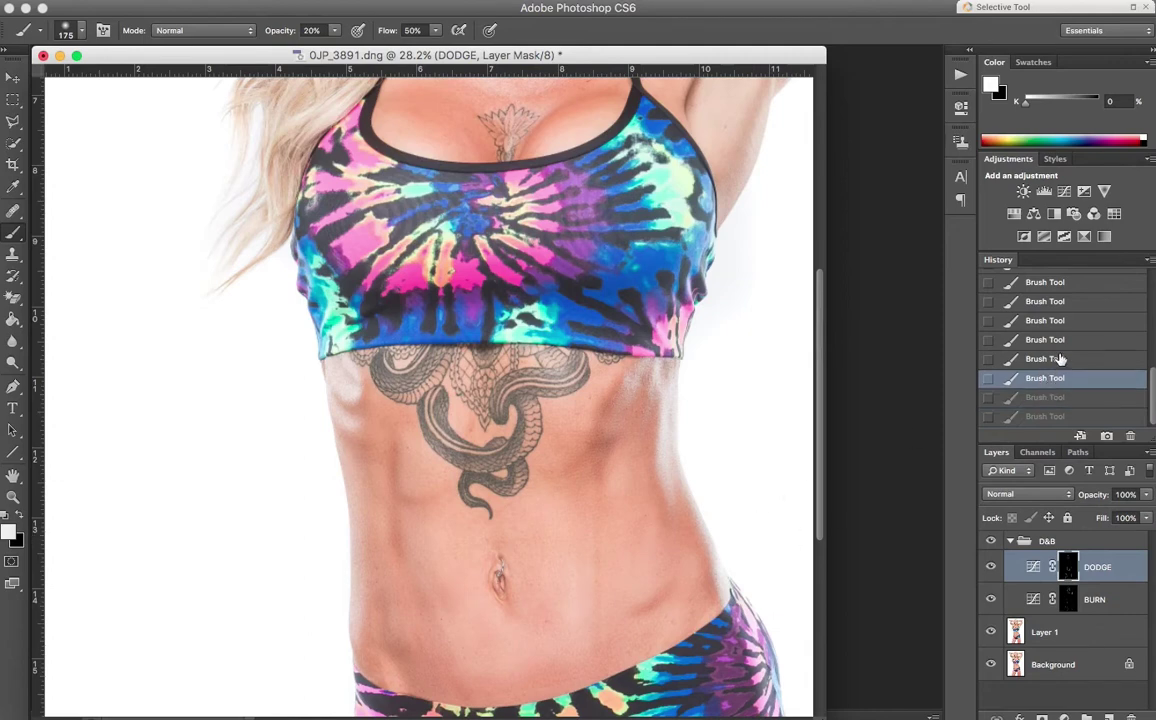
pyautogui.click(1058, 359)
# Dodge the lower abdomen with a 400 px brush at 10% opacity, and reduce the brush to 200 px for the smaller muscles.
pyautogui.press(']')
pyautogui.press(']')
pyautogui.press(']')
pyautogui.press(']')
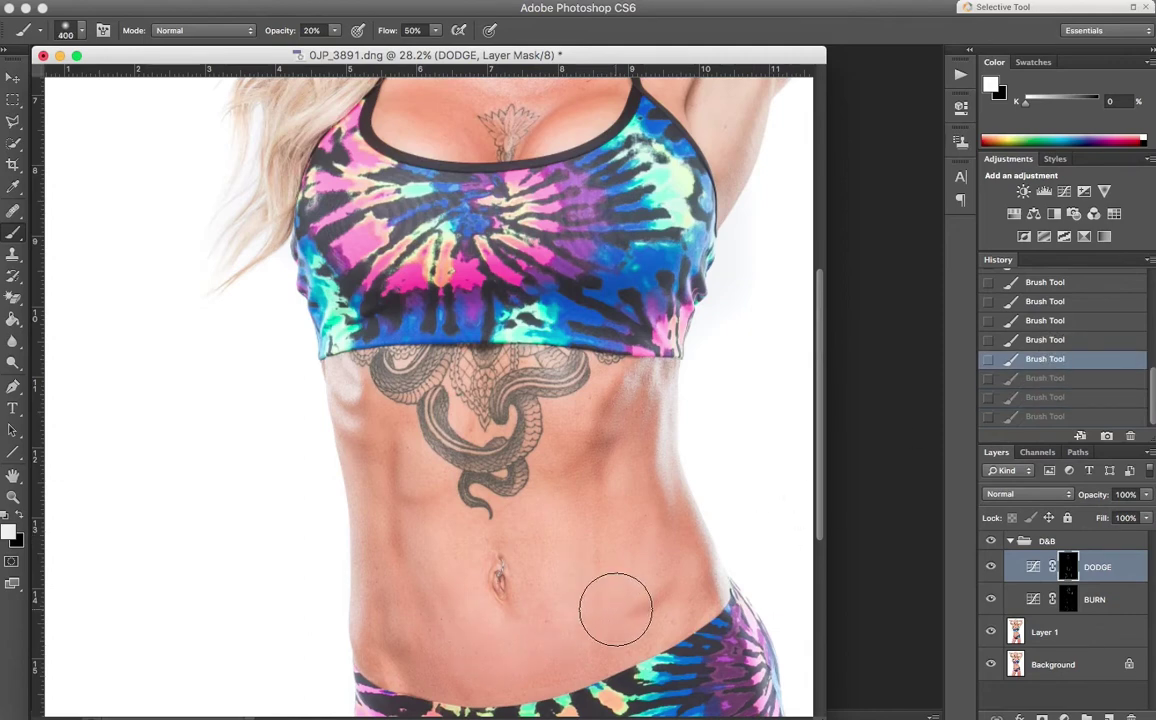
pyautogui.press('1')
pyautogui.moveTo(606, 609)
pyautogui.mouseDown()
pyautogui.moveTo(572, 612)
pyautogui.moveTo(504, 653)
pyautogui.moveTo(459, 642)
pyautogui.mouseUp()
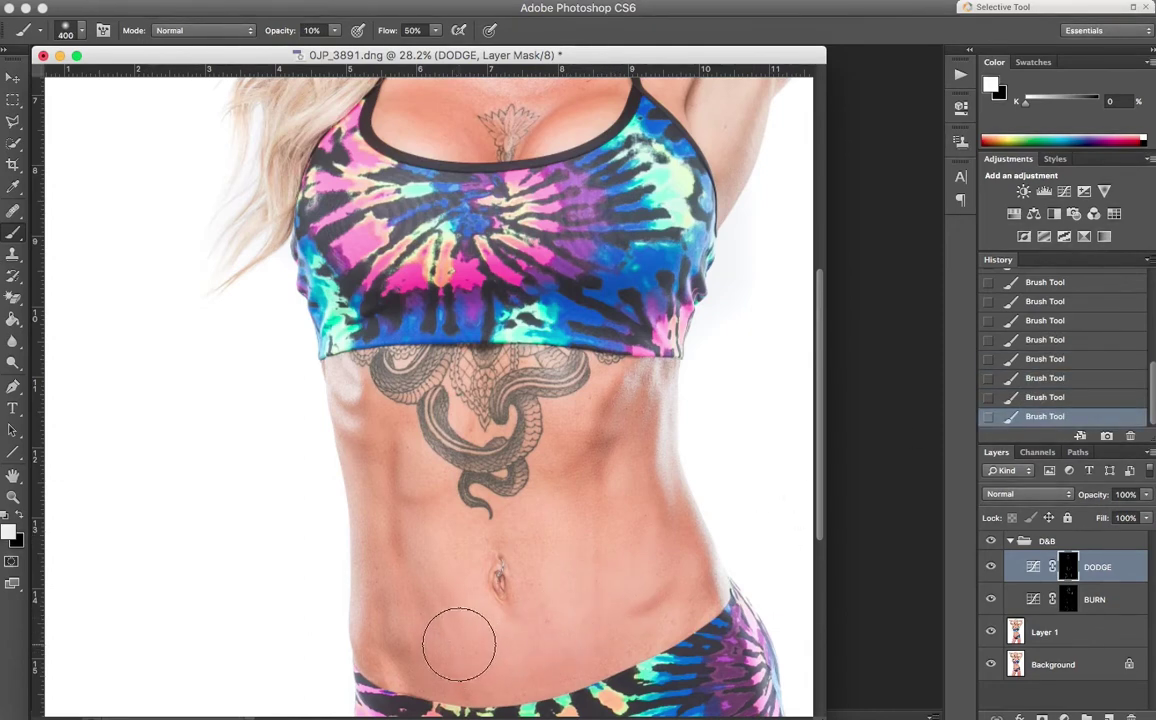
pyautogui.press('[')
pyautogui.press('[')
pyautogui.press('[')
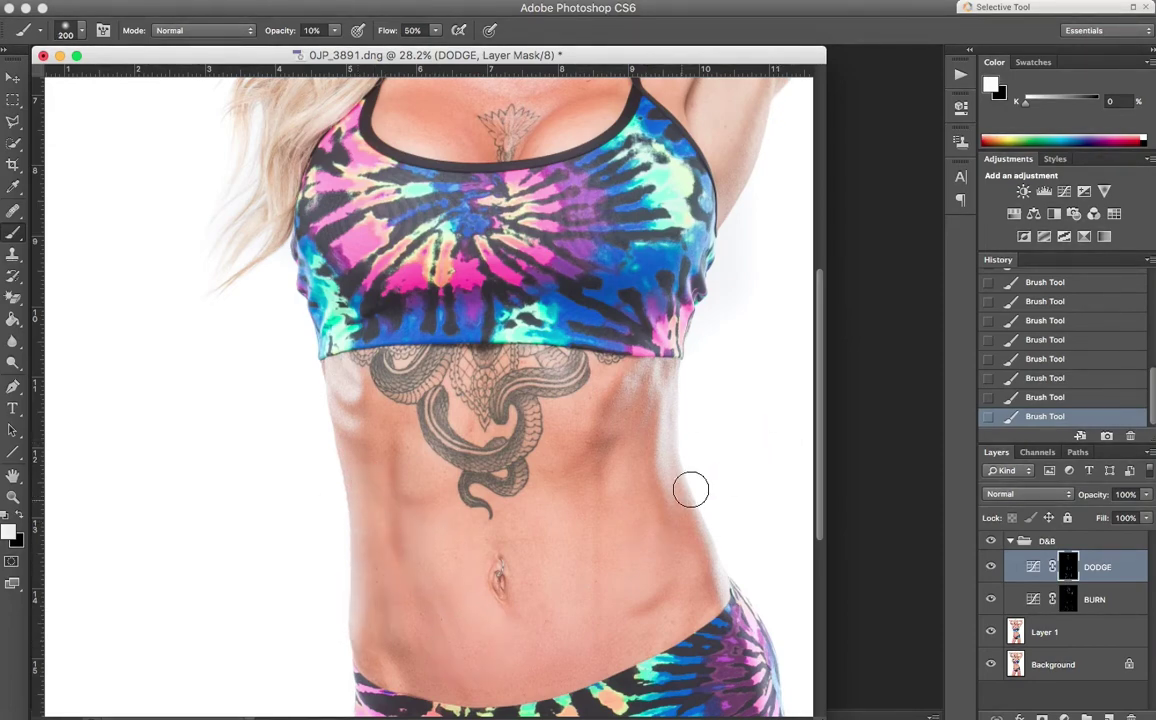
# Select the BURN mask and compare the face and arms with the D&B group hidden and shown.
pyautogui.scroll(5, 681, 498)
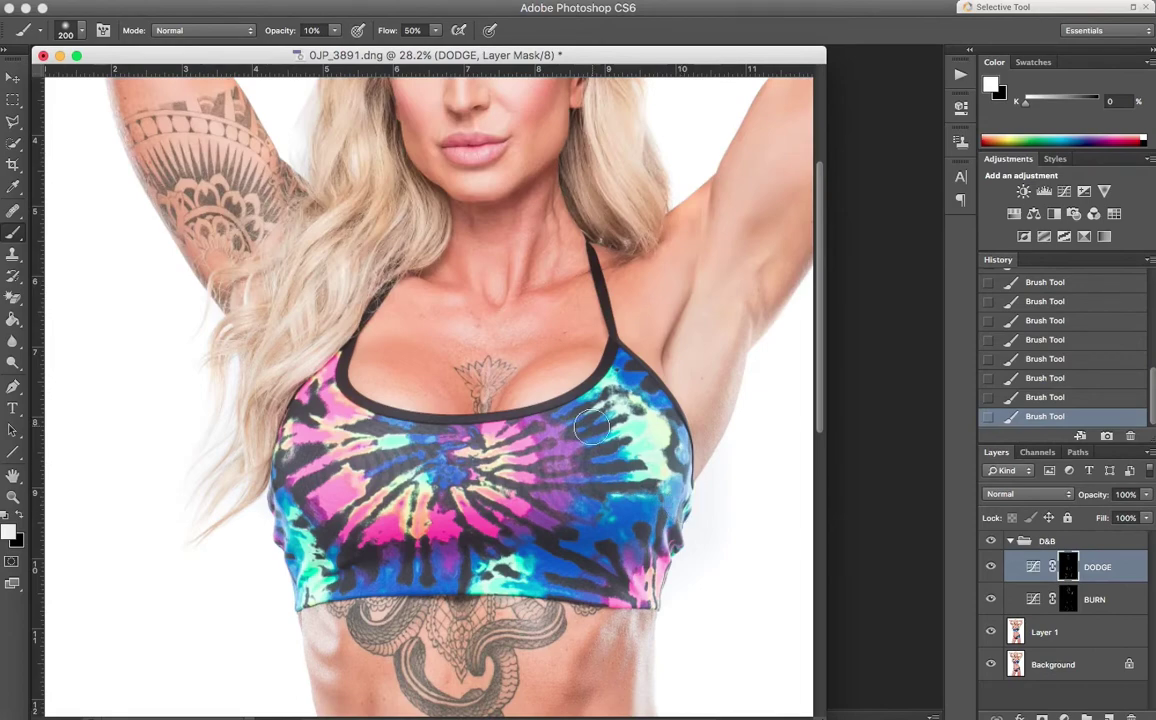
pyautogui.scroll(5, 304, 437)
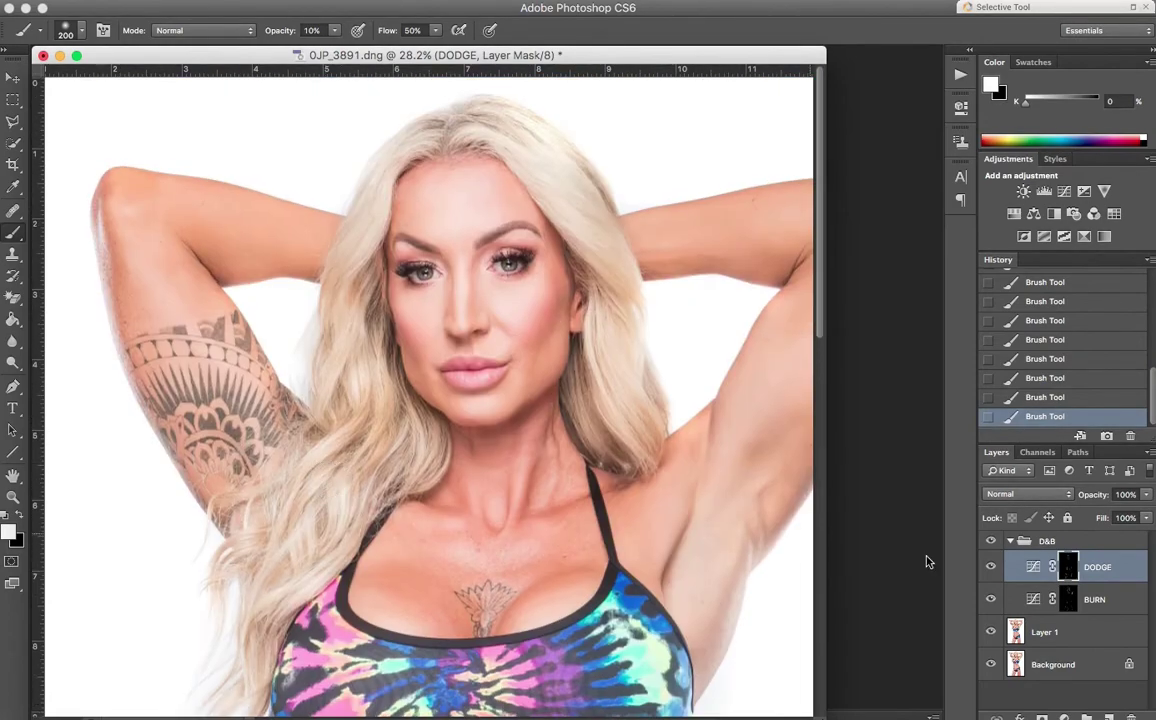
pyautogui.click(1063, 601)
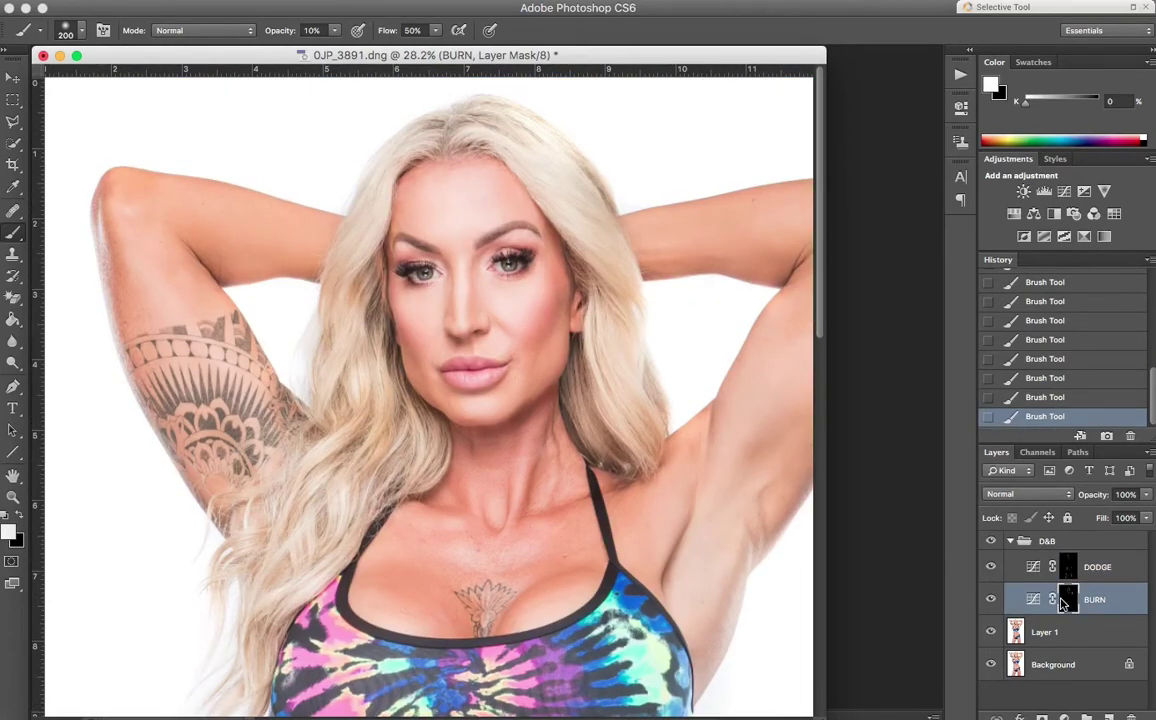
pyautogui.click(990, 541)
pyautogui.click(990, 541)
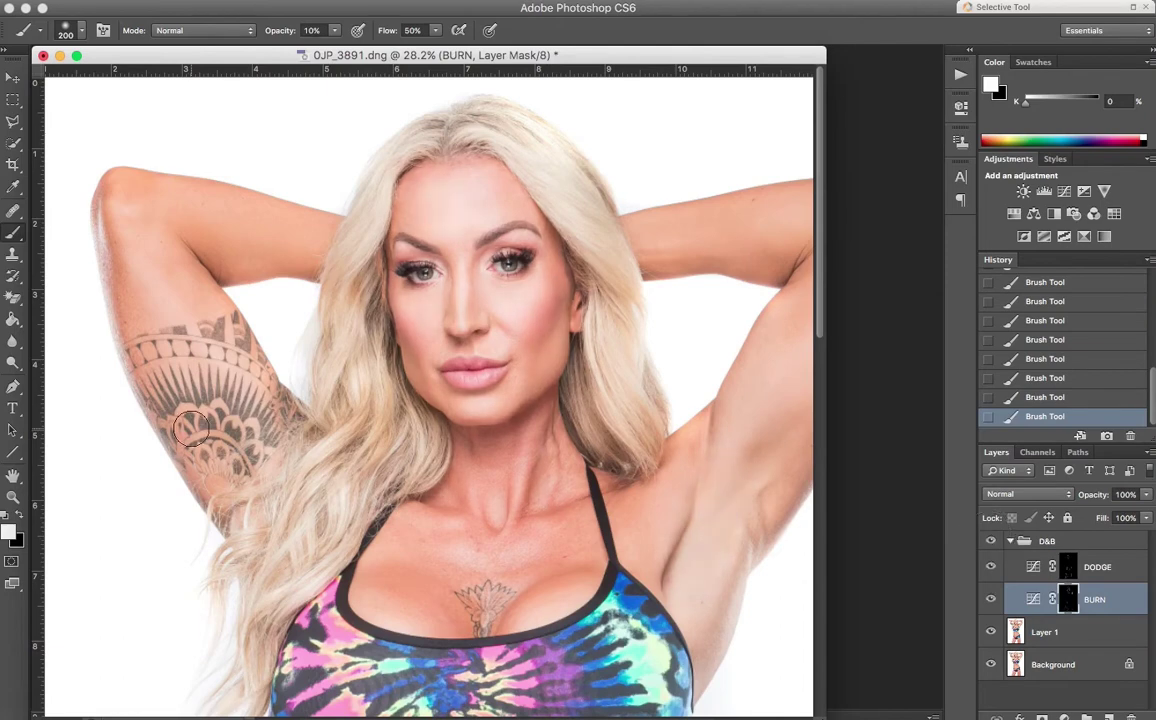
# Fit the whole image in view and compare the full figure by repeatedly hiding and showing the D&B group.
pyautogui.doubleClick(10, 476)
pyautogui.click(989, 537)
pyautogui.click(989, 539)
pyautogui.click(989, 539)
pyautogui.click(989, 539)
pyautogui.click(989, 539)
pyautogui.click(989, 539)
pyautogui.click(989, 539)
pyautogui.click(989, 539)
pyautogui.click(989, 539)
pyautogui.click(989, 539)
pyautogui.click(989, 539)
pyautogui.click(989, 539)
pyautogui.click(989, 539)
pyautogui.click(989, 539)
pyautogui.click(989, 539)
pyautogui.click(989, 539)
pyautogui.click(989, 539)
pyautogui.click(989, 539)
pyautogui.click(989, 539)
pyautogui.click(989, 539)
# Widen the document window around the upper body and burn the hair on the BURN mask with a 200 px brush at 10% opacity.
pyautogui.scroll(5, 219, 112)
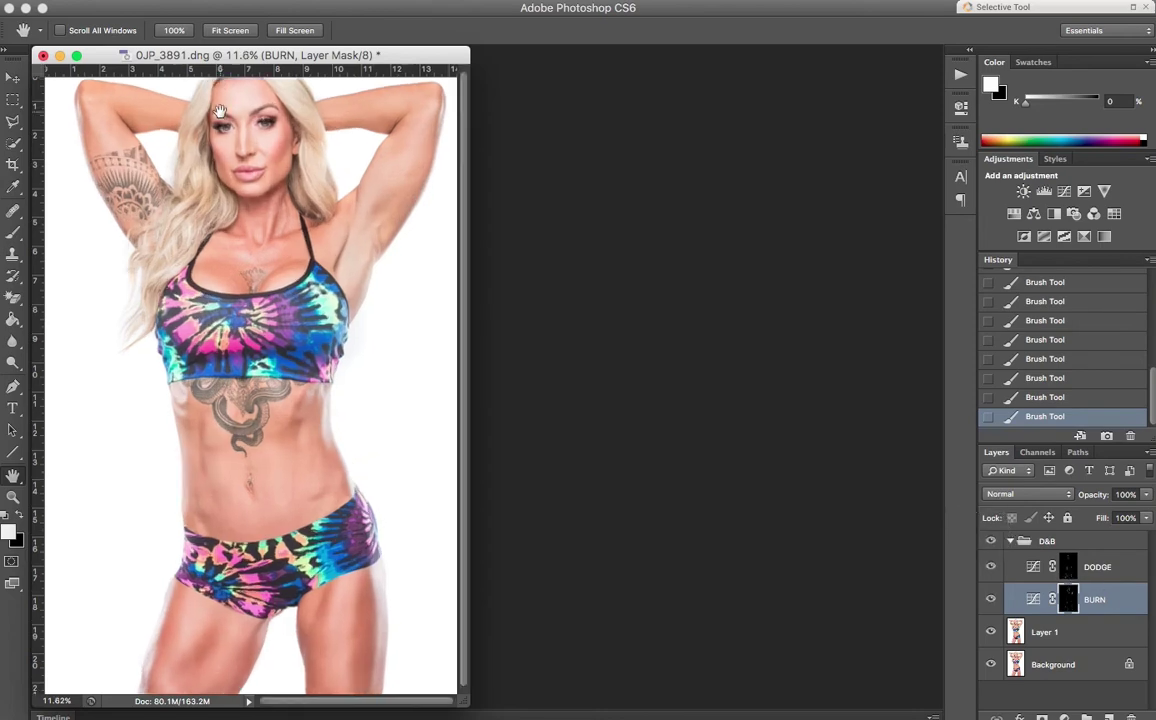
pyautogui.scroll(3, 219, 108)
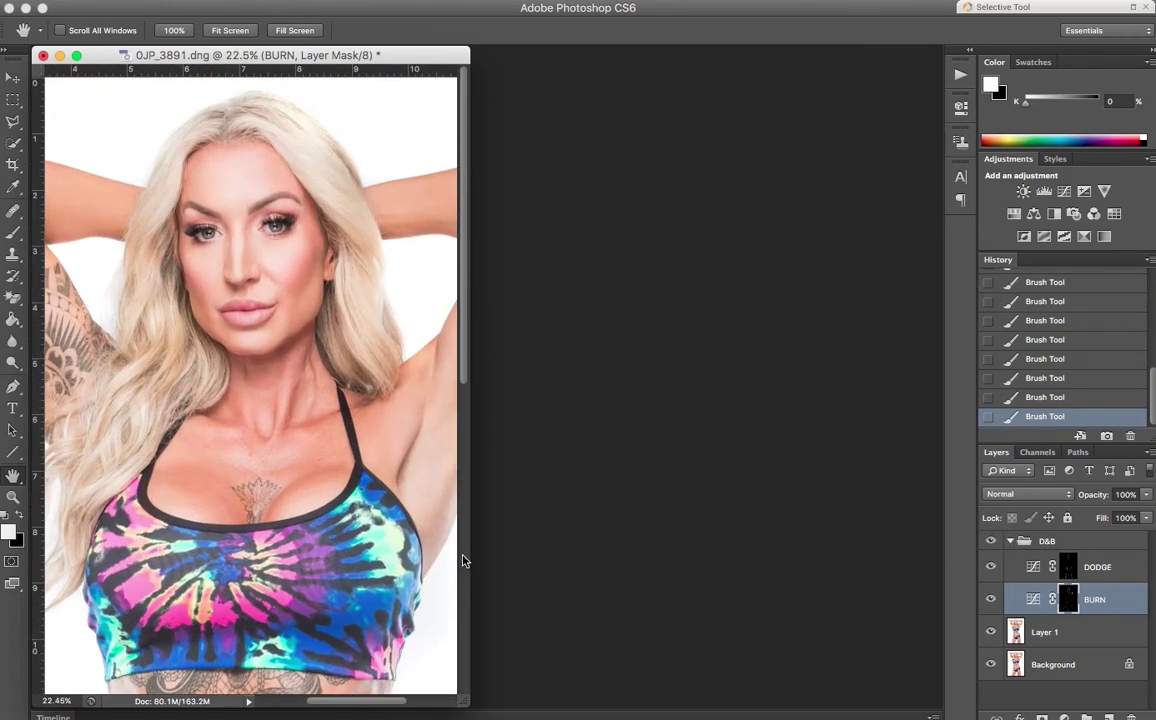
pyautogui.moveTo(473, 713); pyautogui.dragTo(823, 710)
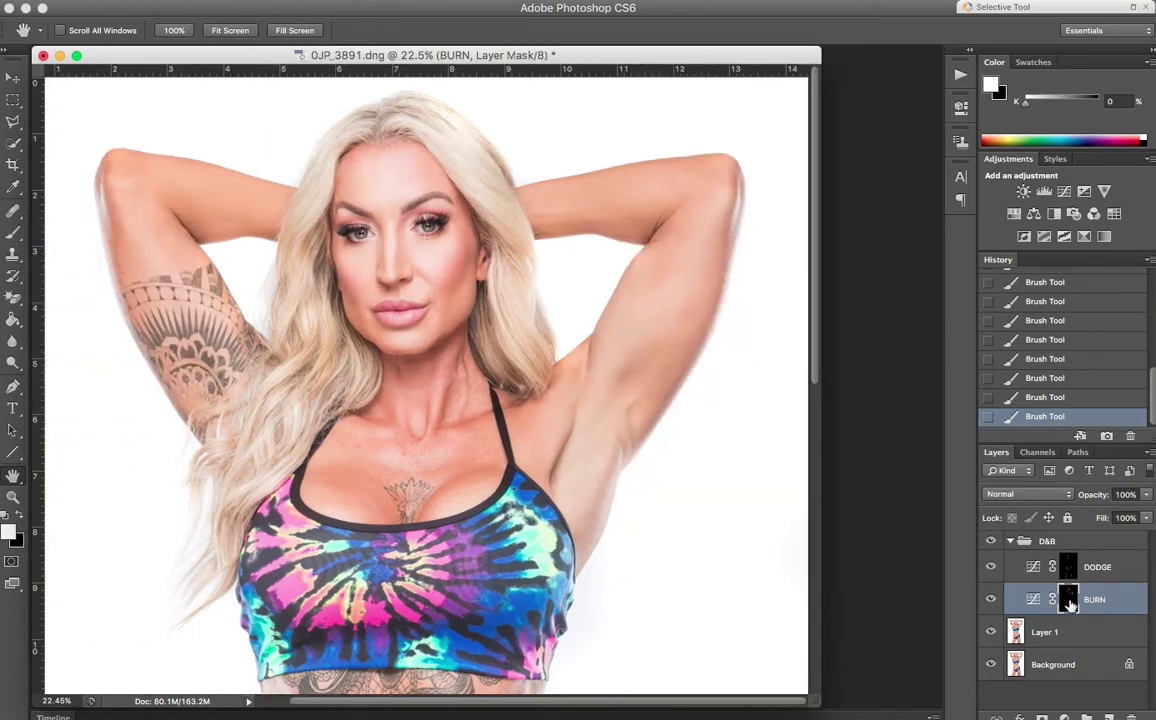
pyautogui.press('b')
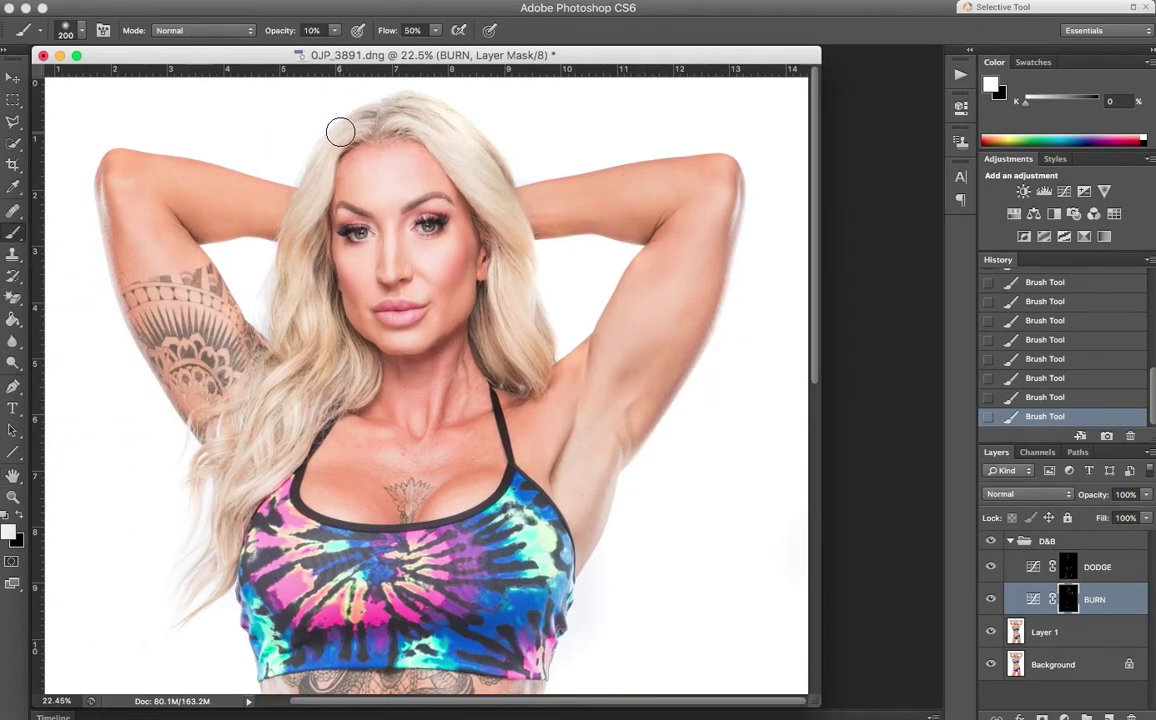
pyautogui.moveTo(297, 328)
pyautogui.mouseDown()
pyautogui.moveTo(284, 322)
pyautogui.moveTo(317, 380)
pyautogui.moveTo(282, 407)
pyautogui.moveTo(192, 530)
pyautogui.mouseUp()
pyautogui.moveTo(478, 180)
pyautogui.mouseDown()
pyautogui.moveTo(544, 321)
pyautogui.moveTo(516, 230)
pyautogui.moveTo(529, 331)
pyautogui.moveTo(512, 303)
pyautogui.moveTo(522, 331)
pyautogui.moveTo(488, 176)
pyautogui.moveTo(429, 119)
pyautogui.moveTo(372, 117)
pyautogui.mouseUp()
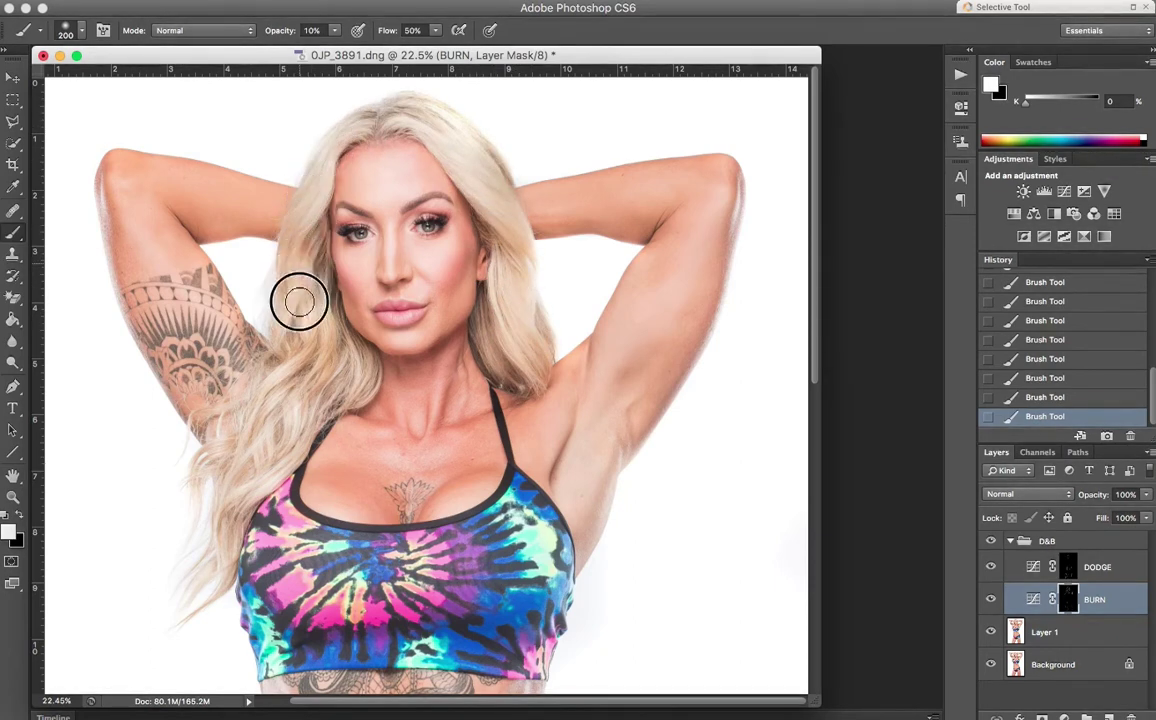
# Dodge the hair on the DODGE mask and enlarge the brush to 600 px for the broad areas of the upper body.
pyautogui.click(1066, 568)
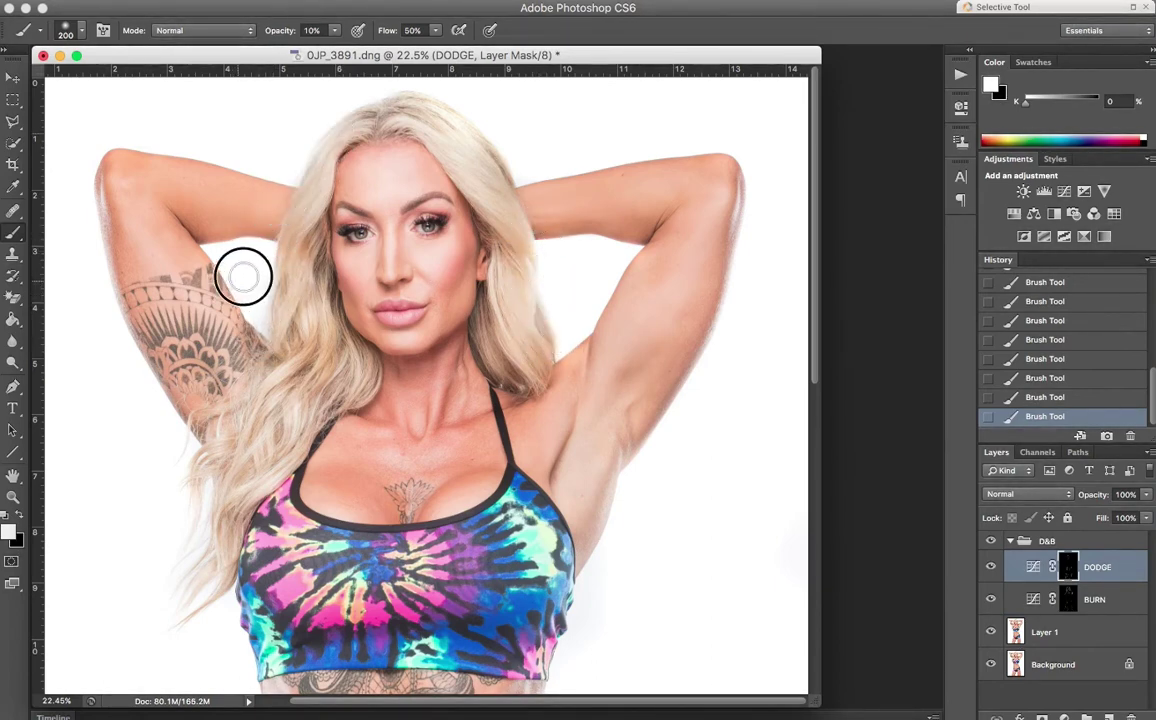
pyautogui.press(']')
pyautogui.press(']')
pyautogui.press(']')
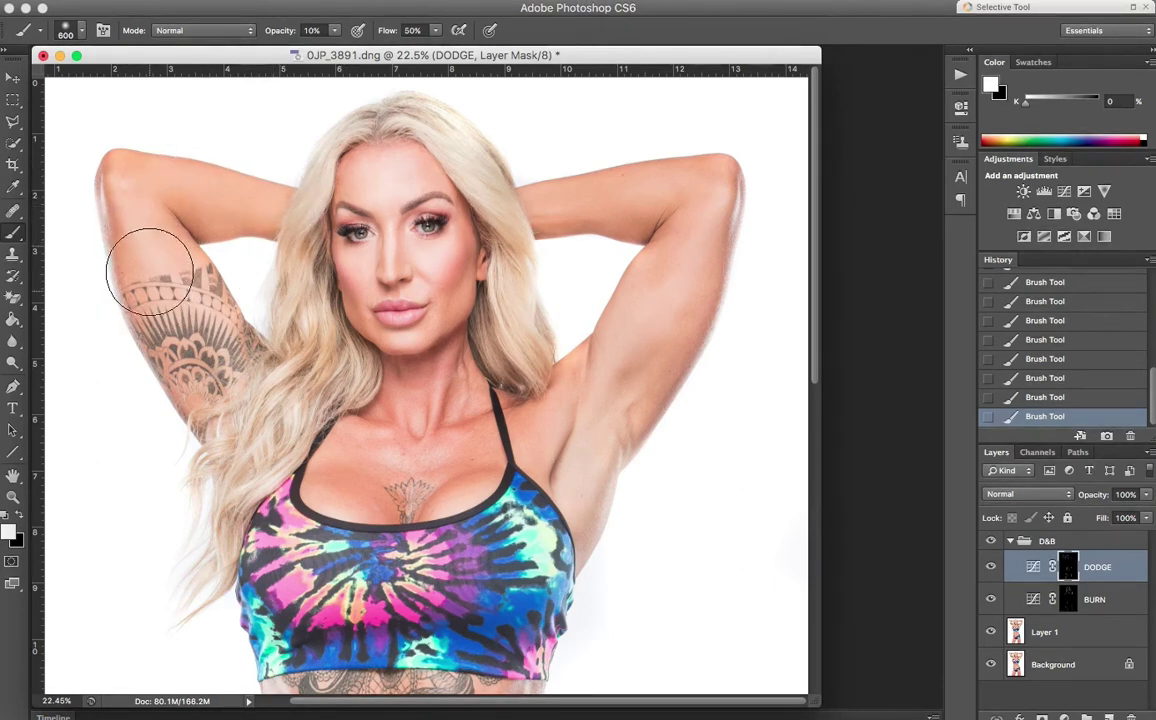
# Dodge broad areas of the abdomen on the DODGE mask with the brush reduced to 400 px.
pyautogui.scroll(-10, 170, 260)
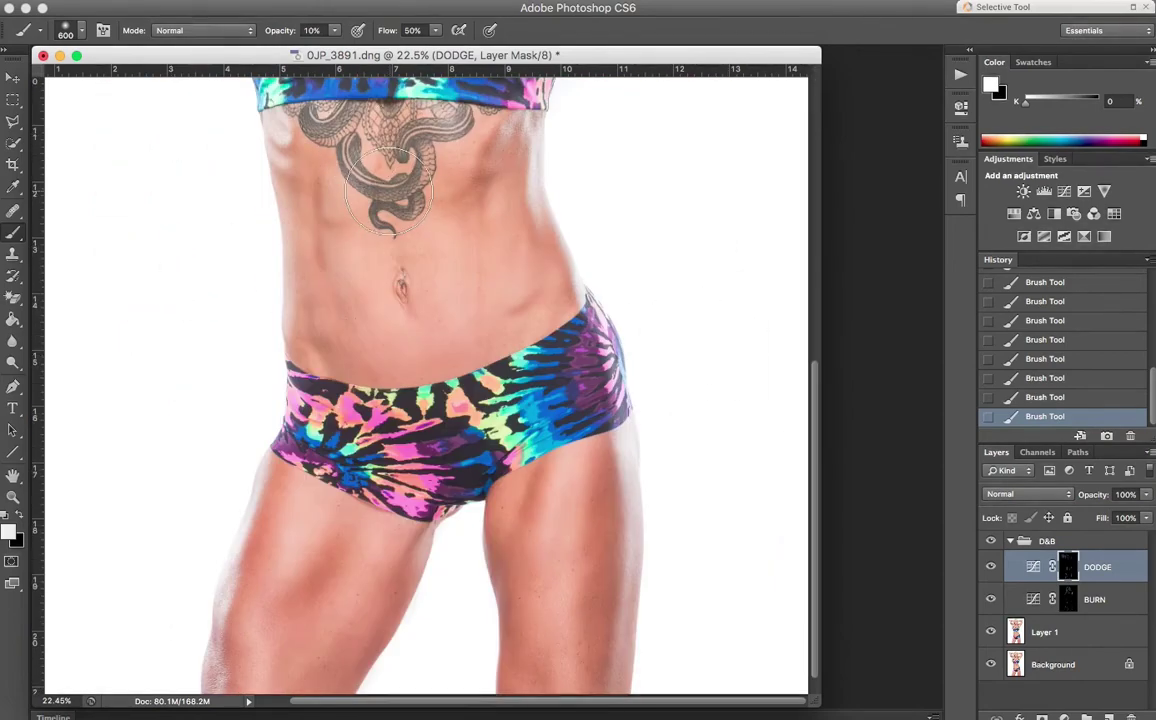
pyautogui.press('[')
pyautogui.press('[')
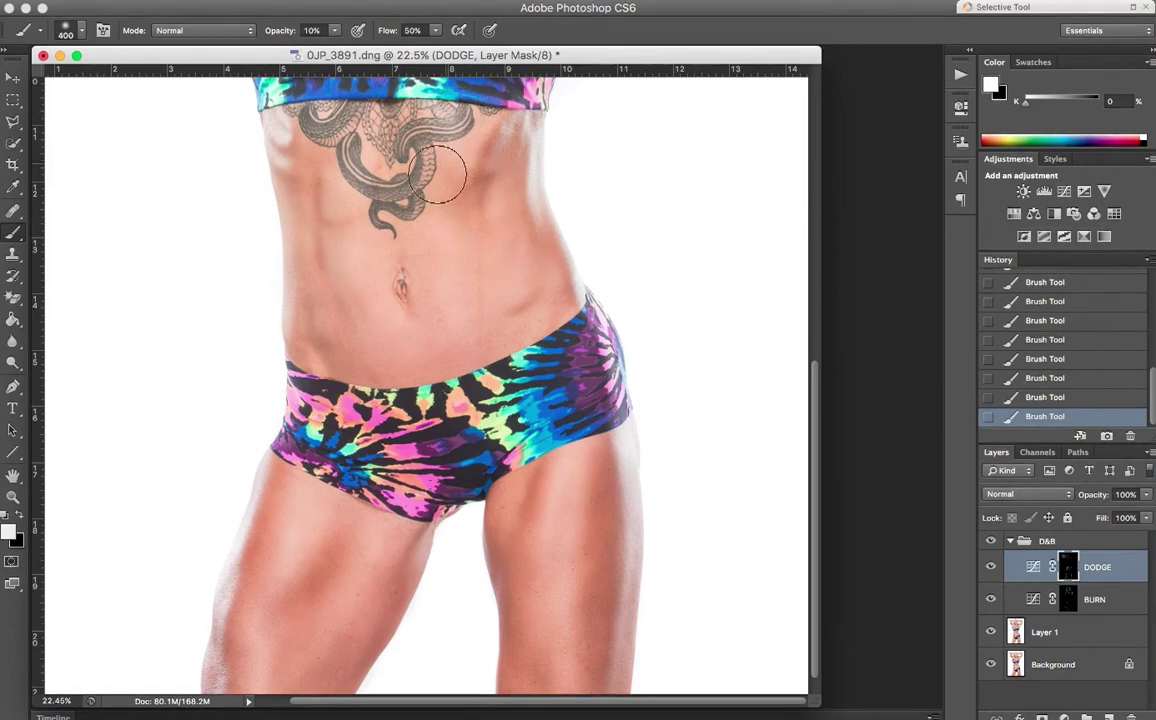
# Dodge the forehead and the temple on the DODGE mask with an 80 px brush at 10% opacity.
pyautogui.scroll(10, 435, 180)
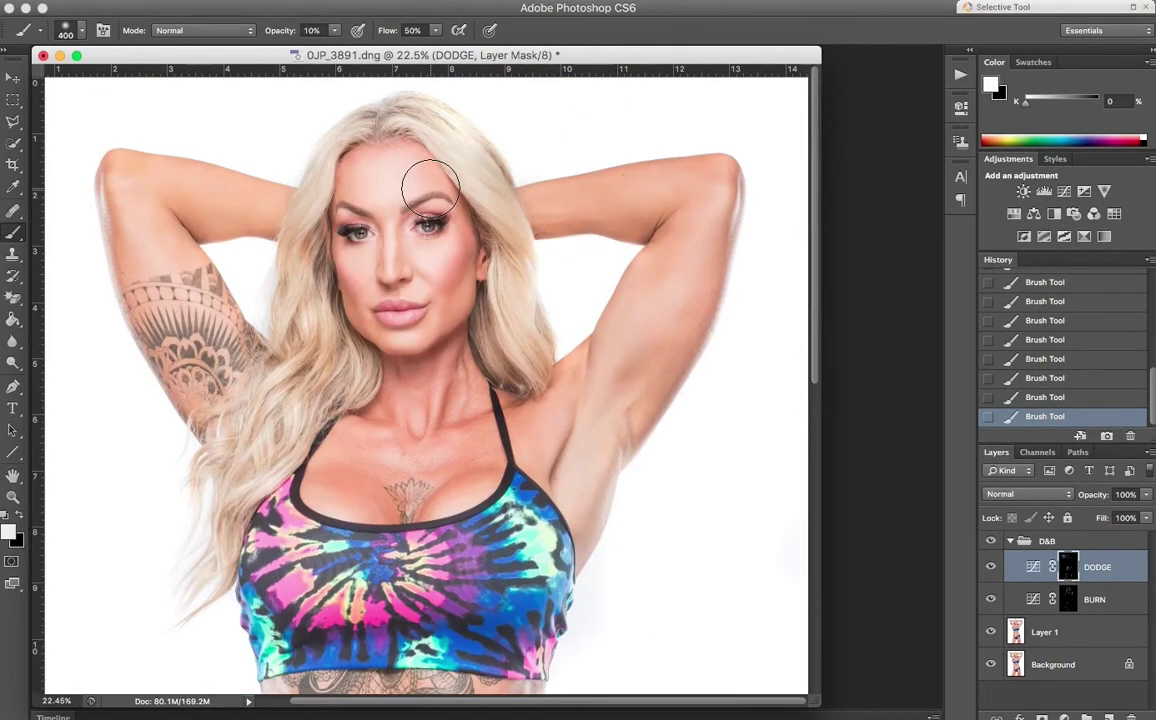
pyautogui.scroll(9, 431, 188)
pyautogui.scroll(10, 431, 187)
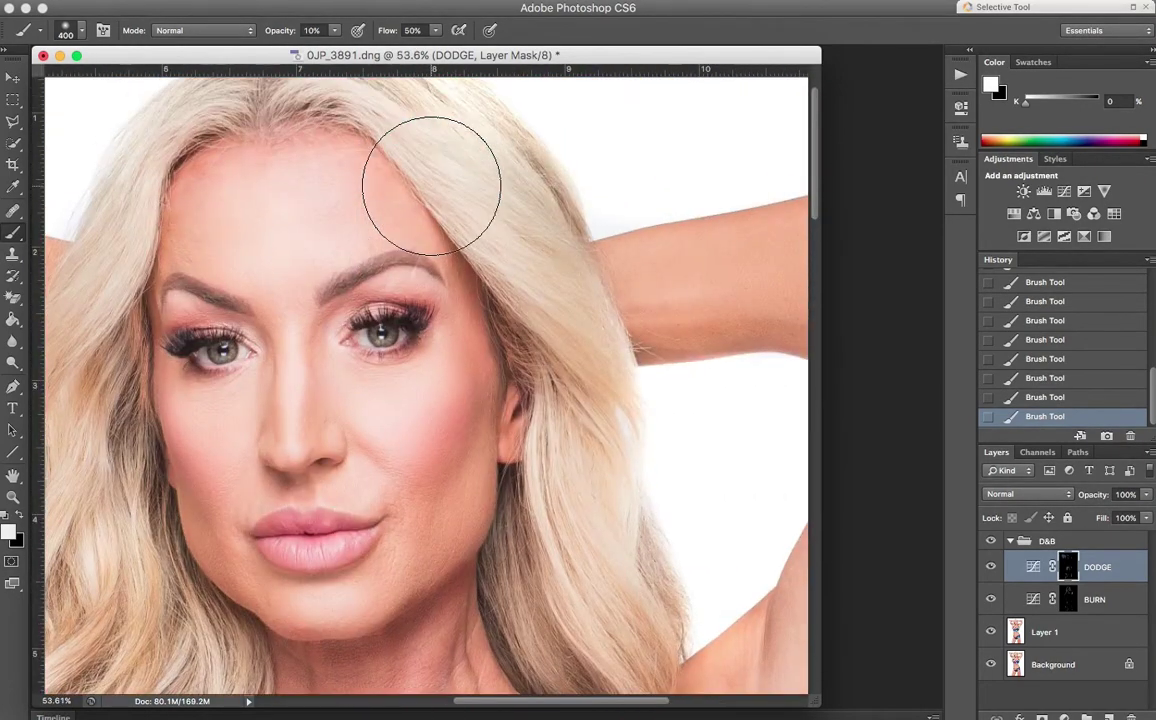
pyautogui.scroll(1, 344, 303)
pyautogui.hscroll(-3, 348, 296)
pyautogui.press('[')
pyautogui.press('[')
pyautogui.press('[')
pyautogui.press('[')
pyautogui.press('[')
pyautogui.press('[')
pyautogui.moveTo(269, 143)
pyautogui.mouseDown()
pyautogui.moveTo(314, 137)
pyautogui.moveTo(272, 140)
pyautogui.moveTo(259, 158)
pyautogui.moveTo(339, 135)
pyautogui.moveTo(395, 120)
pyautogui.mouseUp()
pyautogui.moveTo(533, 265); pyautogui.dragTo(553, 320)
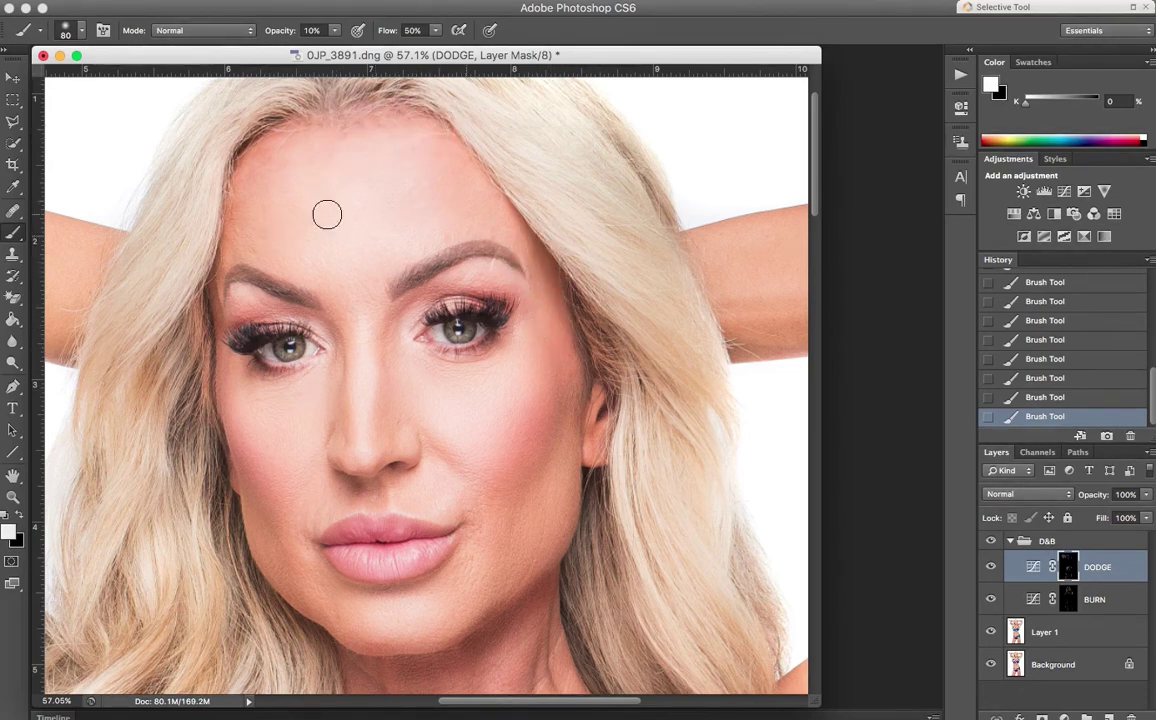
# Burn the brow area of the face on the BURN mask with the 80 px brush at 10% opacity.
pyautogui.scroll(-3, 278, 606)
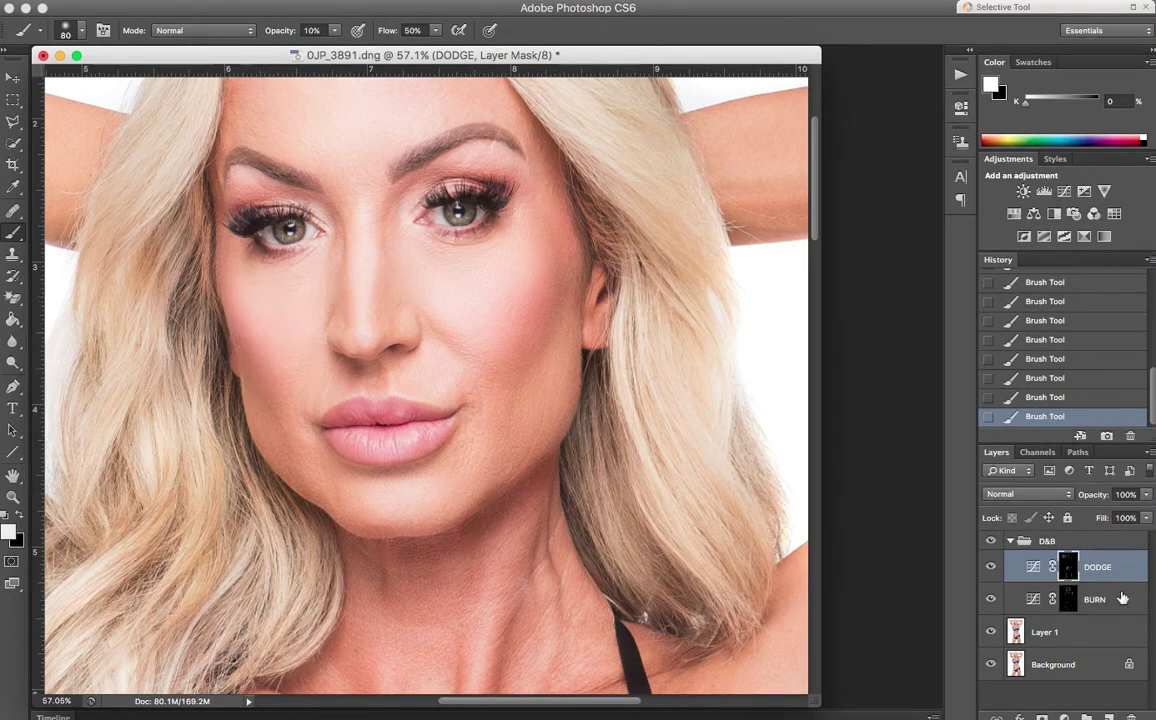
pyautogui.click(1066, 599)
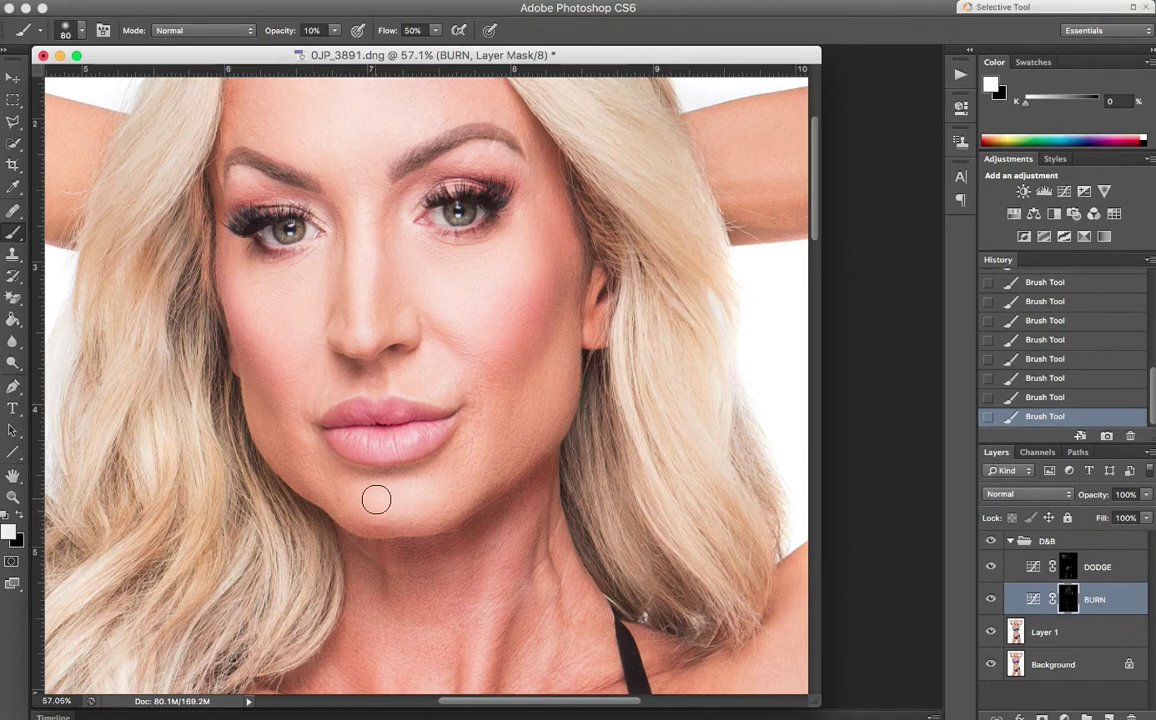
pyautogui.scroll(3, 378, 500)
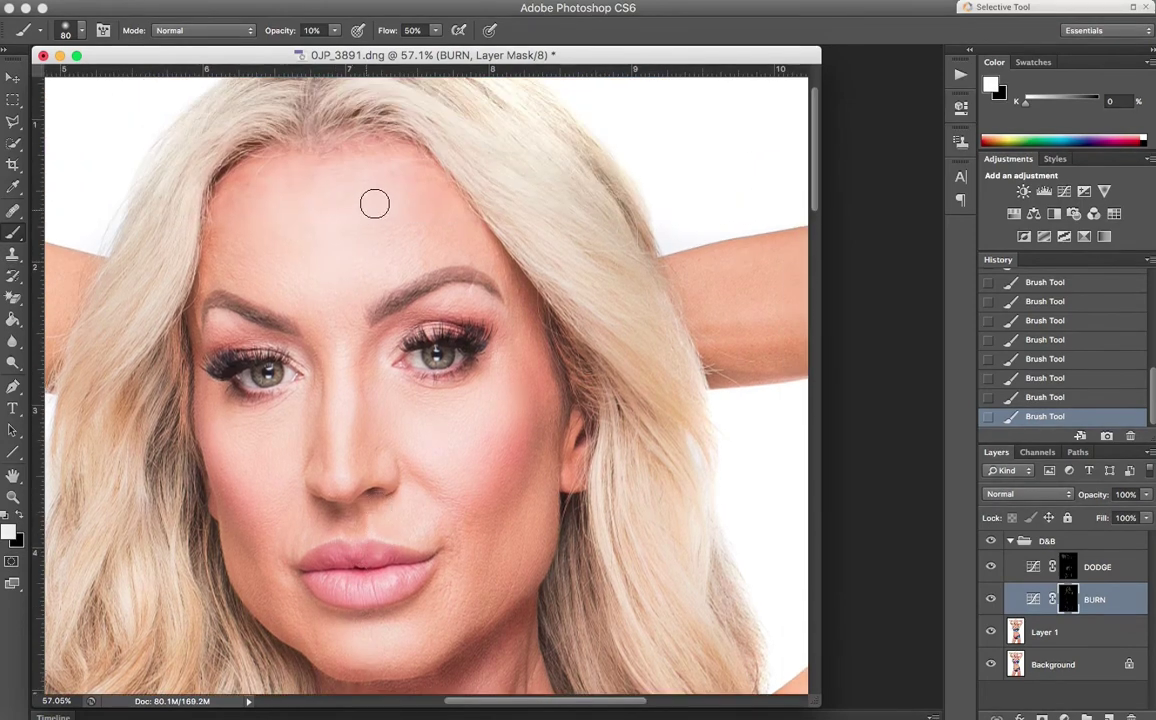
pyautogui.moveTo(408, 258)
pyautogui.mouseDown()
pyautogui.moveTo(302, 284)
pyautogui.moveTo(380, 296)
pyautogui.mouseUp()
pyautogui.doubleClick(14, 477)
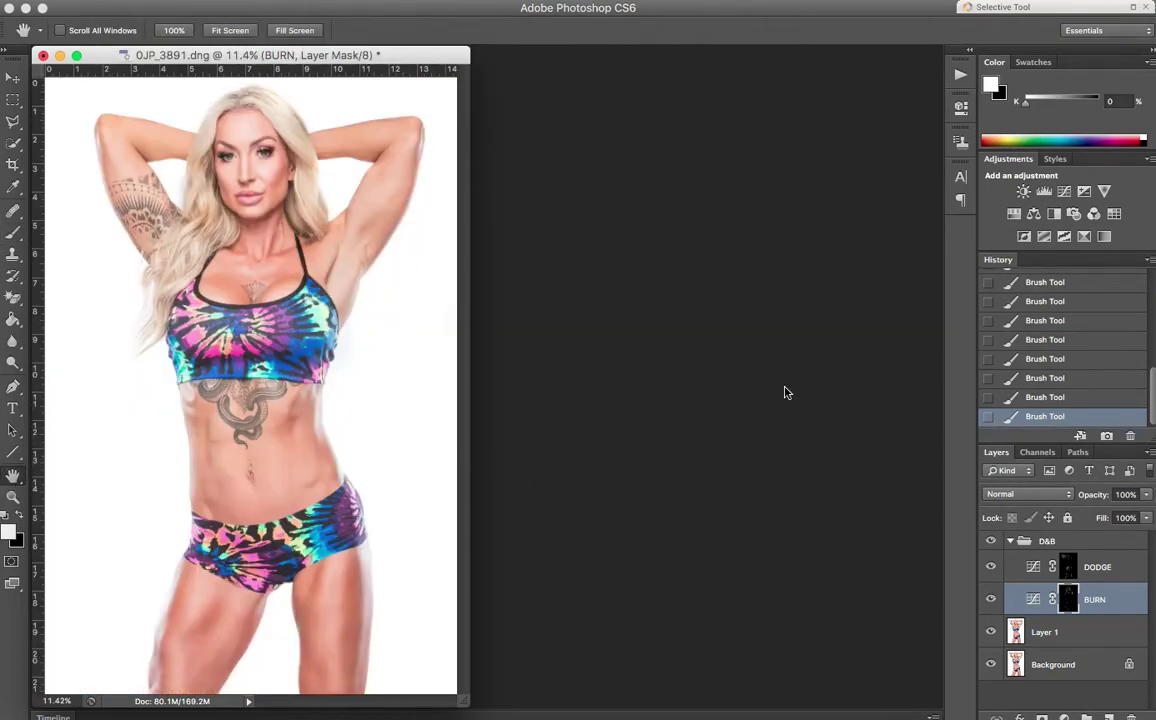
# Dodge the untattooed raised arm beside the hair on the DODGE mask with the brush enlarged to 300 px.
pyautogui.click(1071, 576)
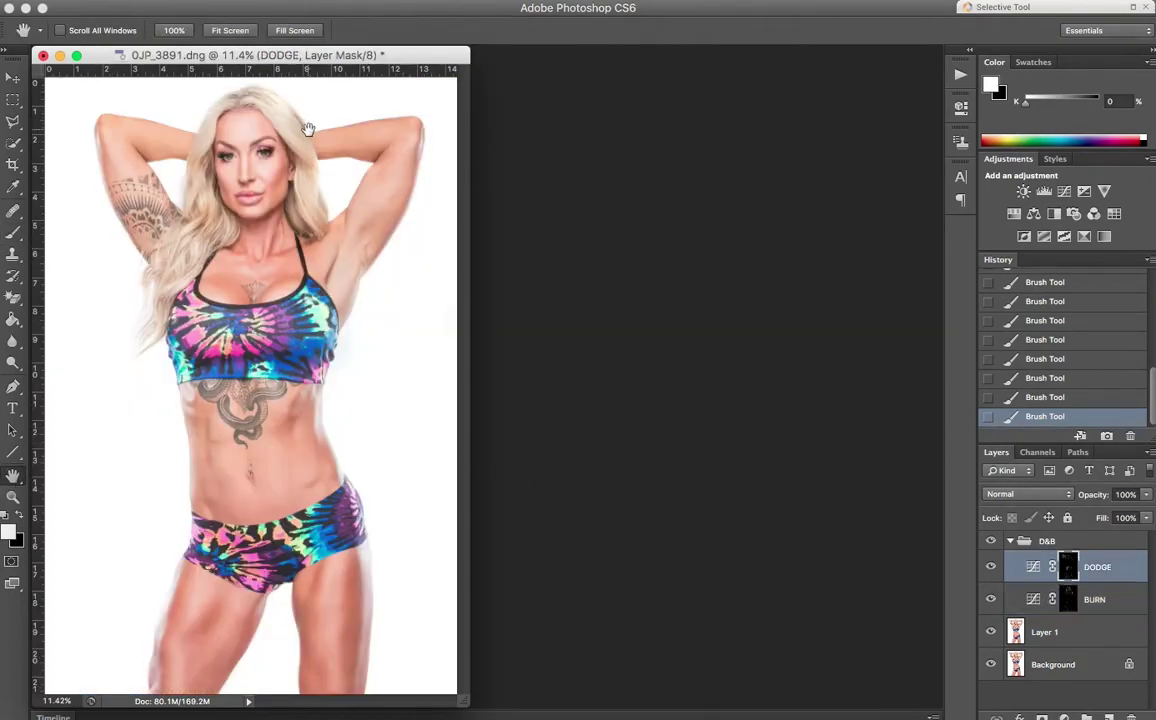
pyautogui.press('b')
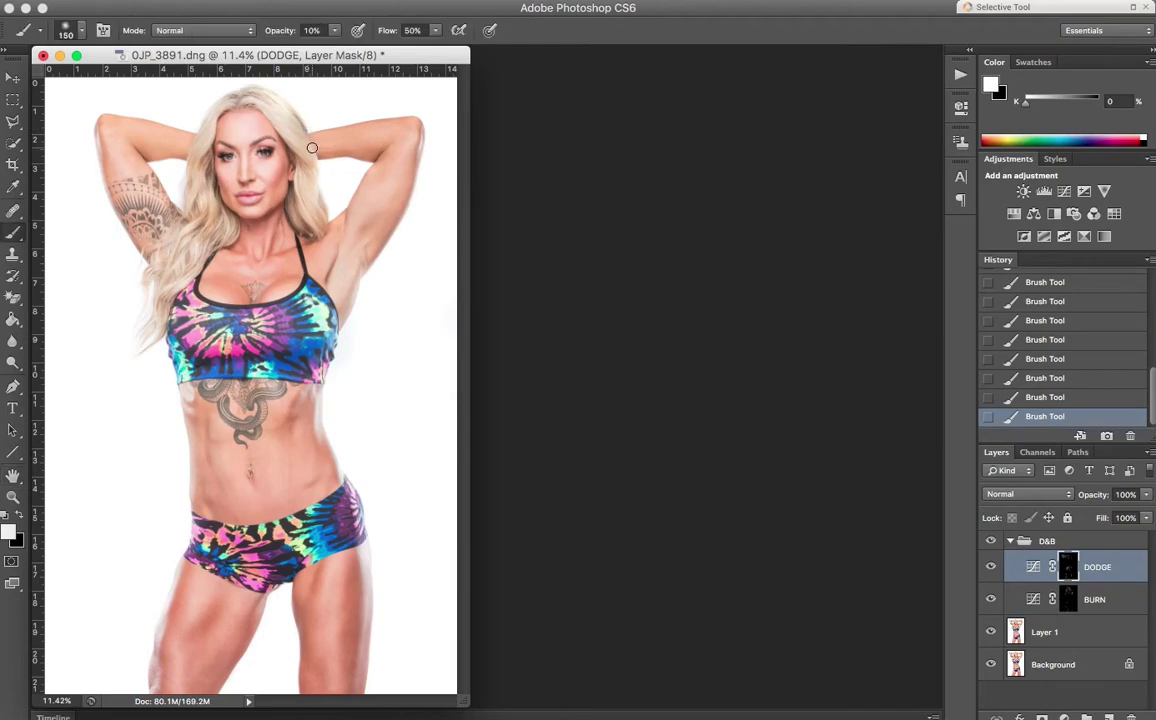
pyautogui.moveTo(312, 148)
pyautogui.mouseDown()
pyautogui.moveTo(401, 135)
pyautogui.moveTo(369, 154)
pyautogui.moveTo(414, 131)
pyautogui.moveTo(383, 122)
pyautogui.moveTo(410, 126)
pyautogui.moveTo(379, 134)
pyautogui.moveTo(404, 179)
pyautogui.moveTo(360, 225)
pyautogui.mouseUp()
# Compare the full figure before and after by repeatedly hiding and showing the D&B group.
pyautogui.click(990, 541)
pyautogui.click(990, 541)
pyautogui.click(990, 541)
pyautogui.click(990, 541)
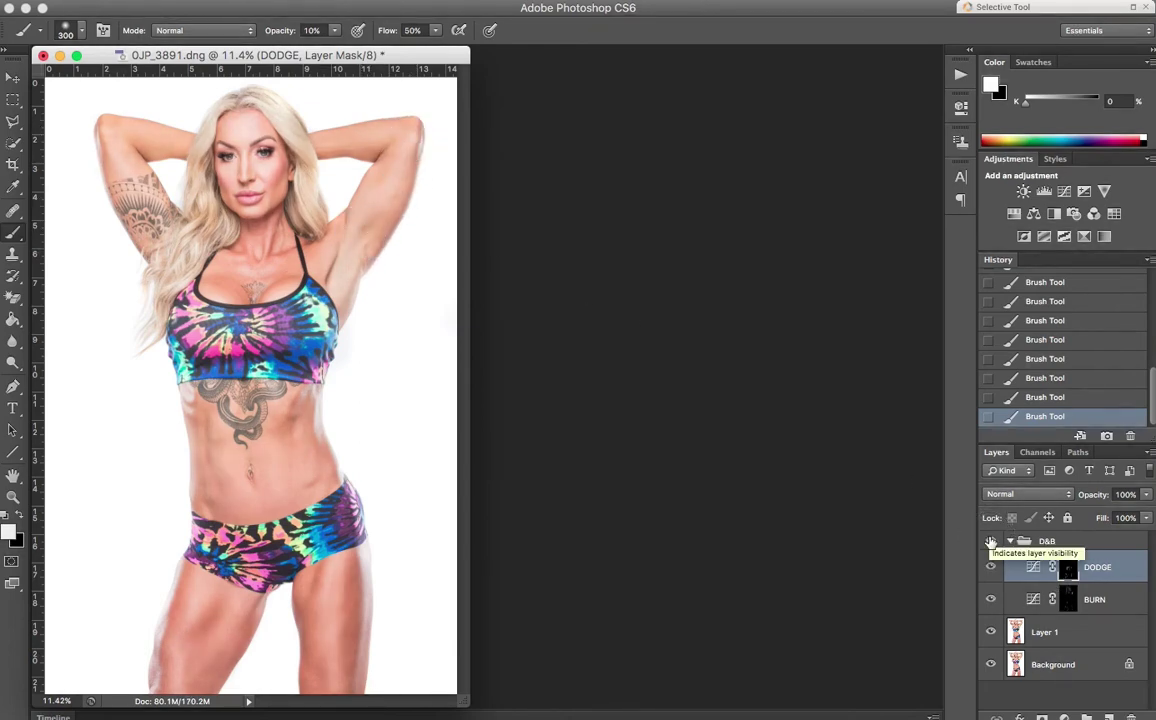
pyautogui.click(990, 541)
pyautogui.click(990, 541)
pyautogui.click(990, 541)
pyautogui.click(990, 541)
pyautogui.click(990, 541)
pyautogui.click(990, 541)
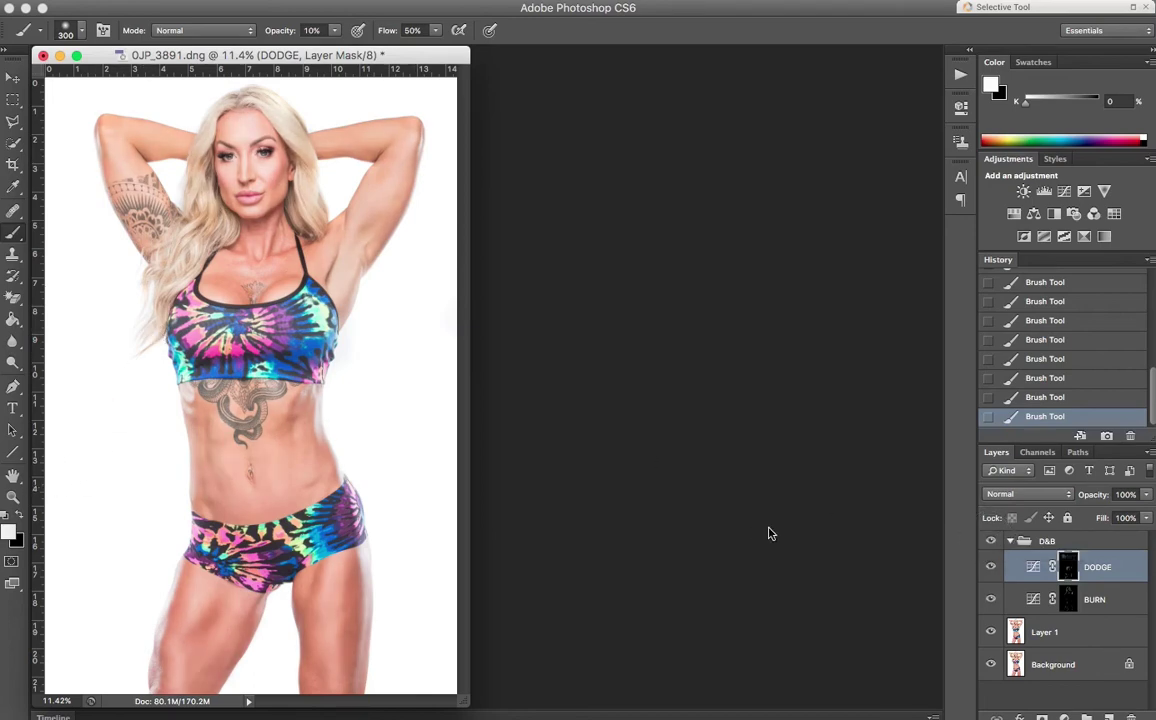
# Lower the BURN layer's opacity to 67%.
pyautogui.click(1120, 601)
pyautogui.click(1147, 495)
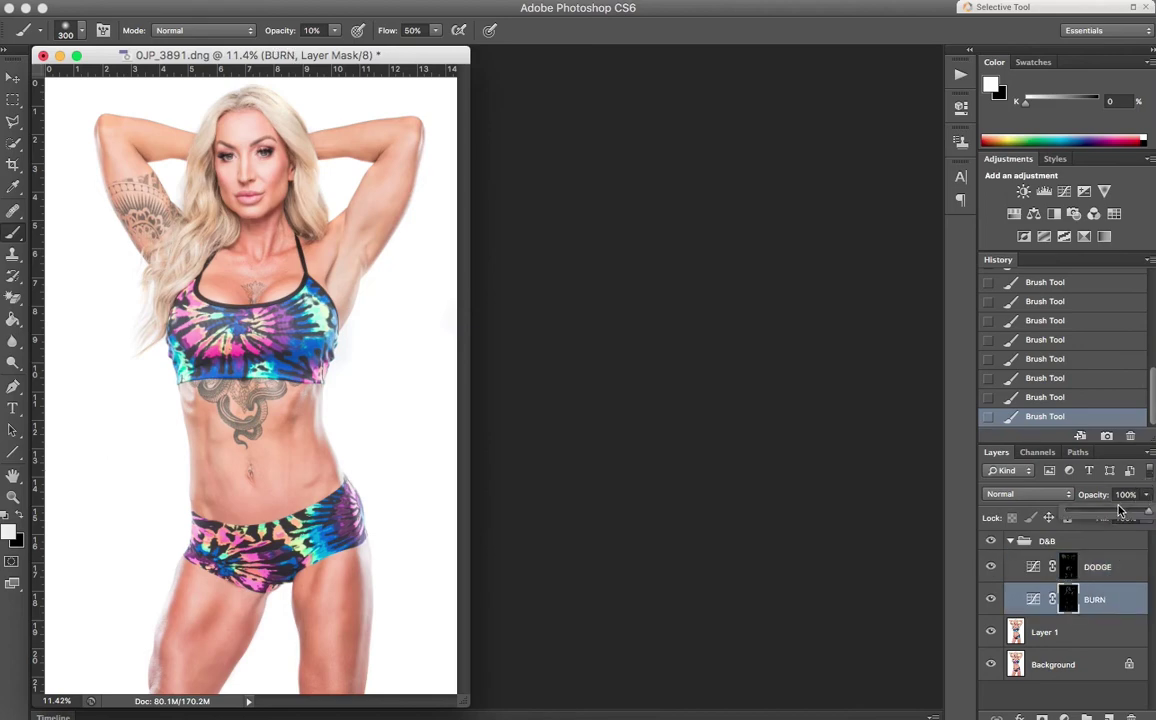
pyautogui.moveTo(1119, 511); pyautogui.dragTo(1122, 510)
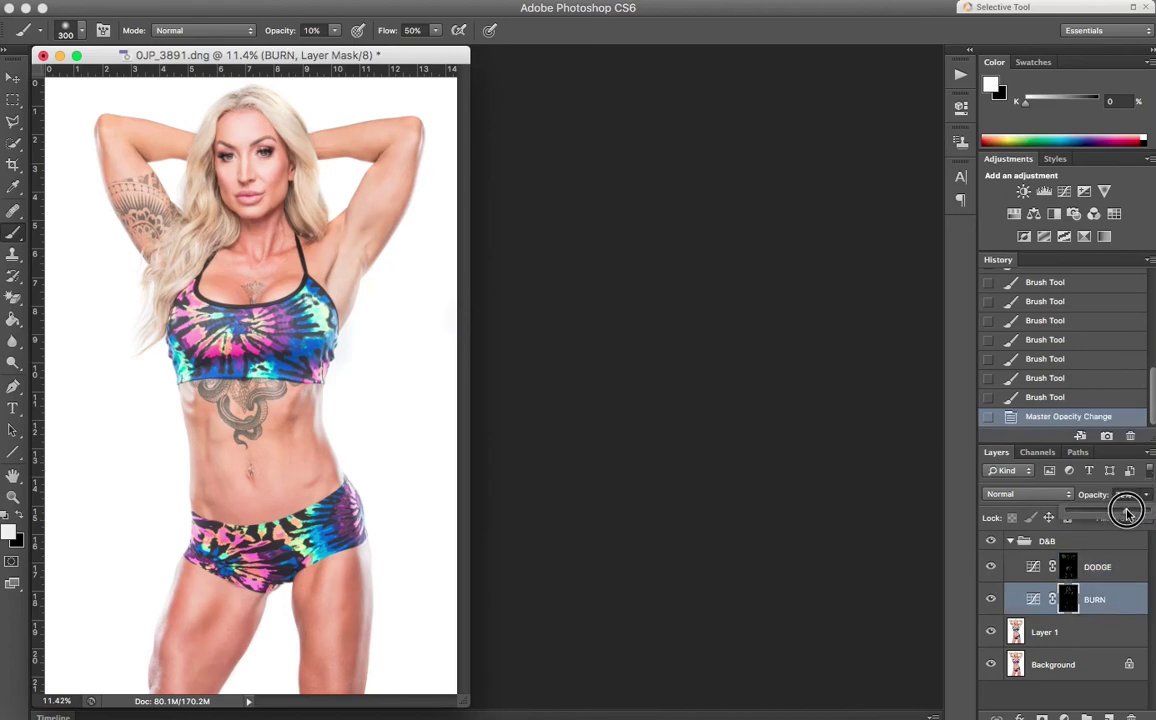
# Examine the abdomen up close with the BURN layer hidden and shown.
pyautogui.click(13, 497)
pyautogui.moveTo(208, 435); pyautogui.dragTo(309, 626)
pyautogui.click(991, 600)
pyautogui.click(992, 601)
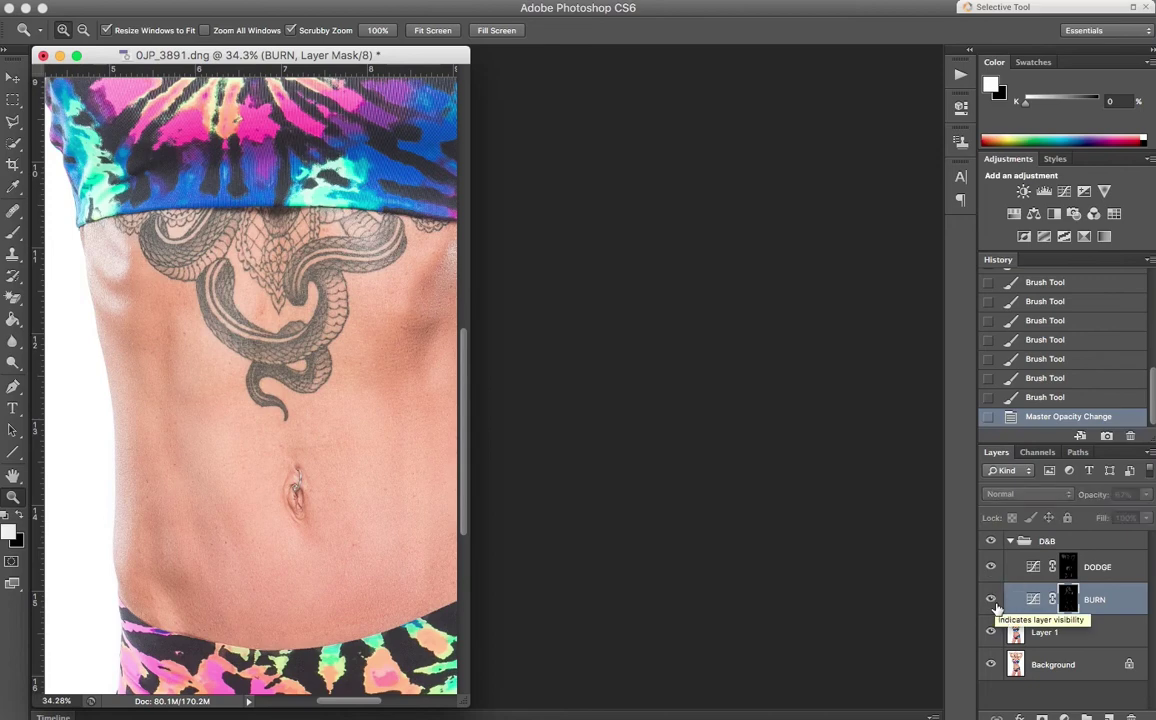
pyautogui.doubleClick(14, 478)
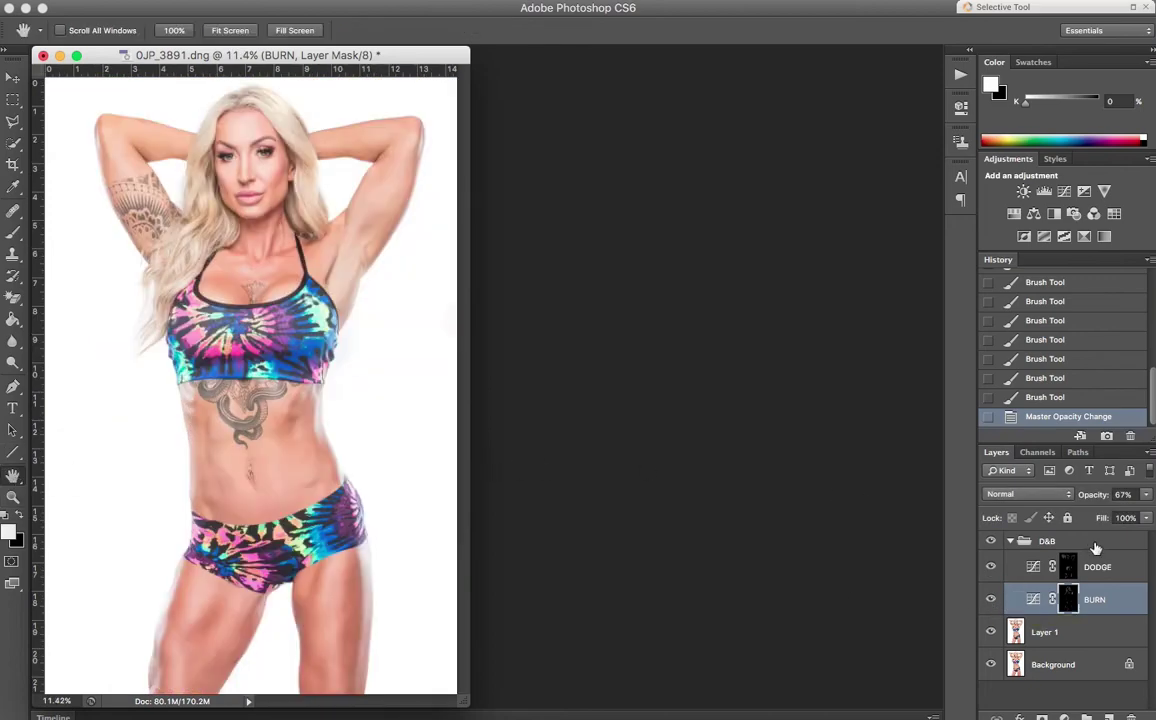
# Dodge the upper chest on both sides on the DODGE mask with a 125 px brush at 10% opacity.
pyautogui.click(1071, 569)
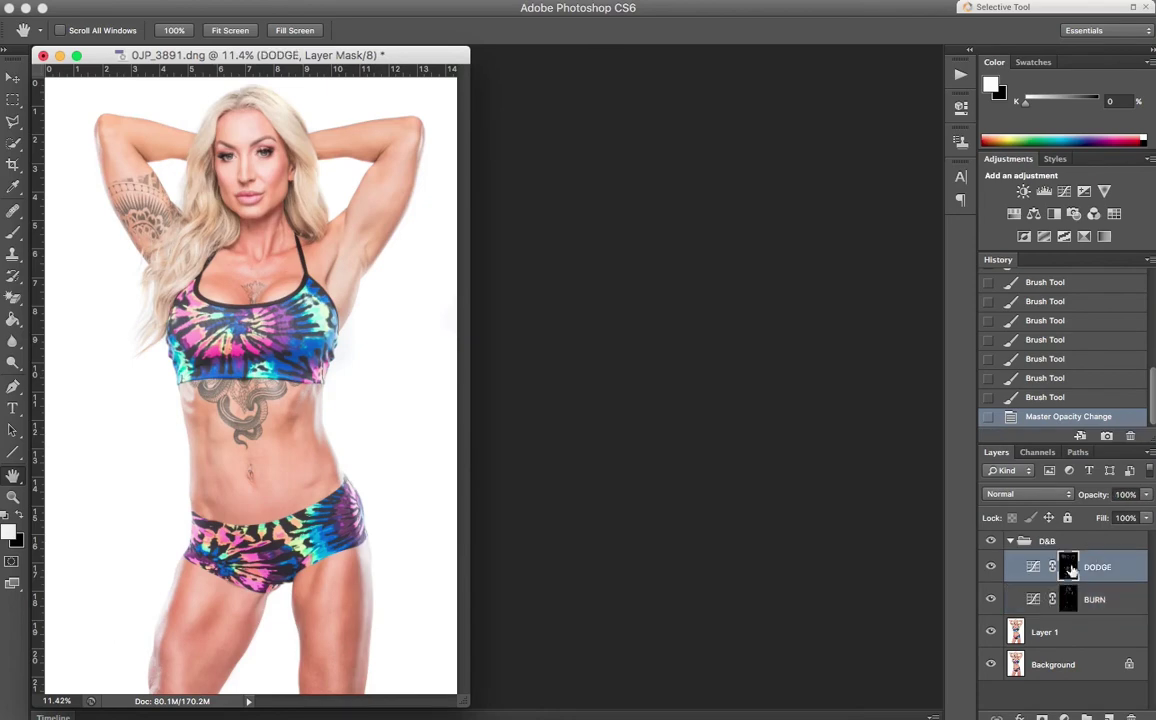
pyautogui.click(12, 497)
pyautogui.click(245, 262)
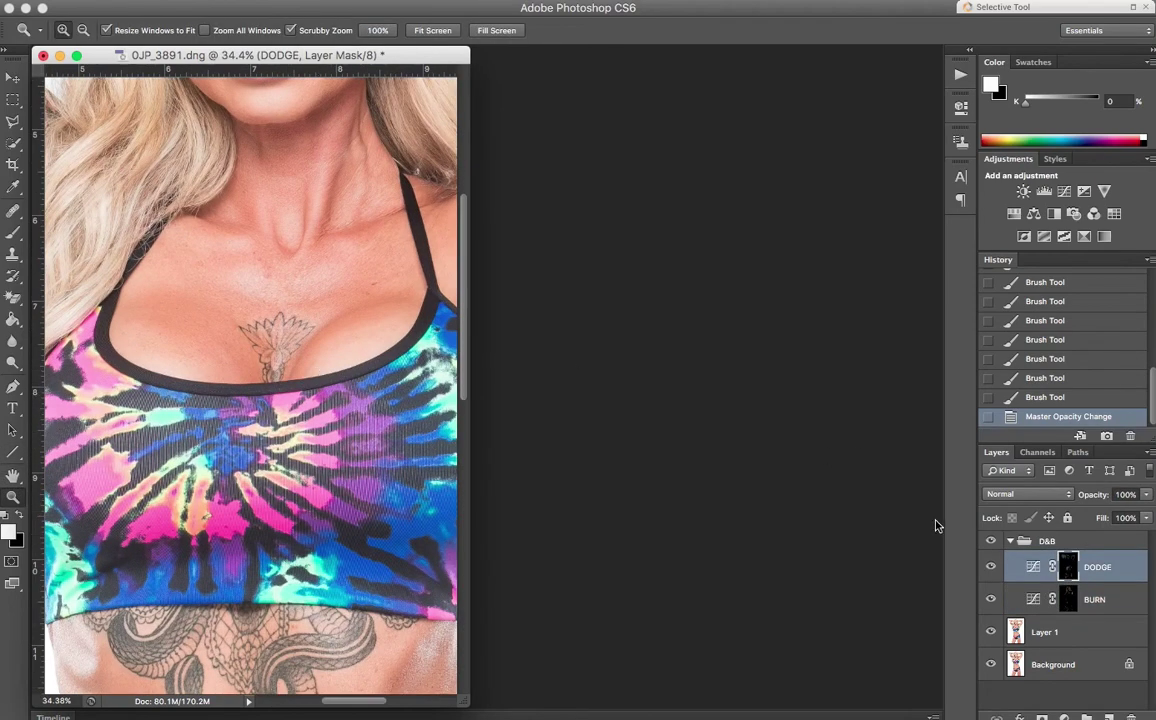
pyautogui.click(1073, 605)
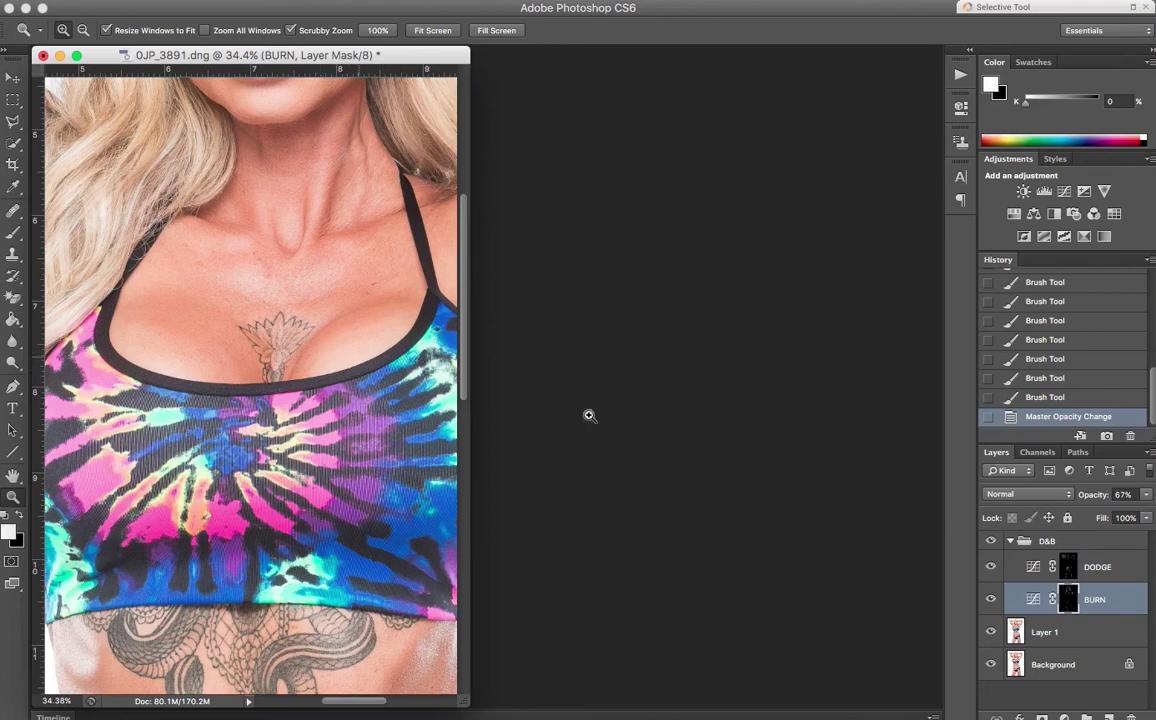
pyautogui.click(1081, 567)
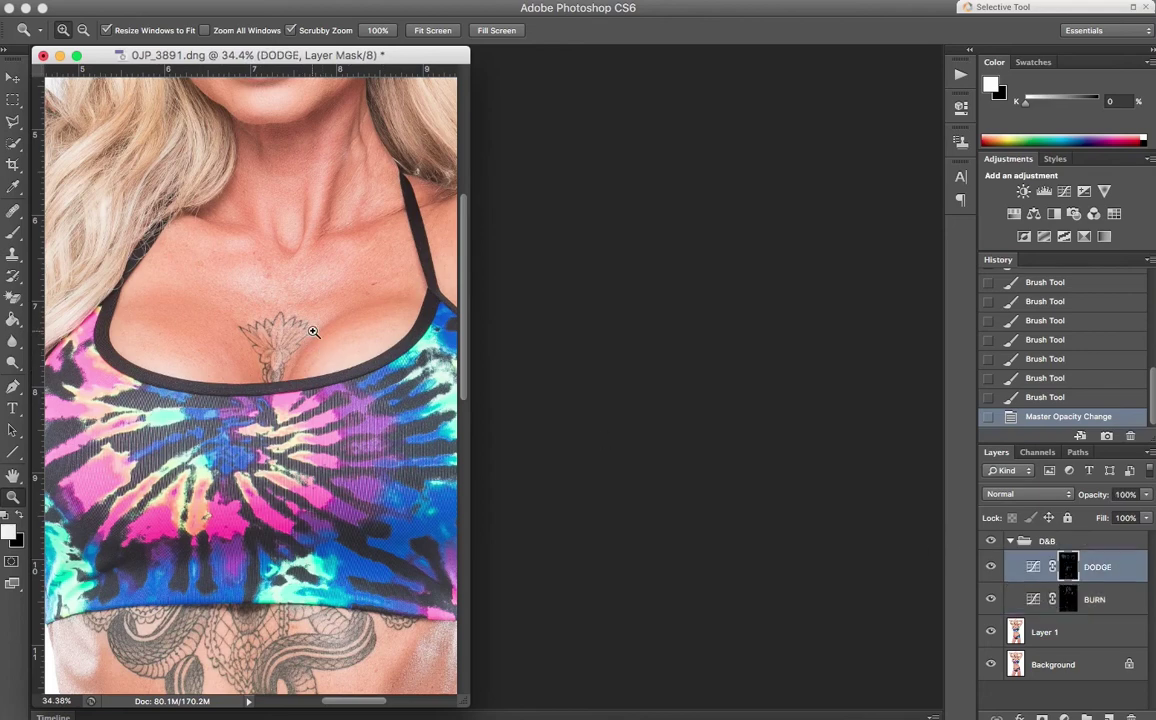
pyautogui.press('b')
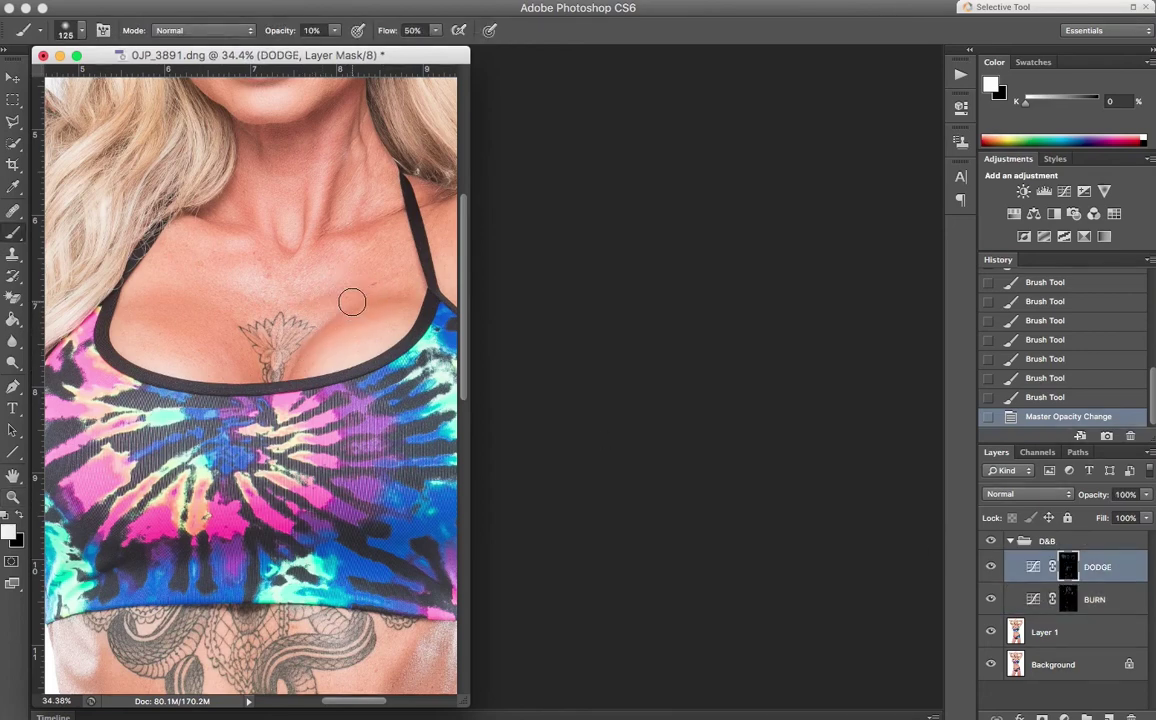
pyautogui.moveTo(391, 306)
pyautogui.mouseDown()
pyautogui.moveTo(332, 309)
pyautogui.moveTo(288, 360)
pyautogui.moveTo(346, 304)
pyautogui.moveTo(294, 361)
pyautogui.moveTo(384, 304)
pyautogui.mouseUp()
pyautogui.rightClick(183, 320)
pyautogui.click(181, 291)
pyautogui.rightClick(168, 308)
pyautogui.click(176, 292)
pyautogui.moveTo(176, 292)
pyautogui.mouseDown()
pyautogui.moveTo(218, 343)
pyautogui.moveTo(145, 298)
pyautogui.moveTo(235, 359)
pyautogui.moveTo(137, 305)
pyautogui.moveTo(272, 372)
pyautogui.moveTo(211, 325)
pyautogui.moveTo(239, 392)
pyautogui.moveTo(208, 329)
pyautogui.moveTo(304, 332)
pyautogui.moveTo(287, 363)
pyautogui.moveTo(380, 302)
pyautogui.mouseUp()
# Burn the lower chest along the top's neckline on the BURN mask with the 125 px brush.
pyautogui.click(1028, 596)
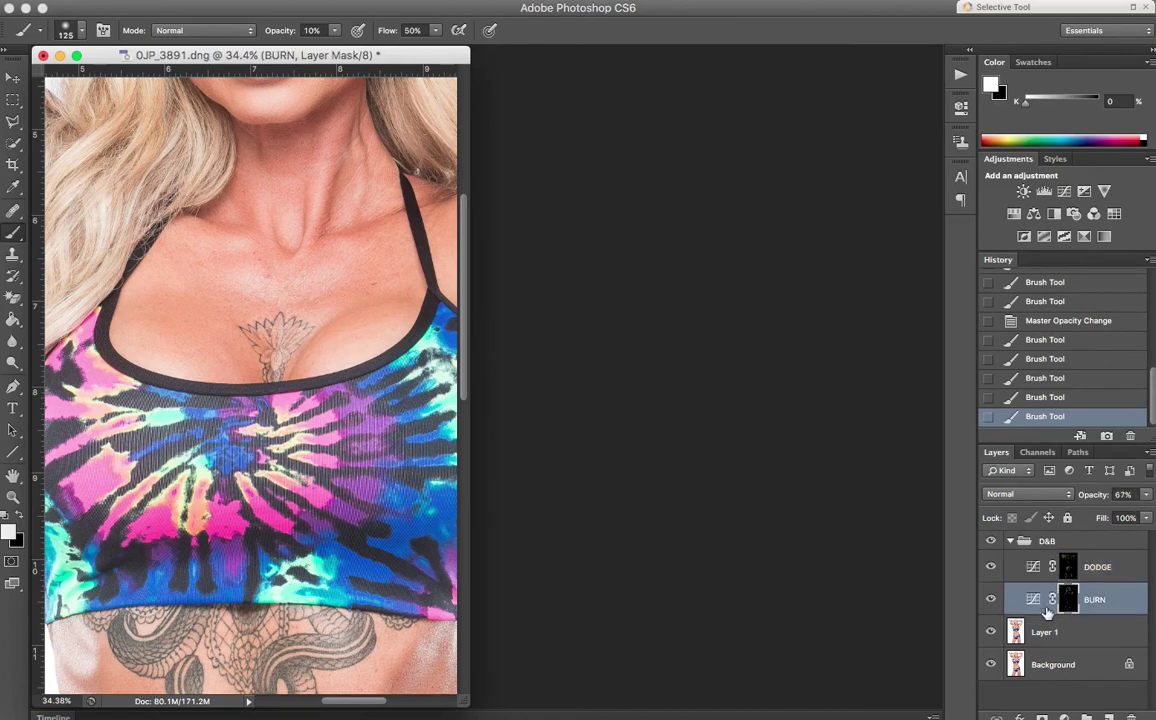
pyautogui.moveTo(165, 359)
pyautogui.mouseDown()
pyautogui.moveTo(140, 358)
pyautogui.moveTo(181, 379)
pyautogui.moveTo(168, 362)
pyautogui.mouseUp()
pyautogui.moveTo(330, 371)
pyautogui.mouseDown()
pyautogui.moveTo(418, 325)
pyautogui.moveTo(300, 330)
pyautogui.mouseUp()
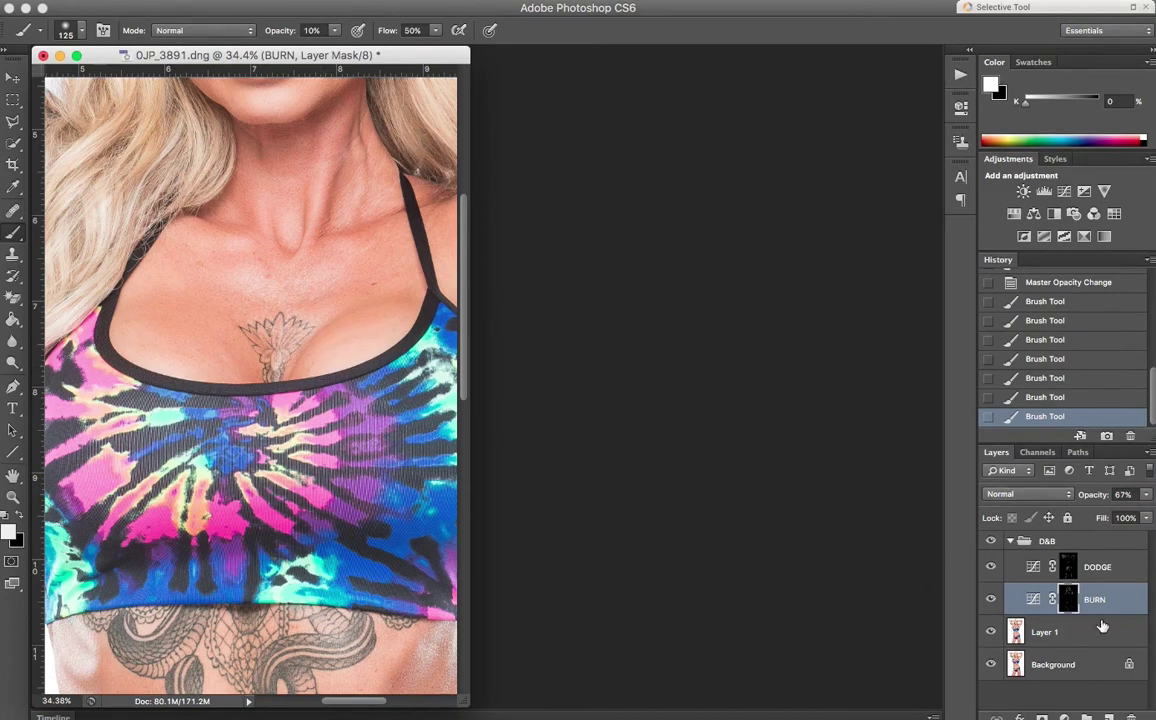
# Add a Curves adjustment layer above BURN and darken its RGB curve at input 71, output 44.
pyautogui.click(1070, 713)
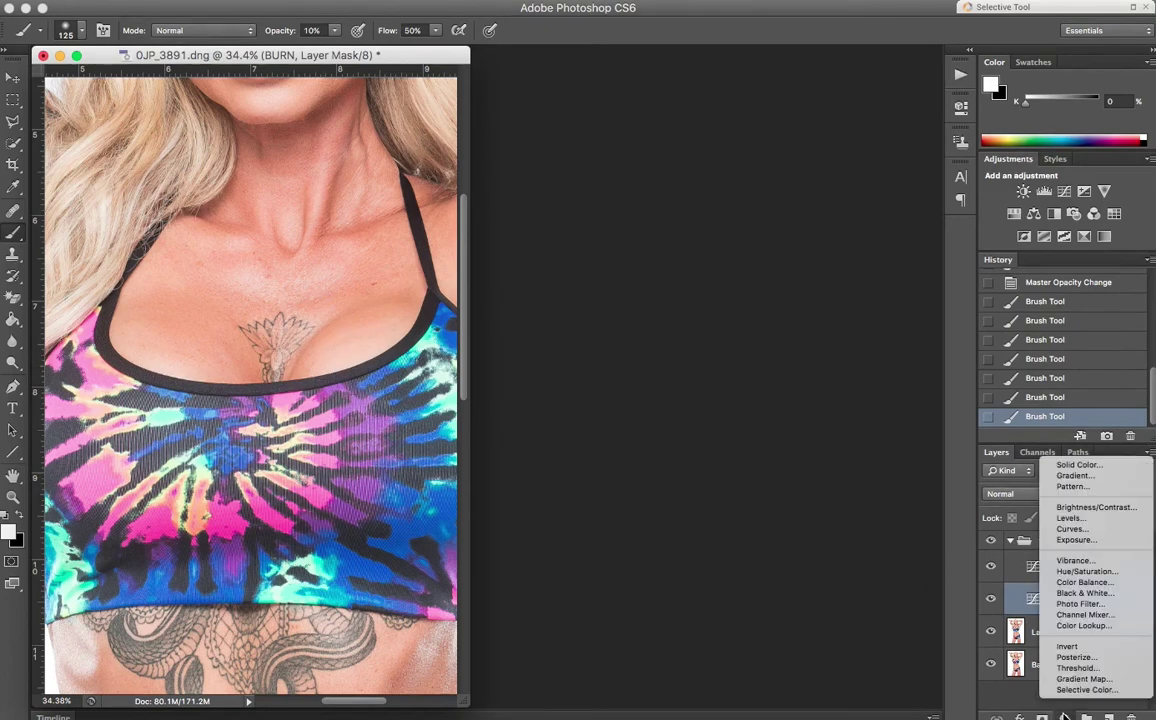
pyautogui.click(1086, 532)
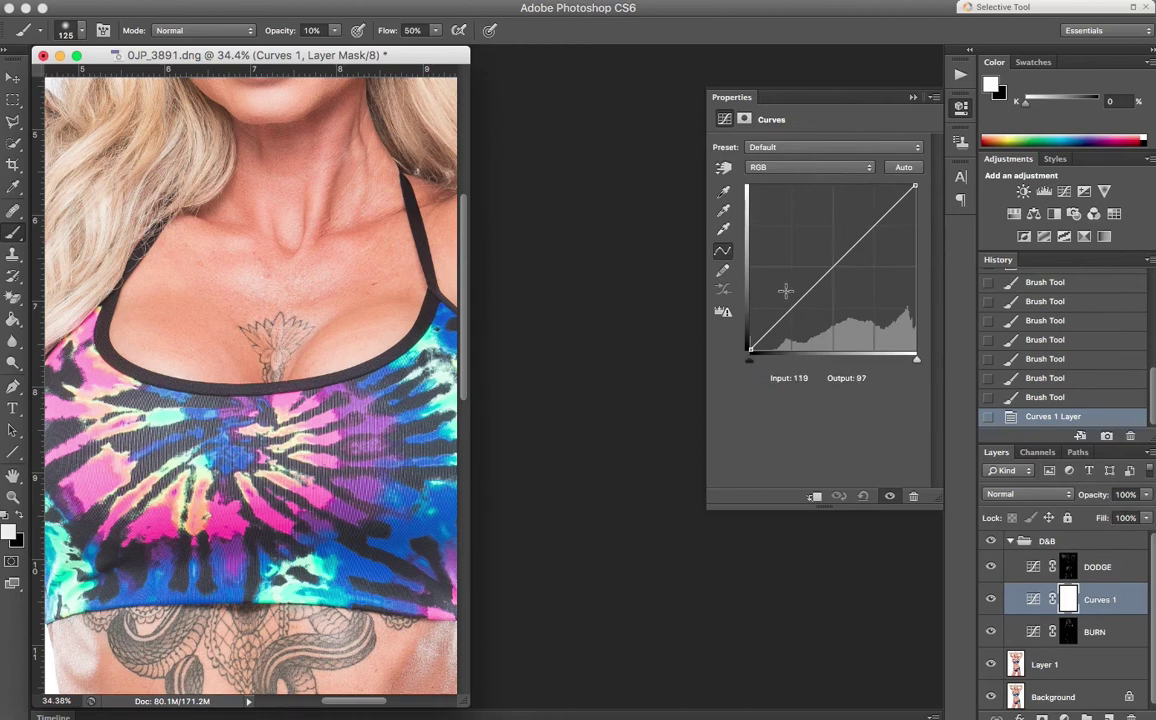
pyautogui.moveTo(791, 312); pyautogui.dragTo(797, 321)
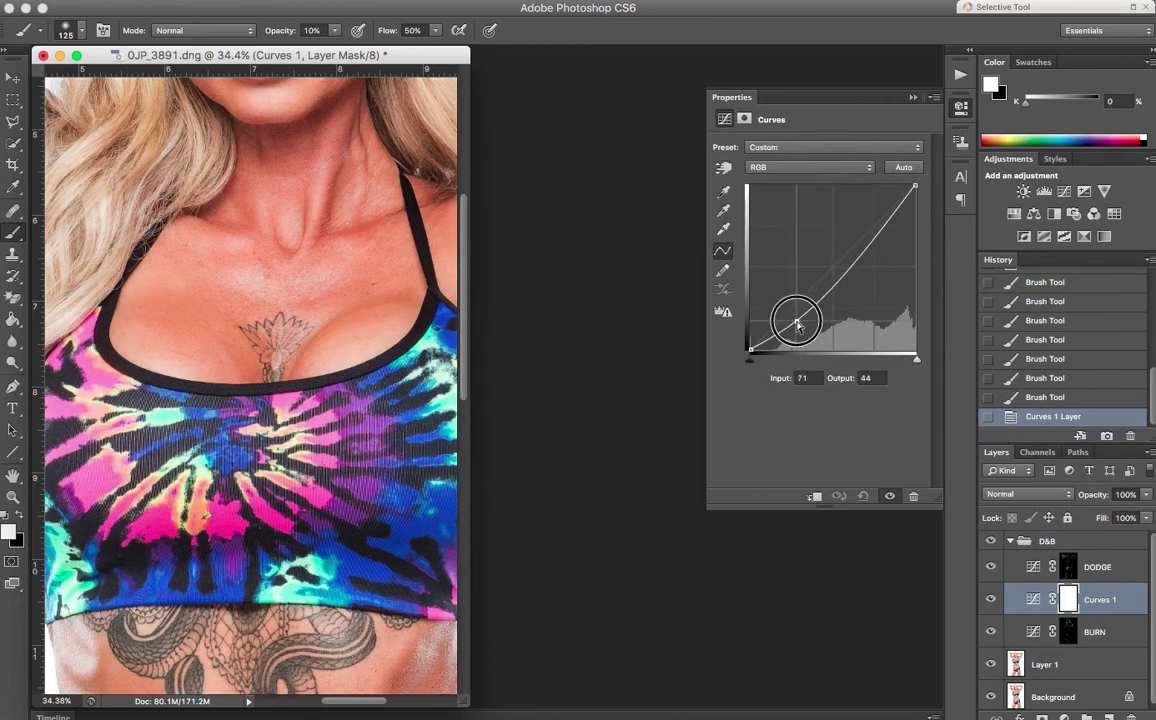
# Lower the new layer's Blue curve to output 52 at input 66 and invert its mask to black.
pyautogui.click(811, 167)
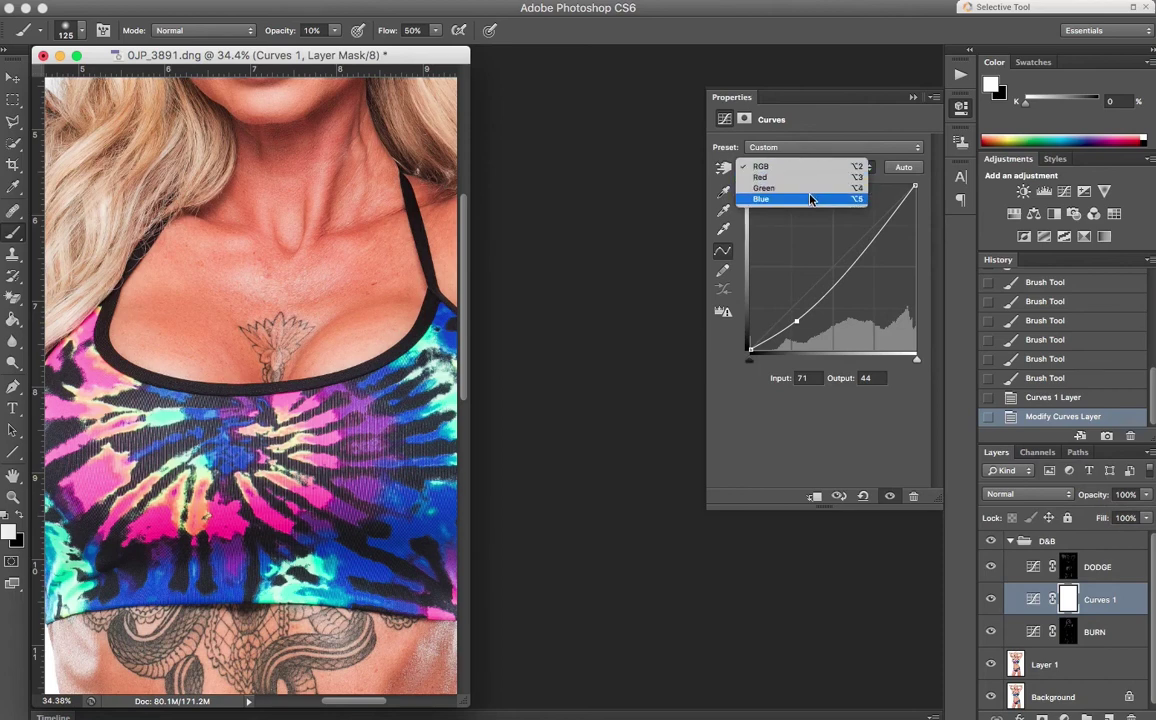
pyautogui.click(811, 199)
pyautogui.click(797, 321)
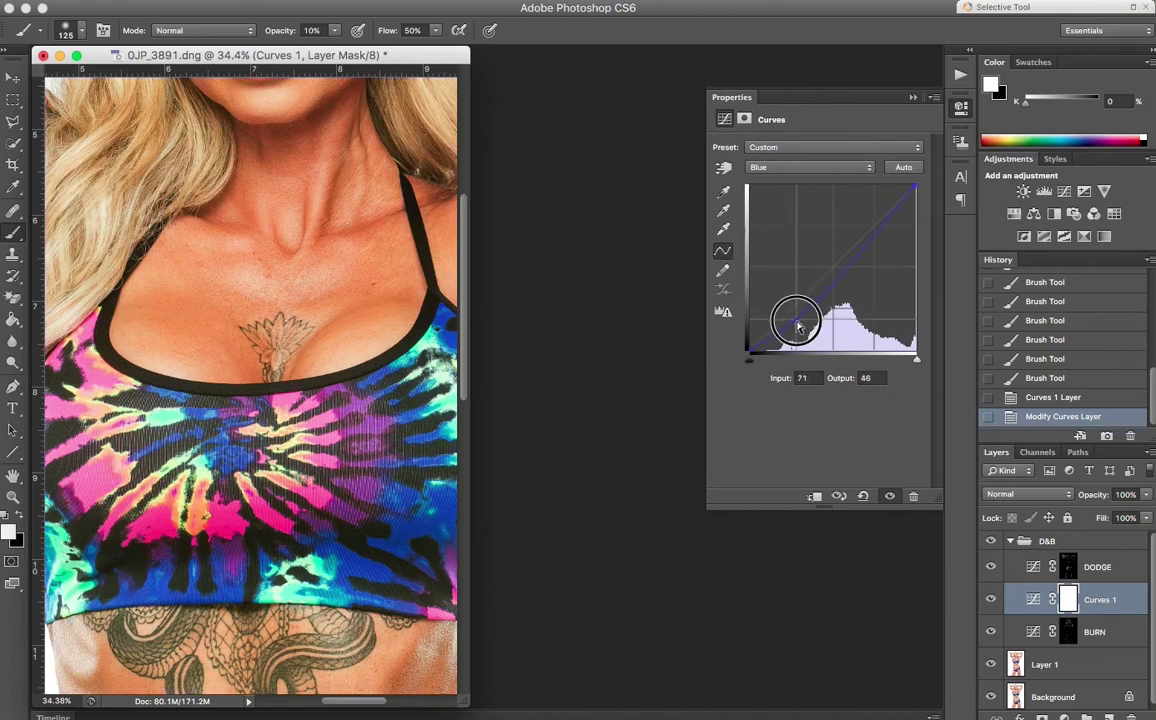
pyautogui.hotkey('ctrl', 'i')
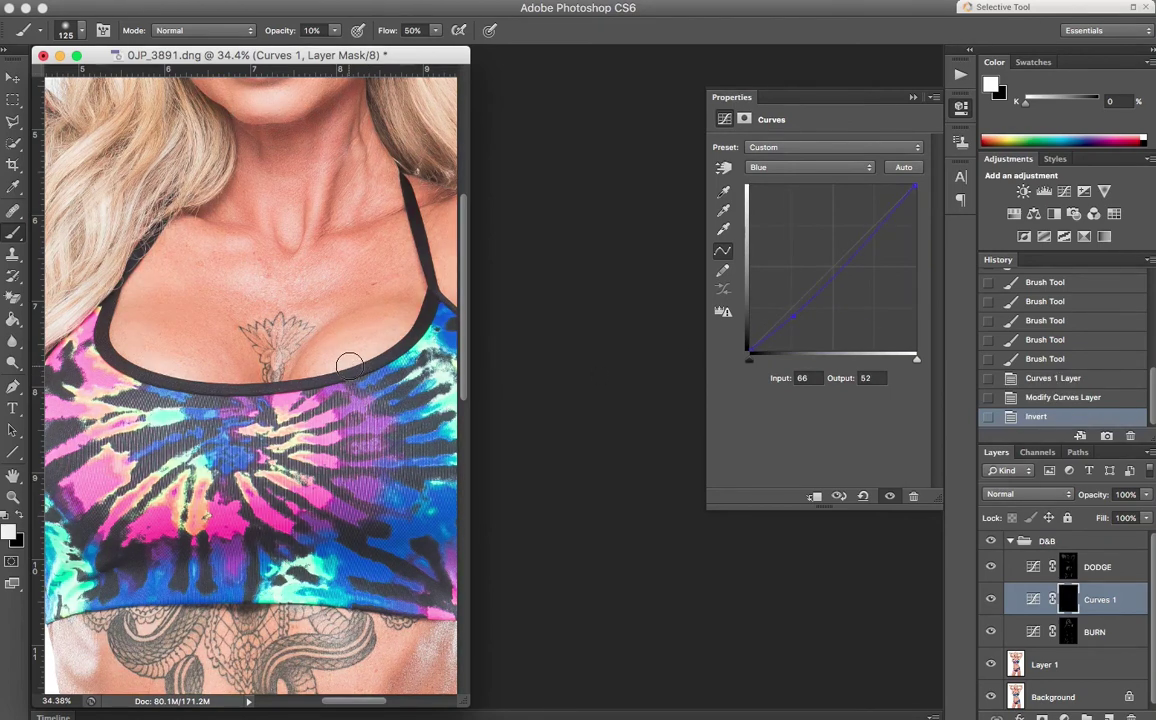
# Paint the lower chest contours on the Curves 1 mask at 10% opacity and compare with the layer hidden.
pyautogui.moveTo(349, 366)
pyautogui.mouseDown()
pyautogui.moveTo(392, 328)
pyautogui.moveTo(260, 372)
pyautogui.mouseUp()
pyautogui.moveTo(155, 359)
pyautogui.mouseDown()
pyautogui.moveTo(189, 385)
pyautogui.moveTo(152, 360)
pyautogui.moveTo(178, 378)
pyautogui.moveTo(189, 370)
pyautogui.mouseUp()
pyautogui.moveTo(365, 339); pyautogui.dragTo(320, 368)
pyautogui.click(985, 600)
pyautogui.click(985, 600)
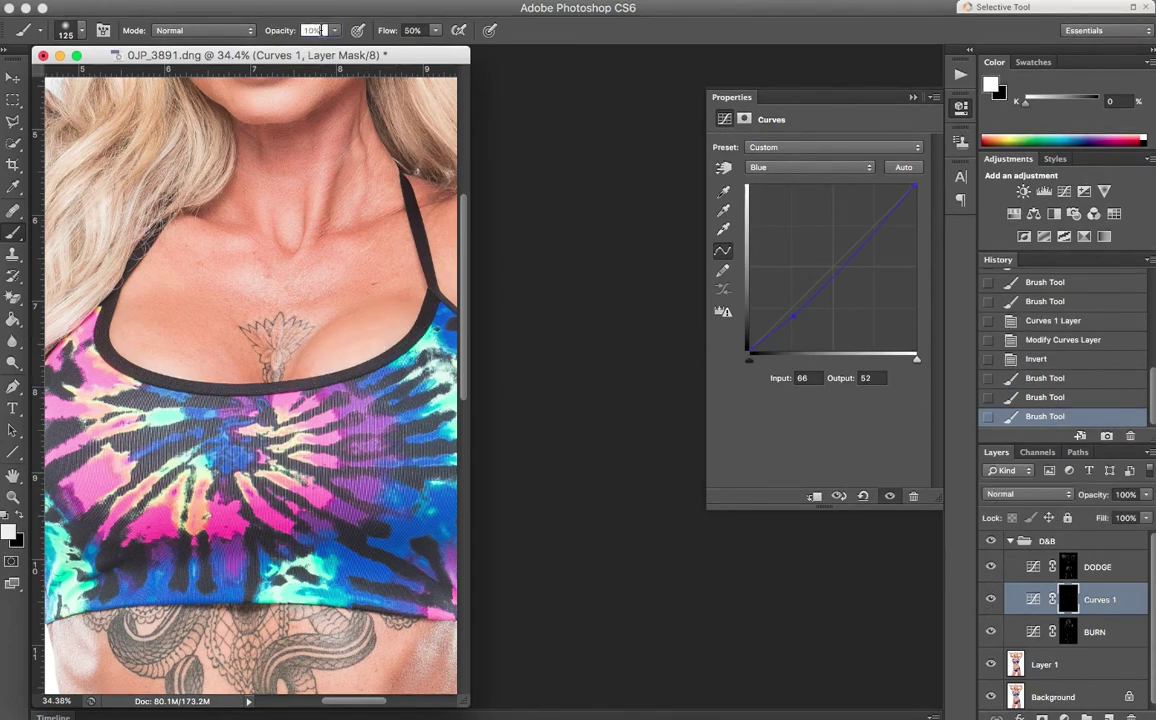
# Deepen the chest contours on the Curves 1 mask with the brush opacity raised to 25%.
pyautogui.write('25')
pyautogui.press('Return')
pyautogui.moveTo(368, 347)
pyautogui.mouseDown()
pyautogui.moveTo(322, 376)
pyautogui.moveTo(410, 321)
pyautogui.moveTo(348, 361)
pyautogui.mouseUp()
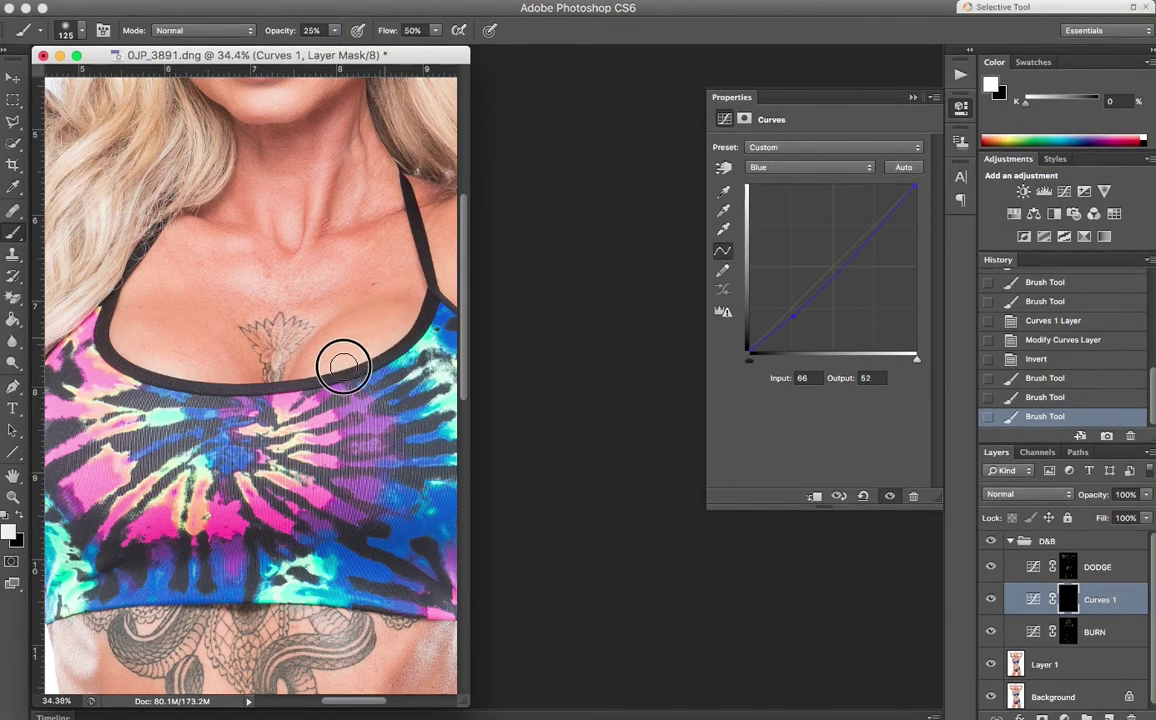
pyautogui.moveTo(175, 370); pyautogui.dragTo(165, 338)
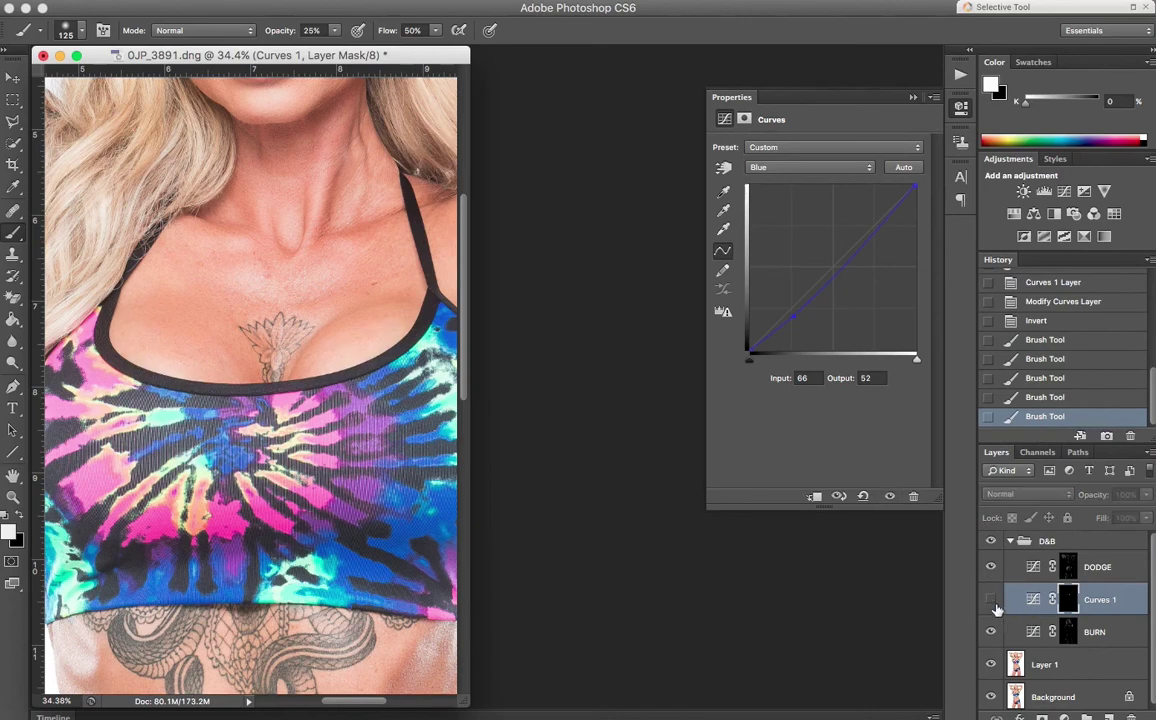
# Darken the armpit area on the Curves 1 mask with the 125 px brush at 25% opacity.
pyautogui.doubleClick(14, 476)
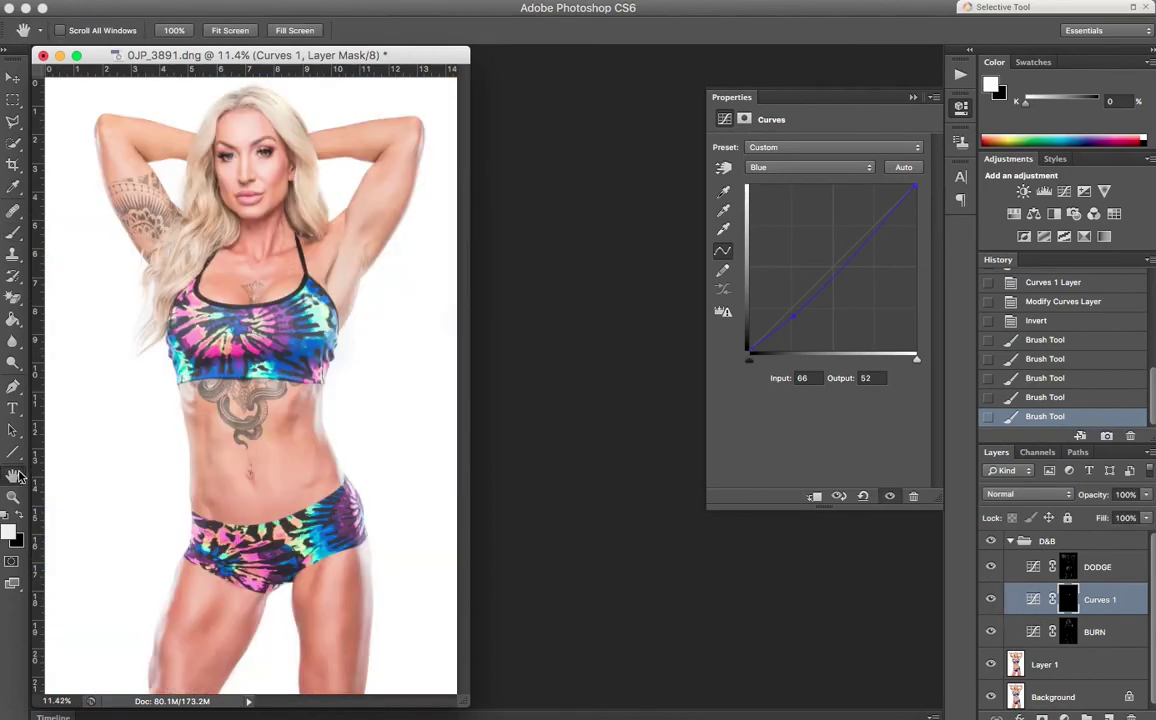
pyautogui.press('b')
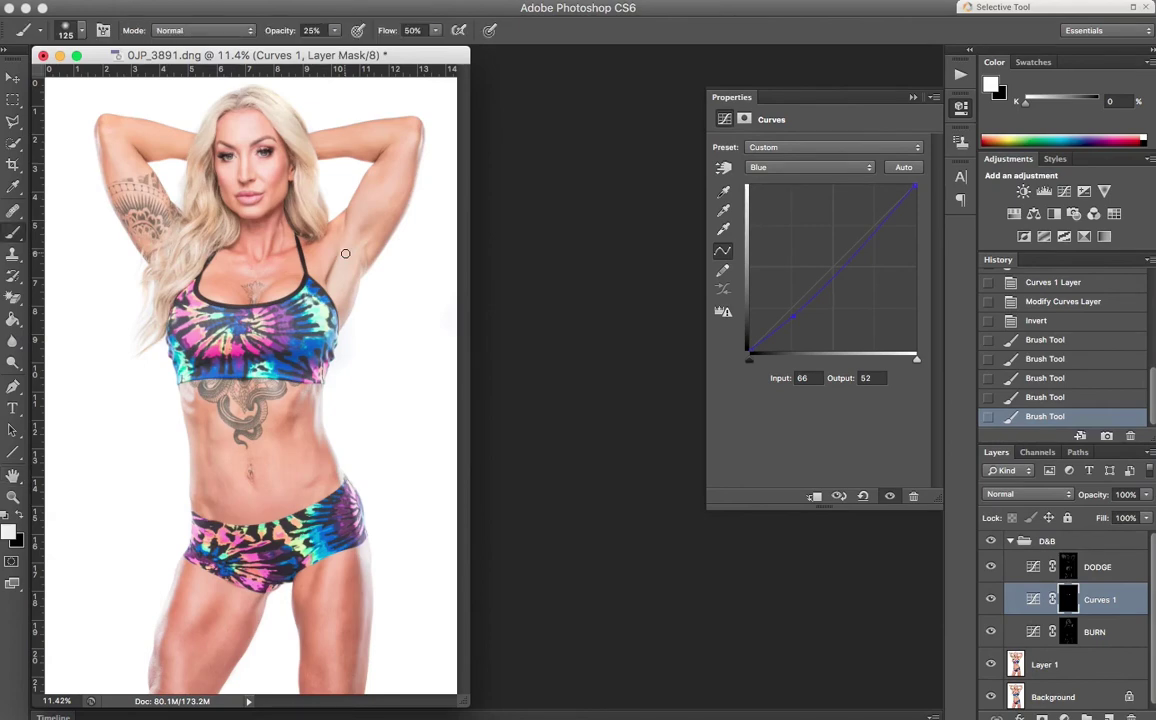
pyautogui.moveTo(361, 241); pyautogui.dragTo(337, 256)
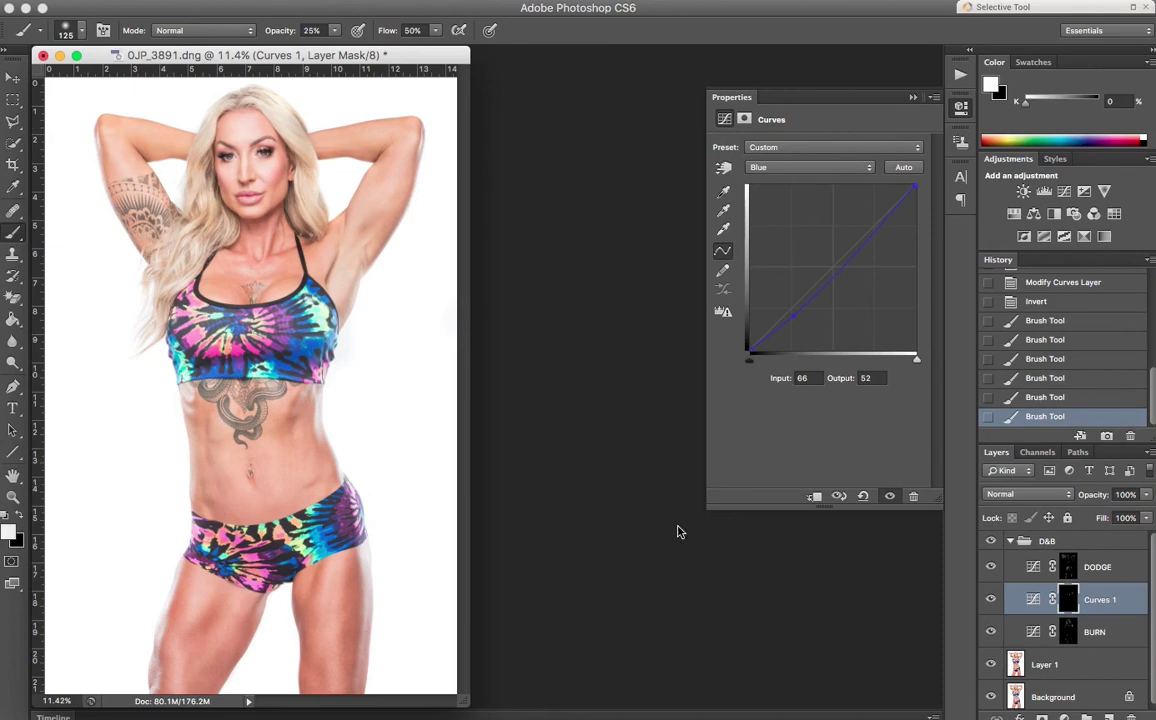
# Toggle the D&B group's visibility repeatedly to compare the whole body with and without the contouring.
pyautogui.click(993, 540)
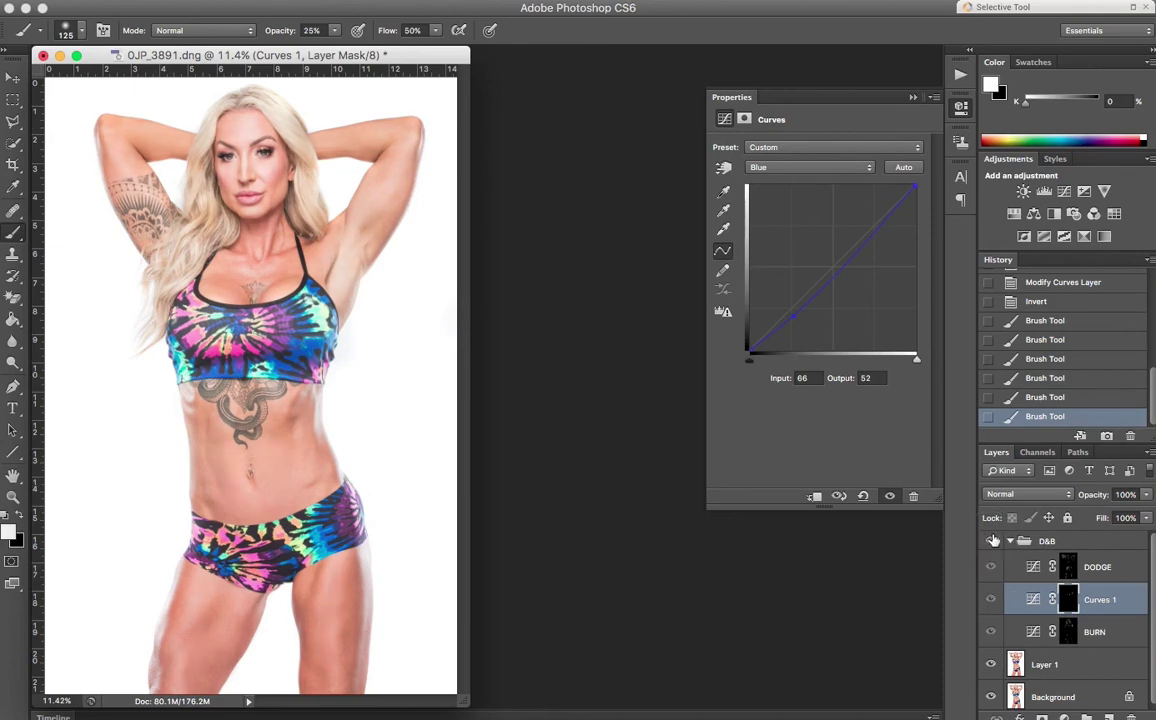
pyautogui.click(993, 540)
pyautogui.click(993, 540)
pyautogui.click(993, 540)
pyautogui.click(993, 540)
pyautogui.click(993, 540)
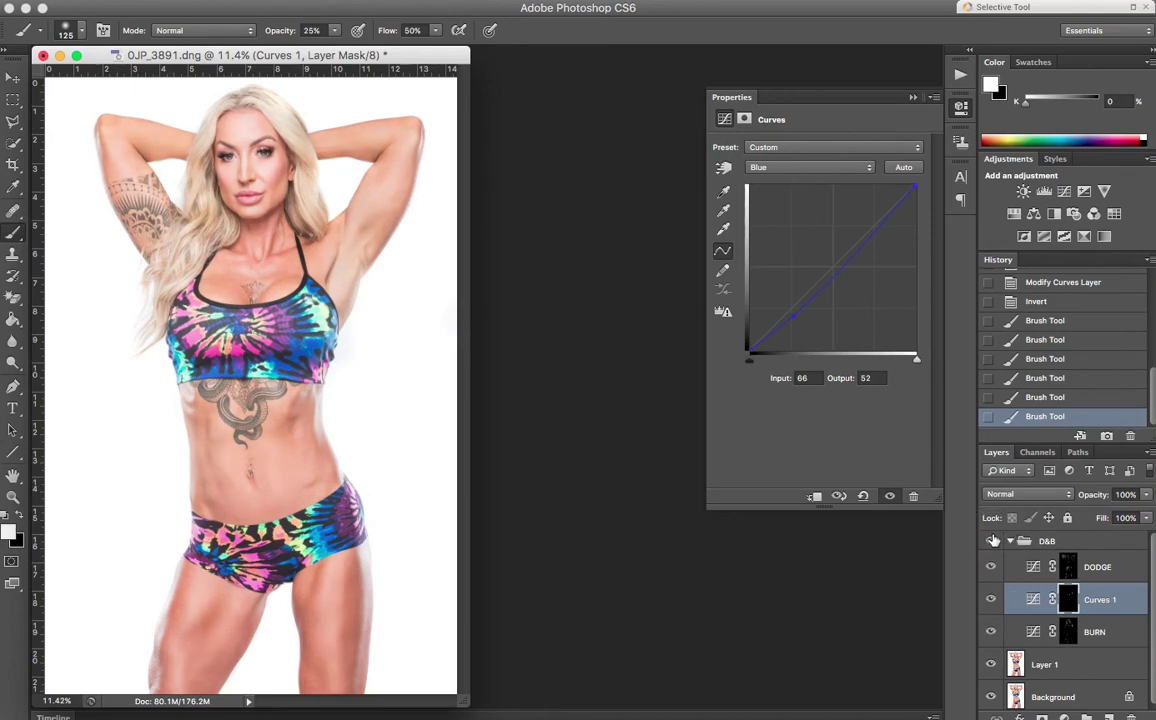
pyautogui.click(993, 540)
pyautogui.click(993, 540)
pyautogui.click(993, 540)
pyautogui.click(993, 540)
# Hide the curve settings, collapse the D&B group and select the Background layer.
pyautogui.click(961, 109)
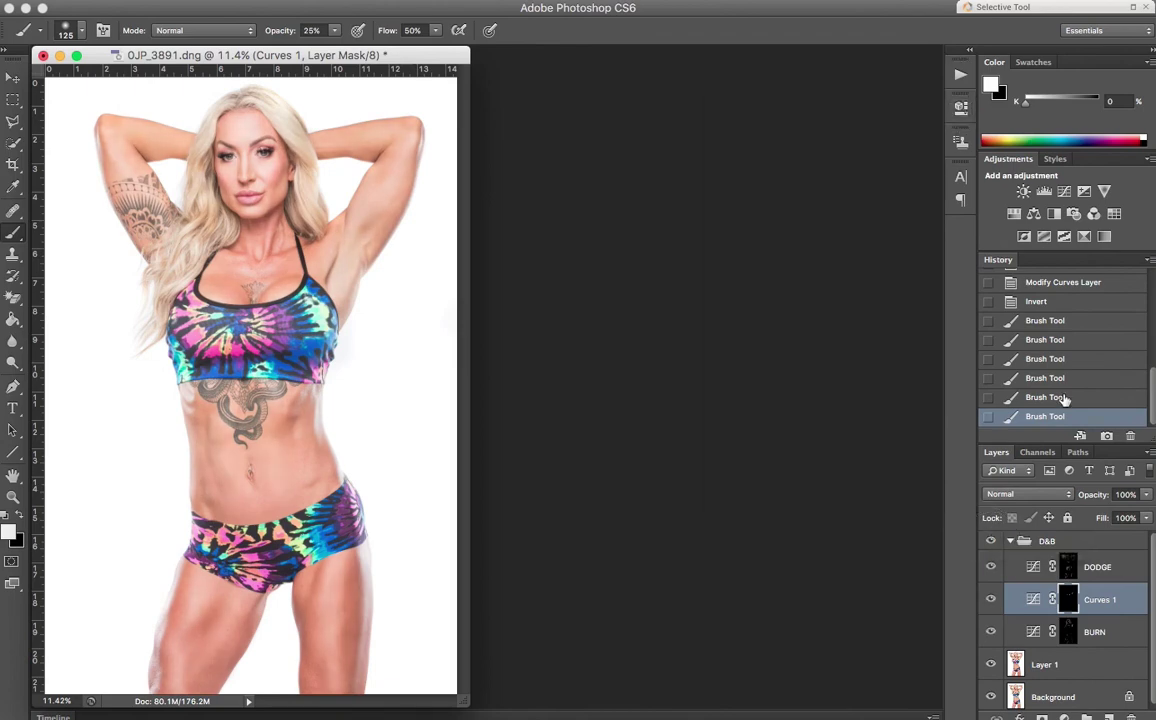
pyautogui.click(1010, 540)
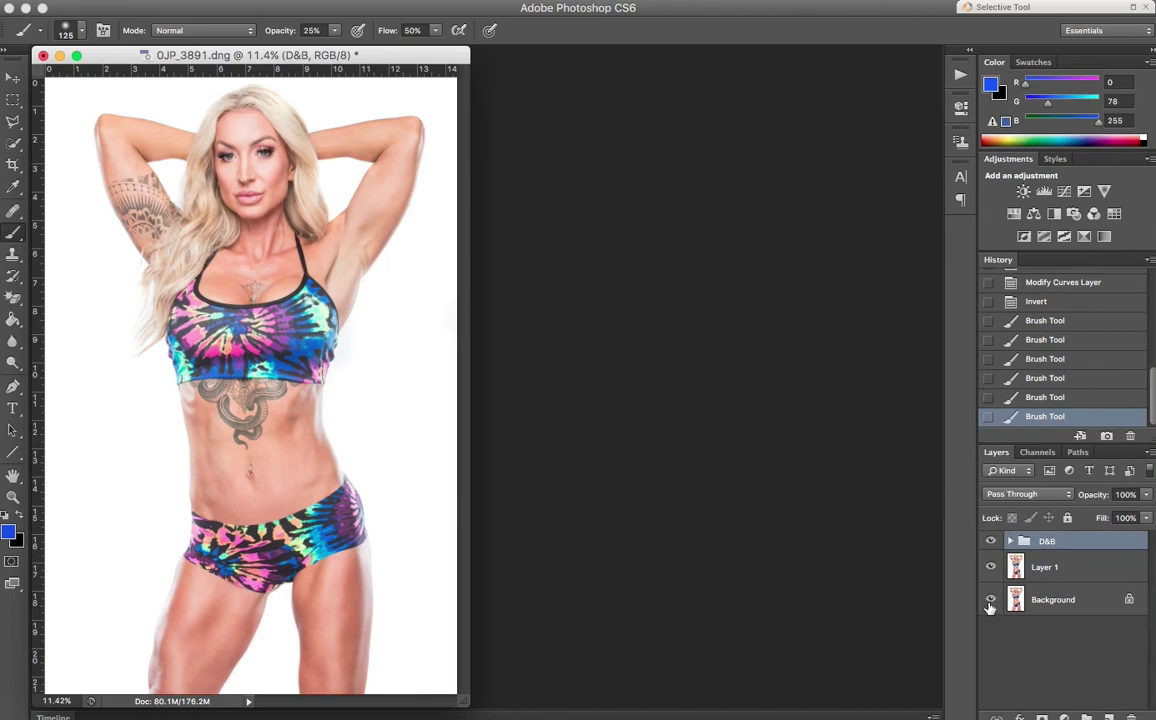
pyautogui.rightClick(990, 606)
pyautogui.click(871, 613)
pyautogui.click(1050, 601)
# Compare the original with the finished retouch by repeatedly isolating the Background layer and restoring all layers.
pyautogui.keyDown('alt'); pyautogui.click(991, 601); pyautogui.keyUp('alt')
pyautogui.keyDown('alt'); pyautogui.click(991, 601); pyautogui.keyUp('alt')
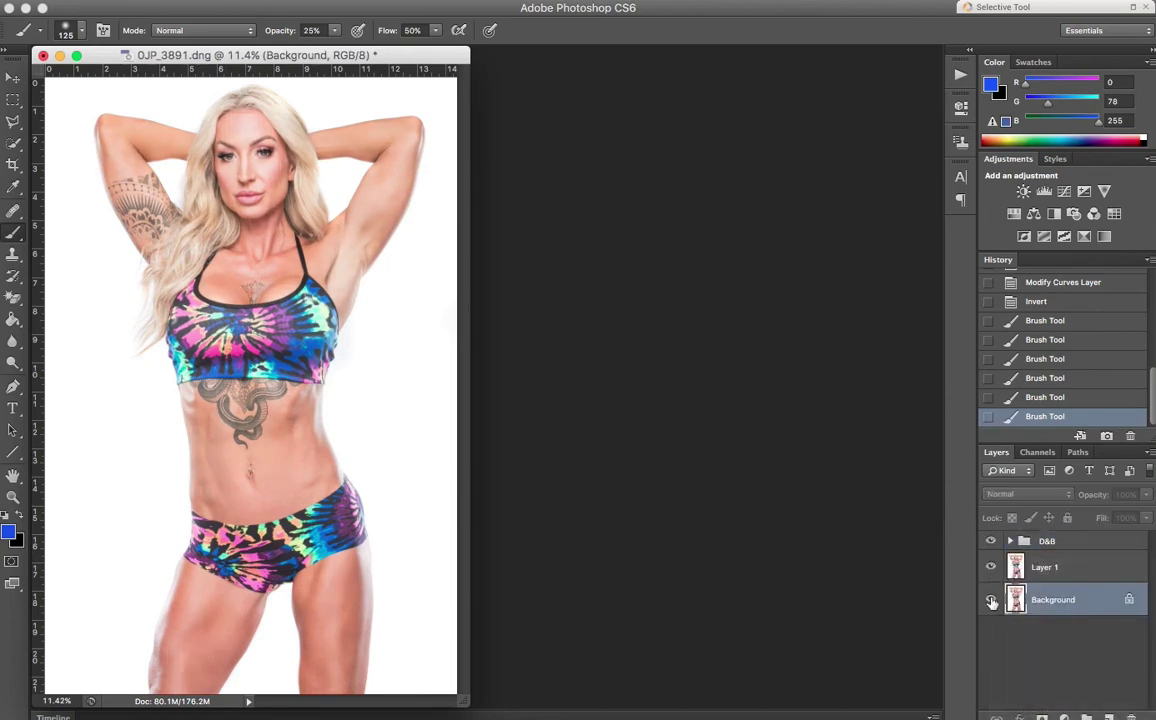
pyautogui.keyDown('alt'); pyautogui.click(991, 601); pyautogui.keyUp('alt')
pyautogui.keyDown('alt'); pyautogui.click(991, 601); pyautogui.keyUp('alt')
pyautogui.keyDown('alt'); pyautogui.click(991, 601); pyautogui.keyUp('alt')
pyautogui.keyDown('alt'); pyautogui.click(991, 601); pyautogui.keyUp('alt')
pyautogui.keyDown('alt'); pyautogui.click(991, 601); pyautogui.keyUp('alt')
pyautogui.keyDown('alt'); pyautogui.click(991, 601); pyautogui.keyUp('alt')
pyautogui.keyDown('alt'); pyautogui.click(991, 601); pyautogui.keyUp('alt')
pyautogui.keyDown('alt'); pyautogui.click(991, 601); pyautogui.keyUp('alt')
pyautogui.keyDown('alt'); pyautogui.click(991, 601); pyautogui.keyUp('alt')
pyautogui.keyDown('alt'); pyautogui.click(991, 601); pyautogui.keyUp('alt')
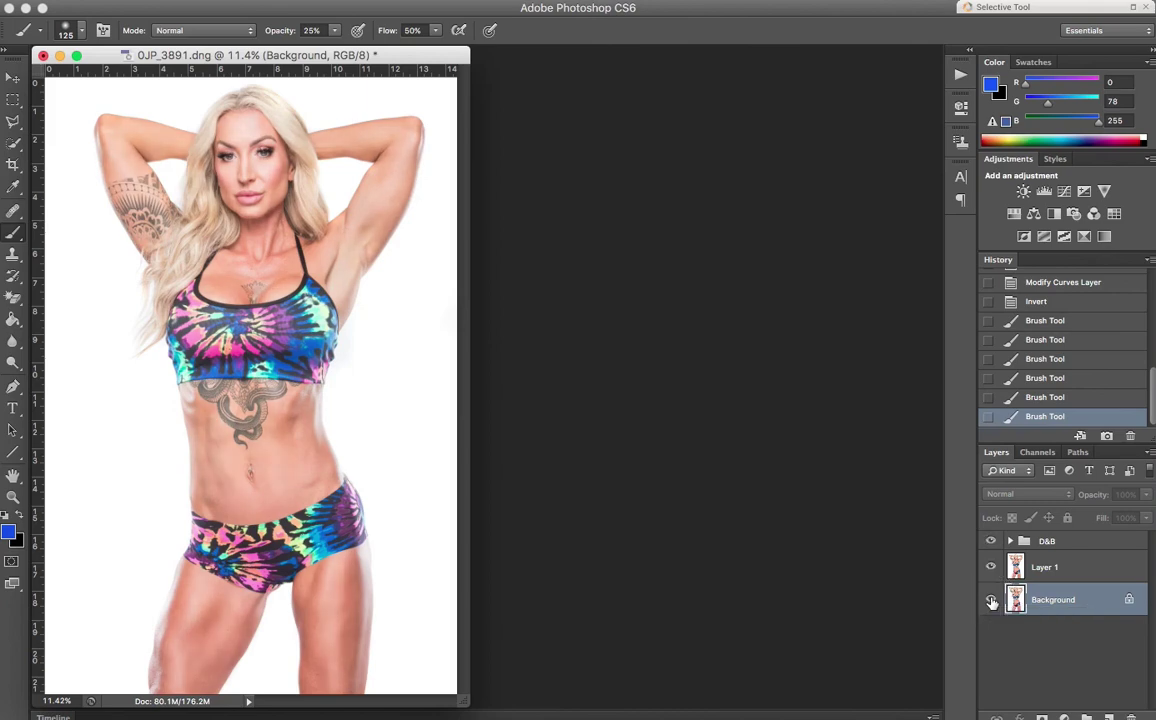